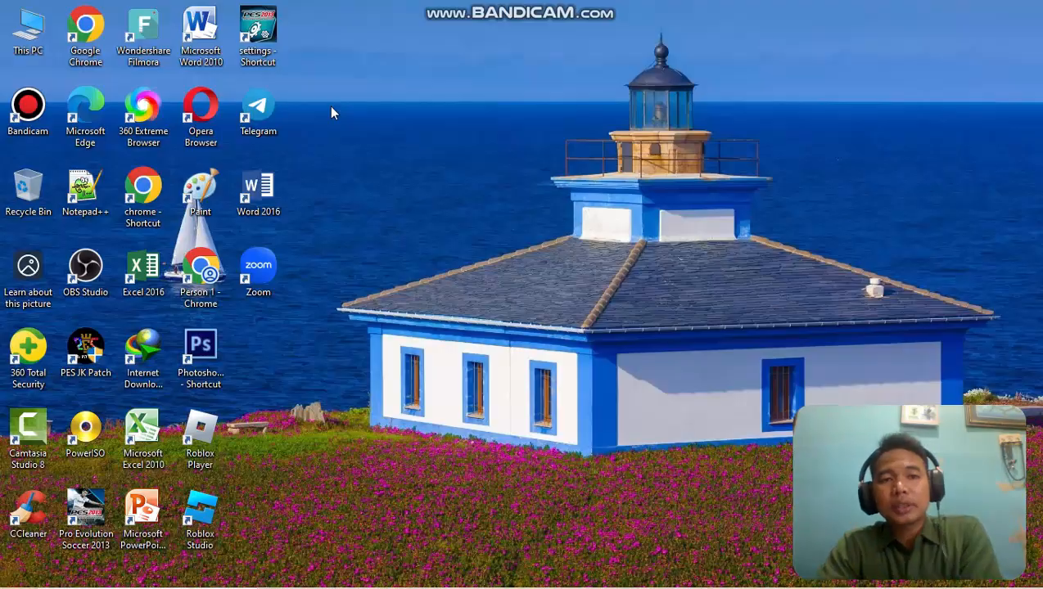
Launch Microsoft Word 2010 from the desktop with a new blank document.
double_click(203, 35)
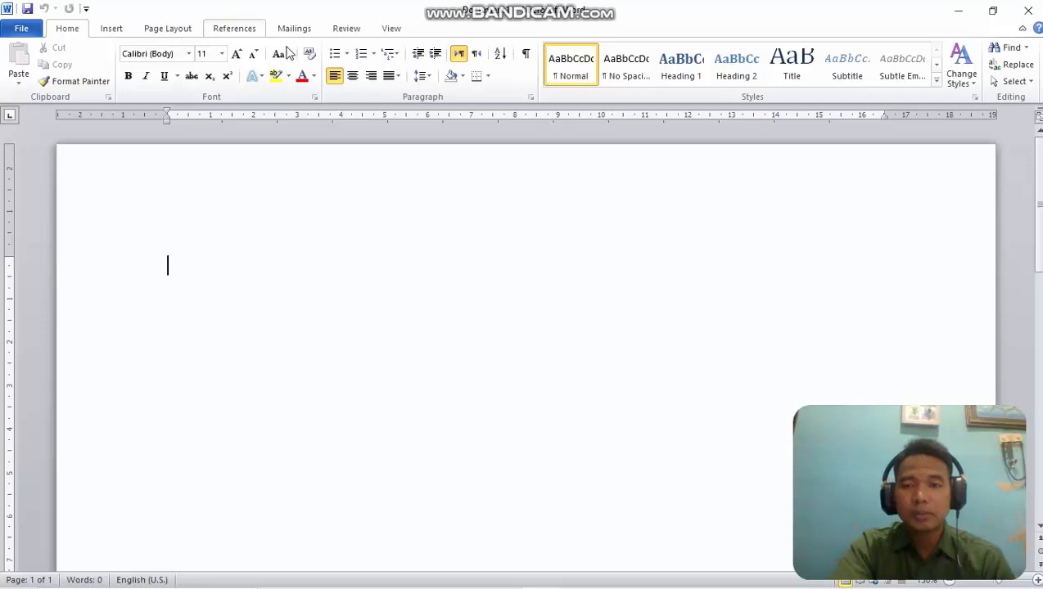
scroll(500, 184, down, 1)
scroll(506, 225, up, 1)
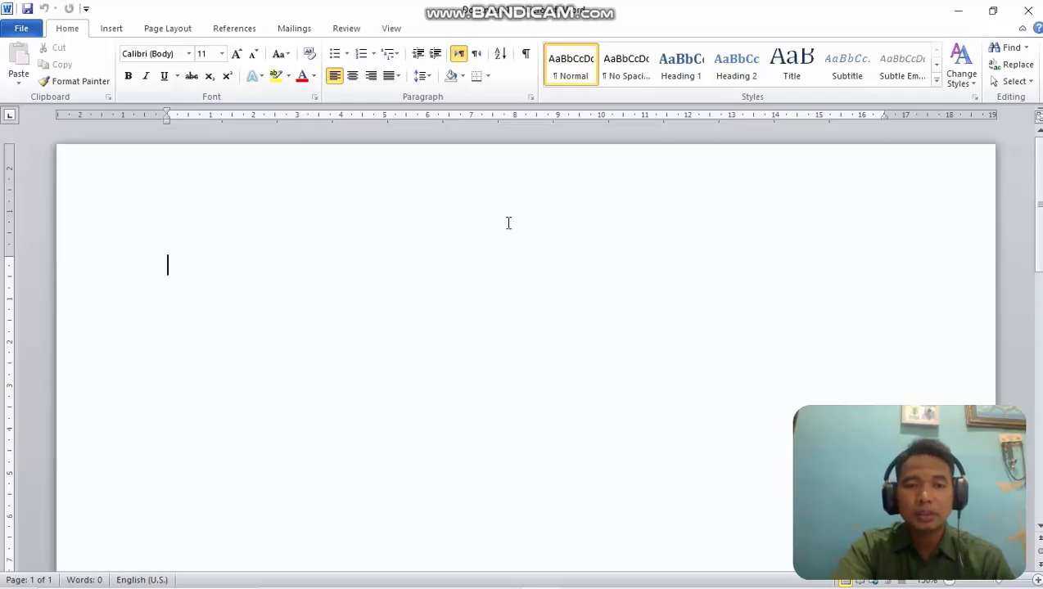
Add a Box page border to the whole document using the palm tree art.
click(172, 31)
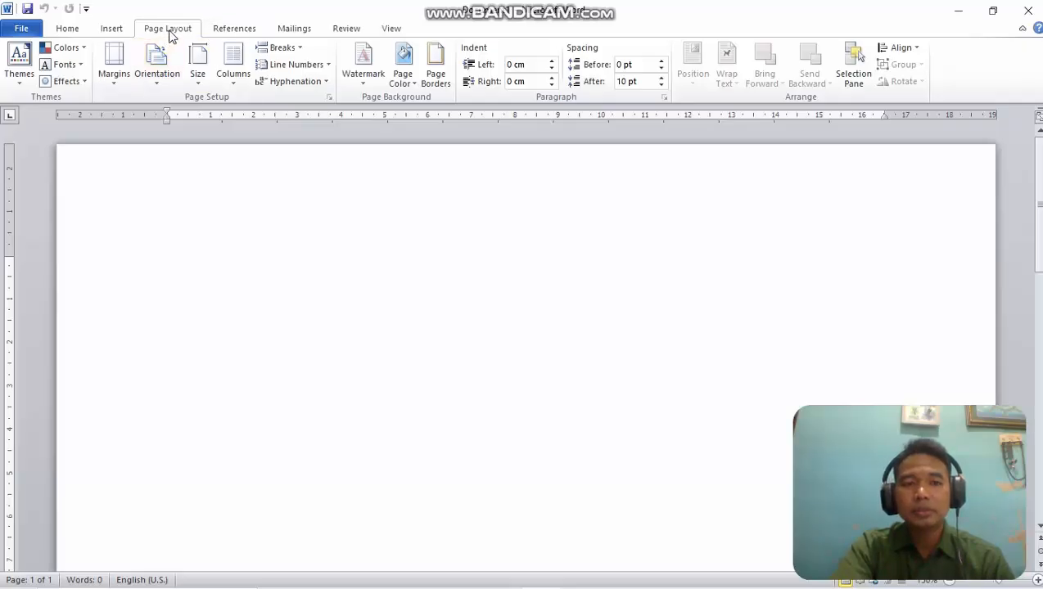
click(434, 75)
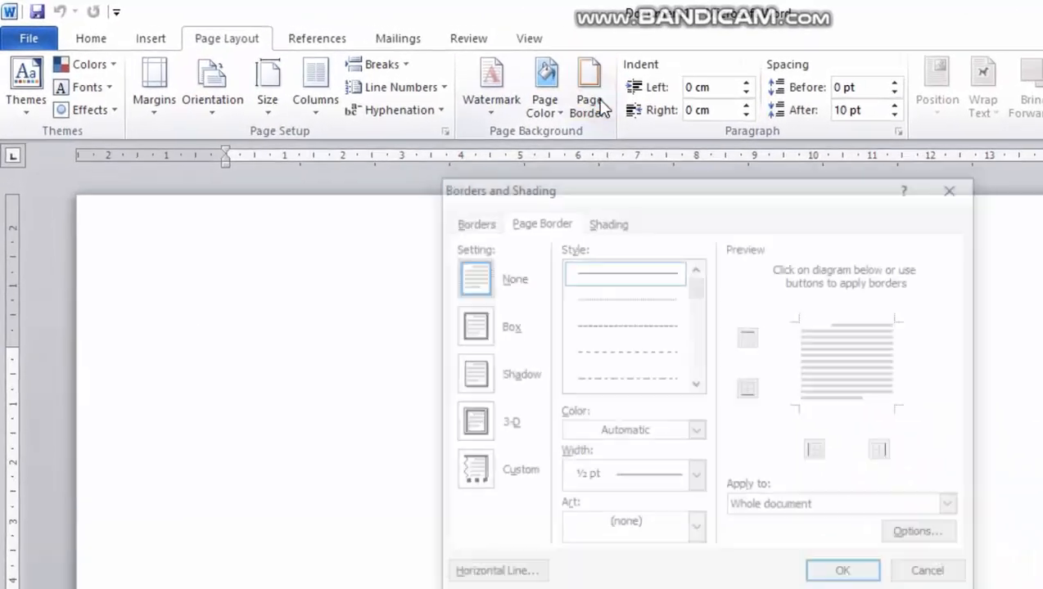
click(471, 325)
click(696, 531)
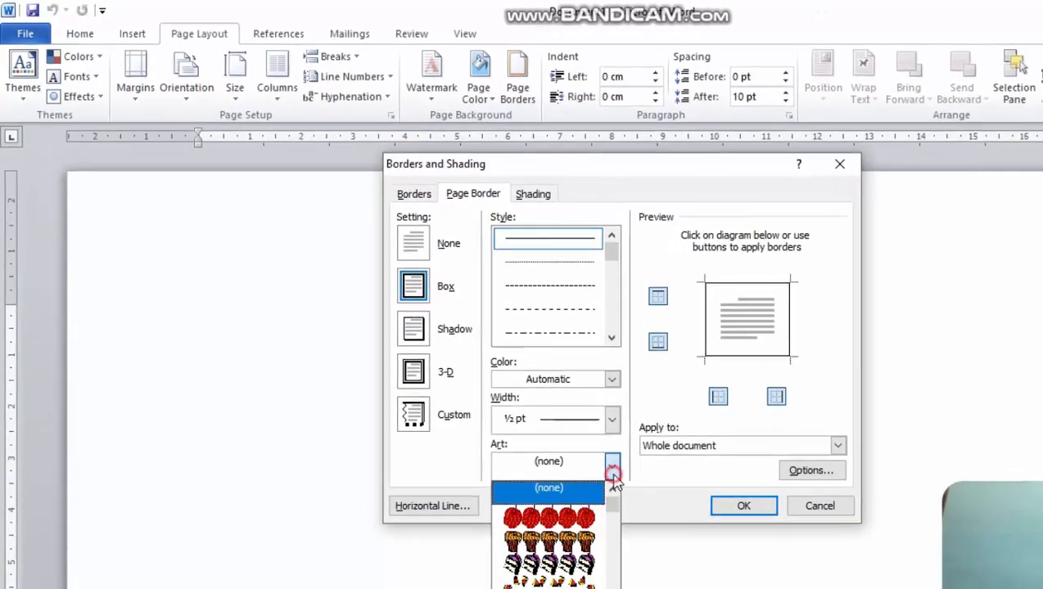
scroll(585, 552, down, 3)
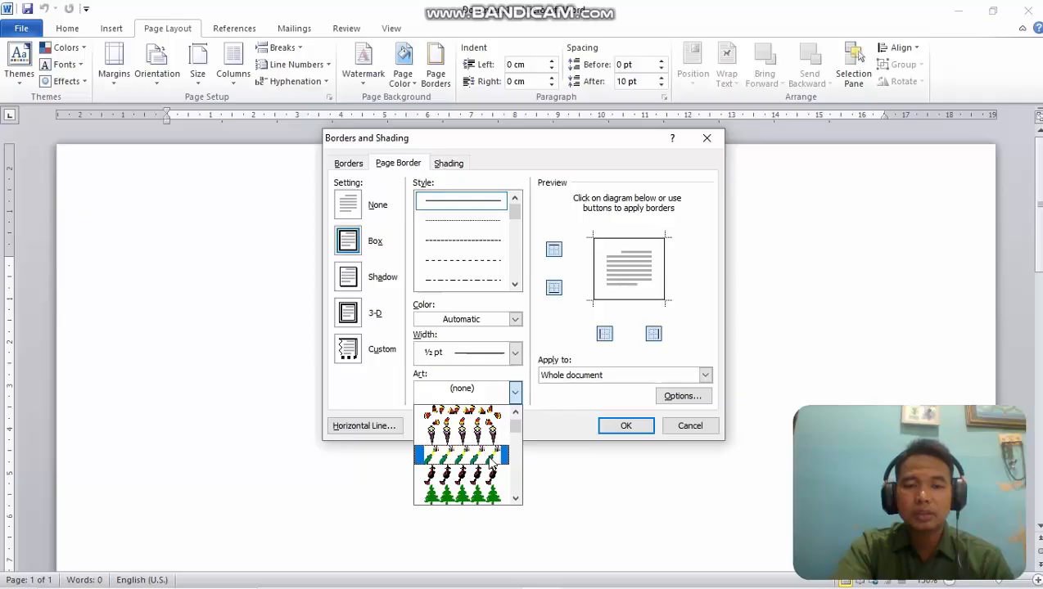
scroll(492, 464, down, 3)
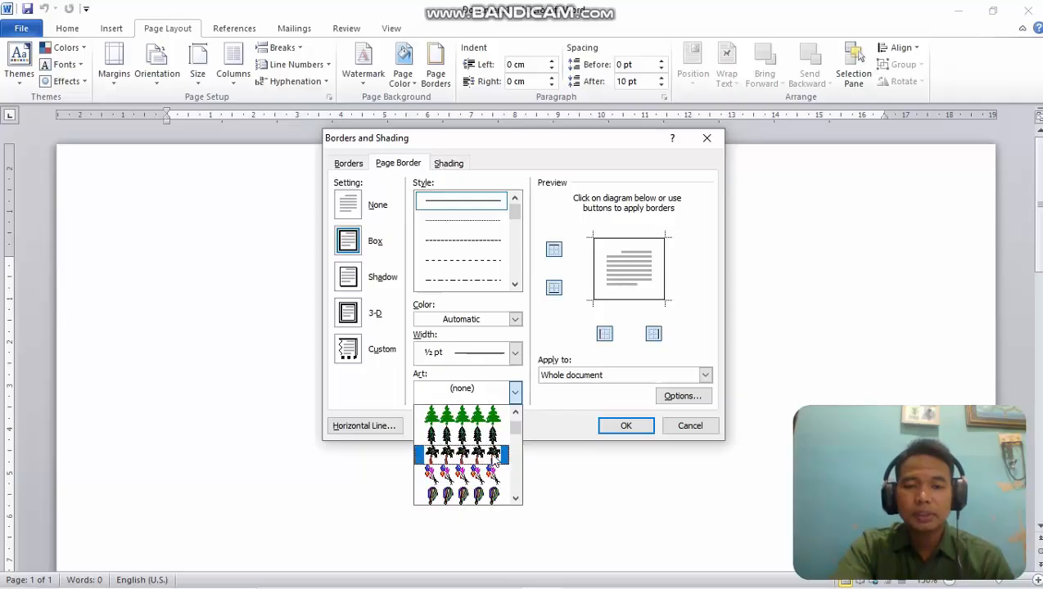
click(491, 454)
click(627, 428)
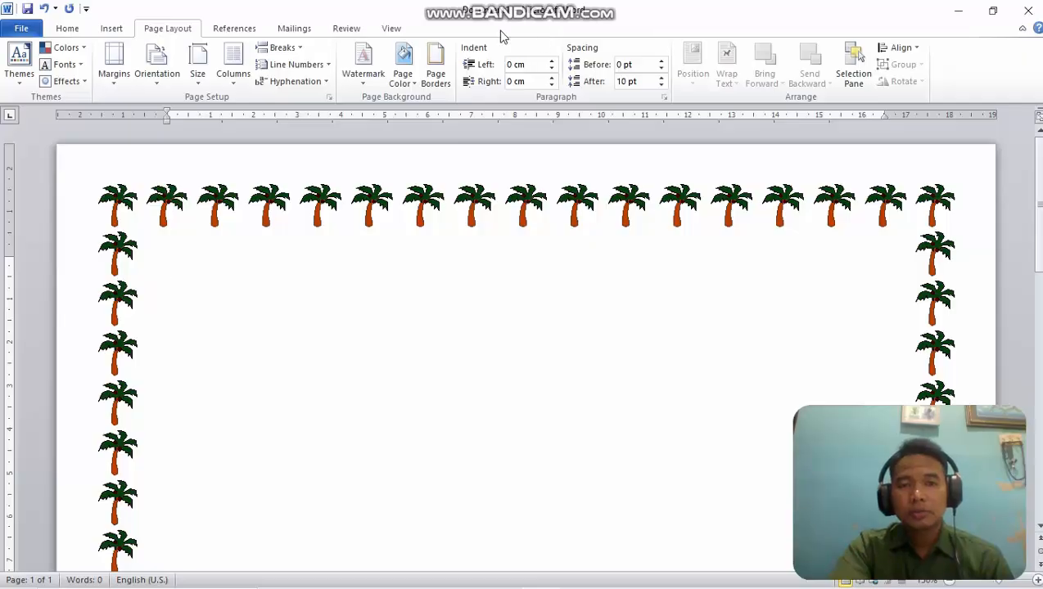
Set the page color to the lightest tint of the Olive Green accent theme color.
click(403, 75)
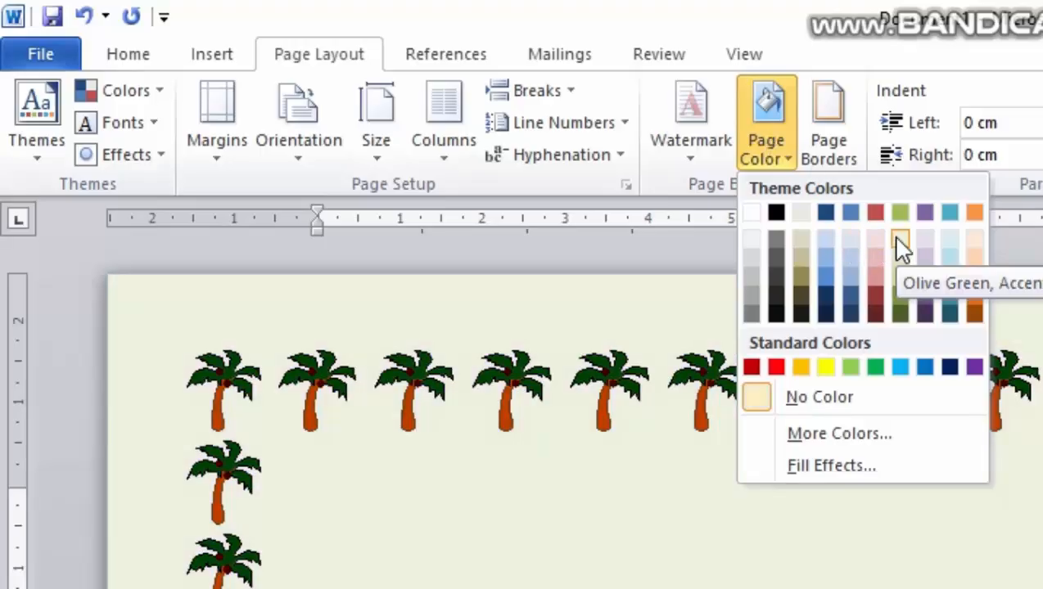
click(897, 237)
click(770, 159)
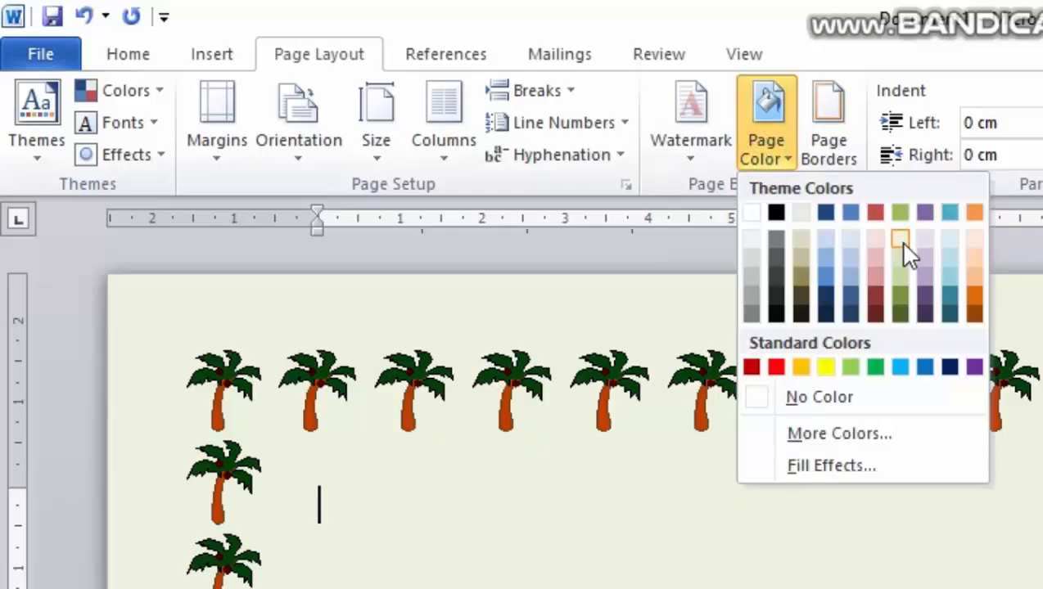
click(899, 242)
click(751, 148)
click(900, 239)
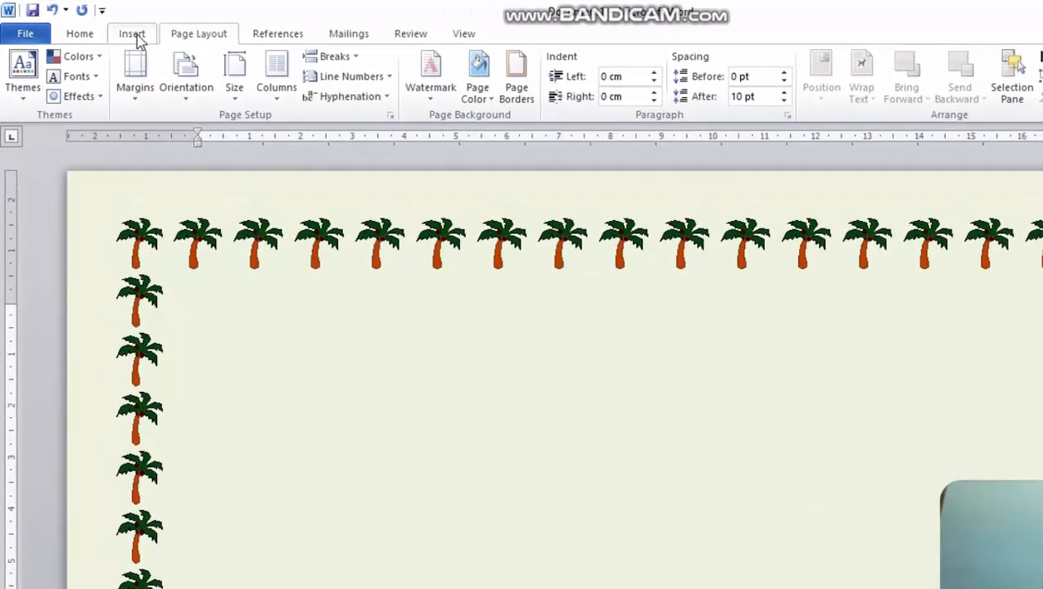
Insert a WordArt object in the purple style with a reflection.
click(111, 28)
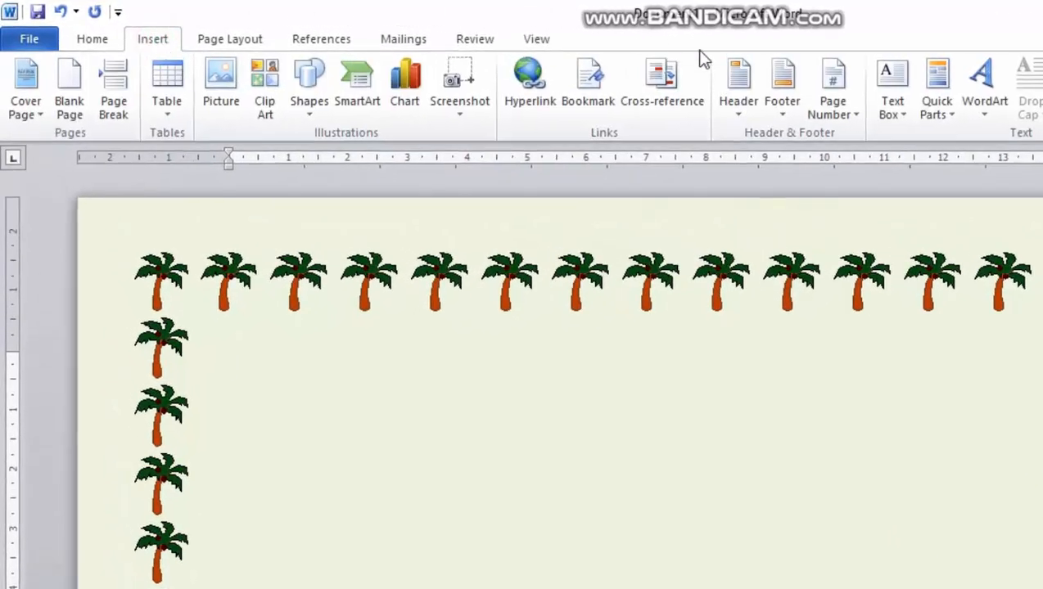
click(992, 113)
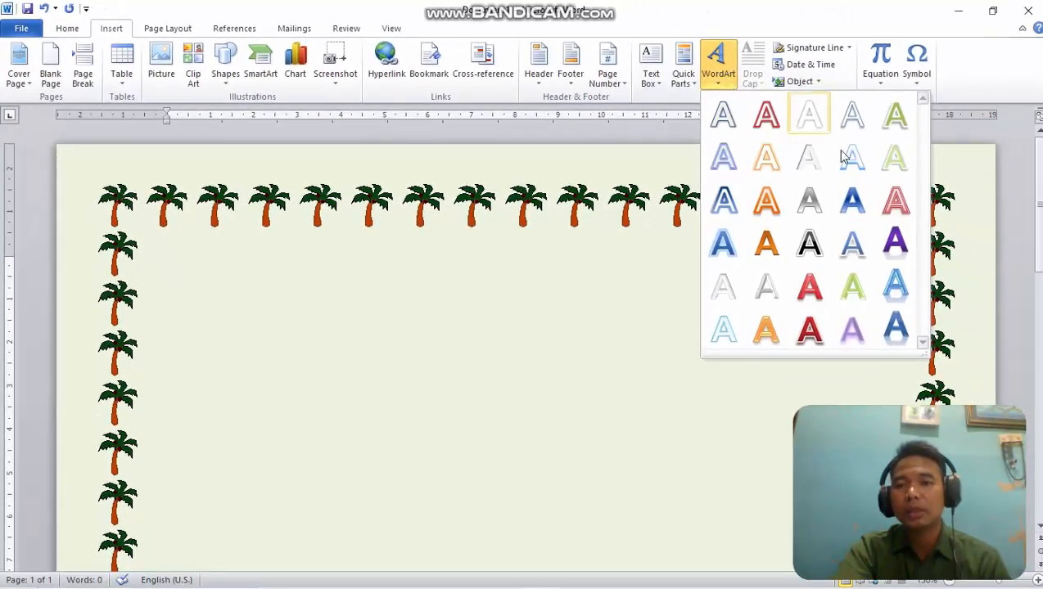
click(893, 239)
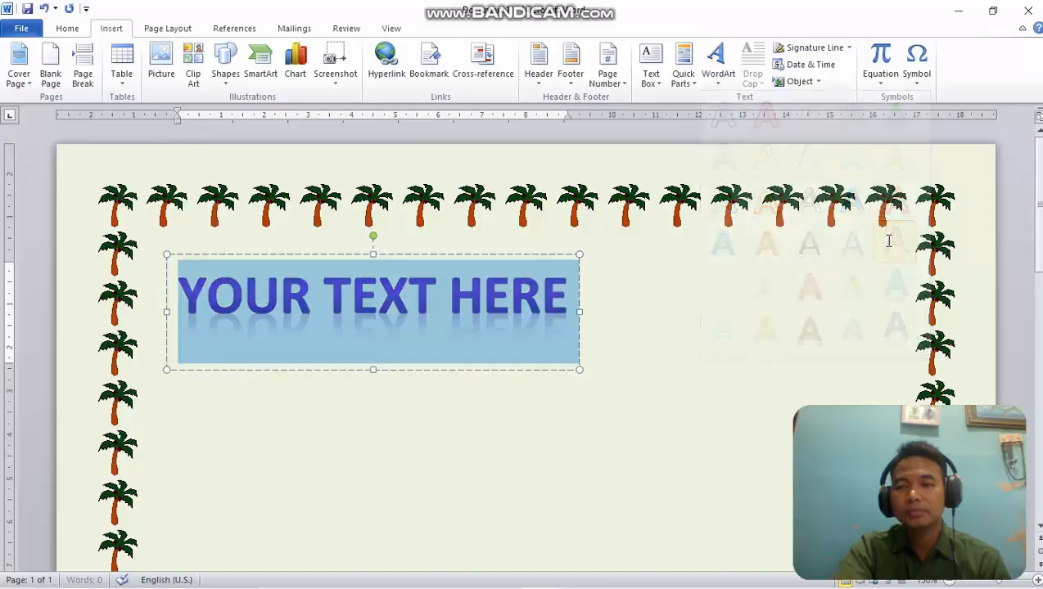
Replace the WordArt placeholder text with "TIGA HEWAN PELIHARAN".
click(568, 304)
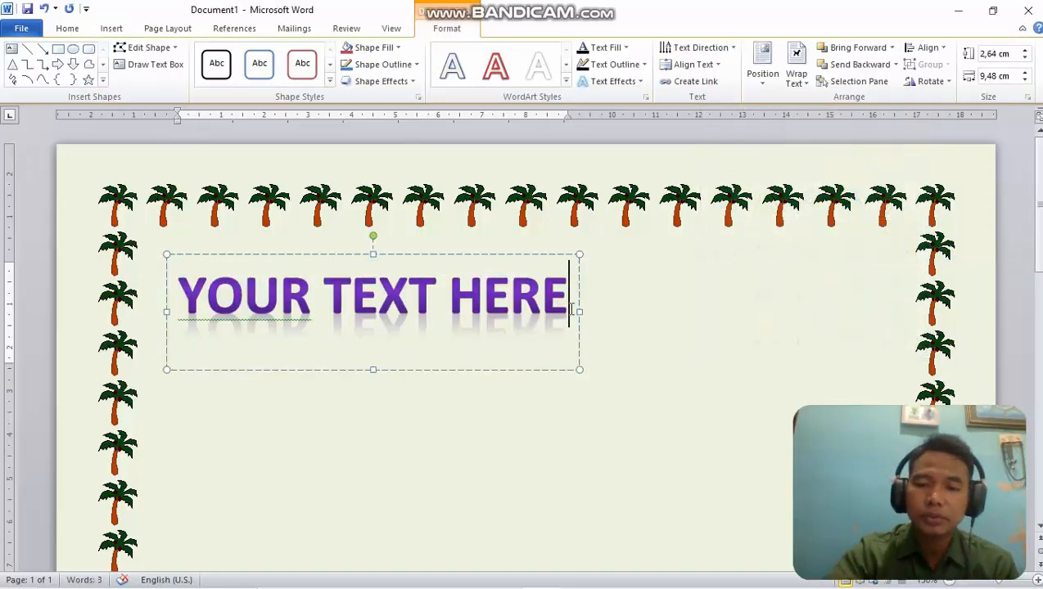
key(BackSpace)
key(BackSpace)
key(BackSpace)
key(BackSpace)
key(BackSpace)
key(BackSpace)
key(BackSpace)
key(BackSpace)
key(BackSpace)
key(BackSpace)
key(BackSpace)
key(BackSpace)
key(BackSpace)
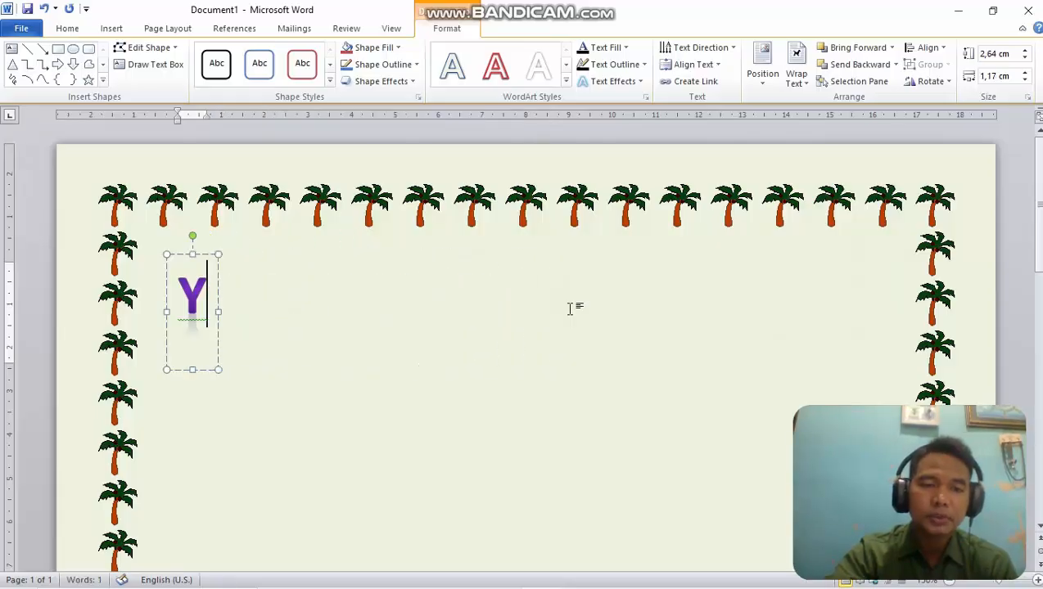
key(BackSpace)
text(TIGA)
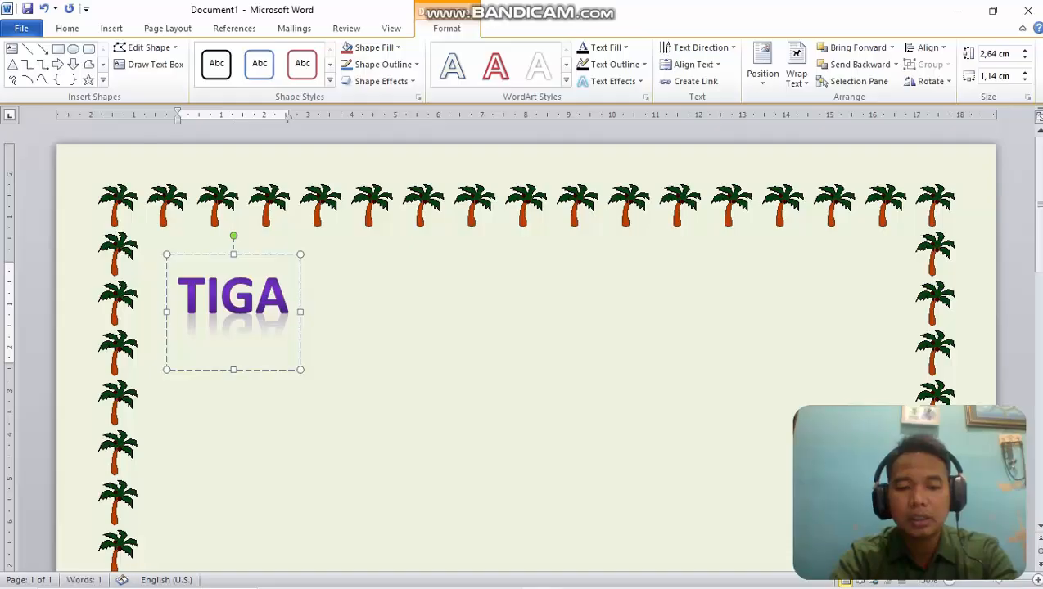
text( HEWAN)
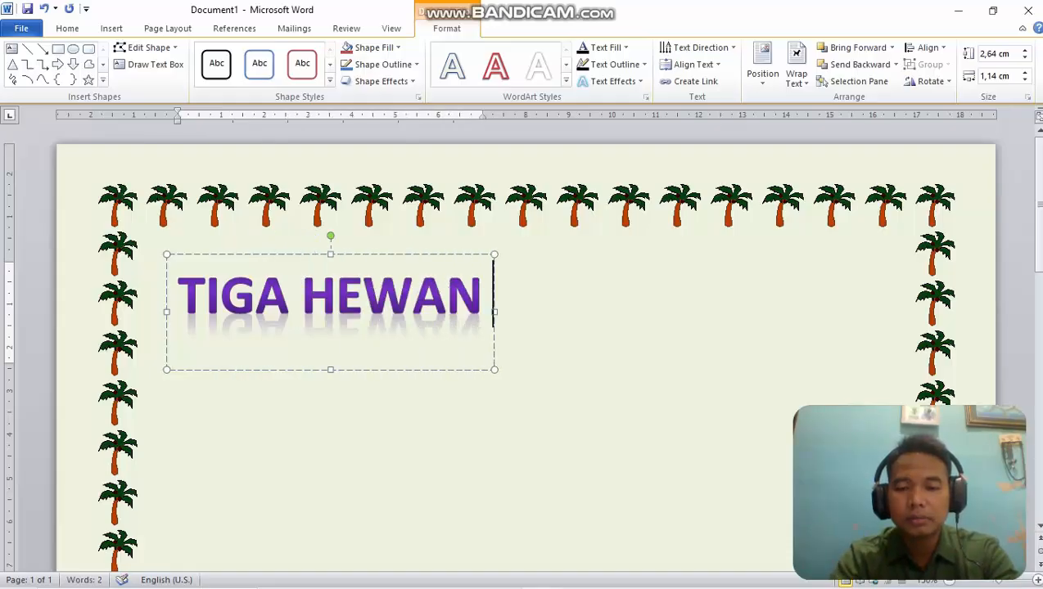
text( PELIHARAN)
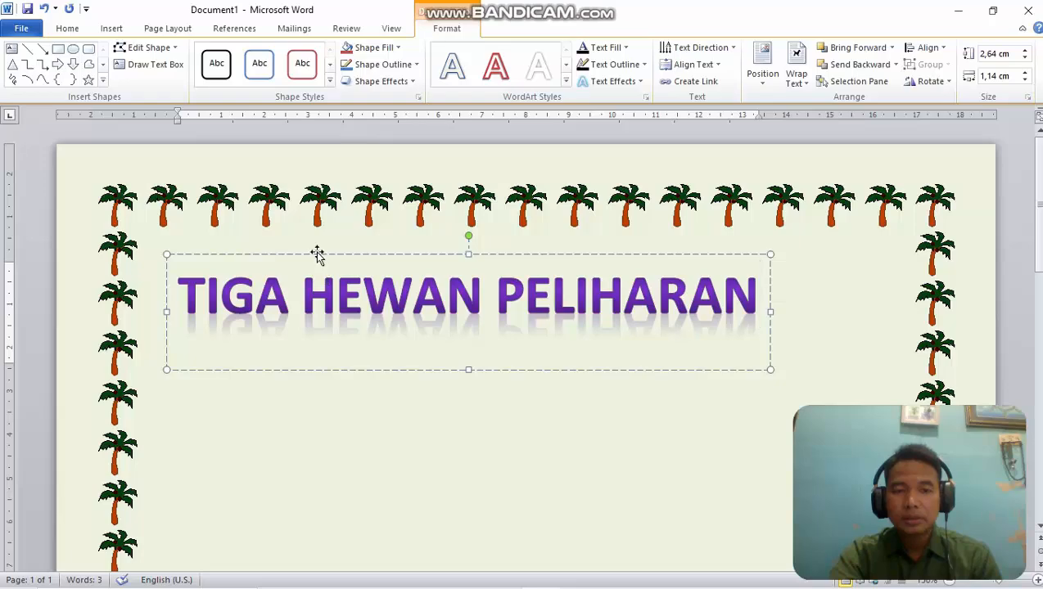
Center the WordArt title between the side borders and apply the Transform warp with a peaked top and flat base.
drag(319, 256, 377, 260)
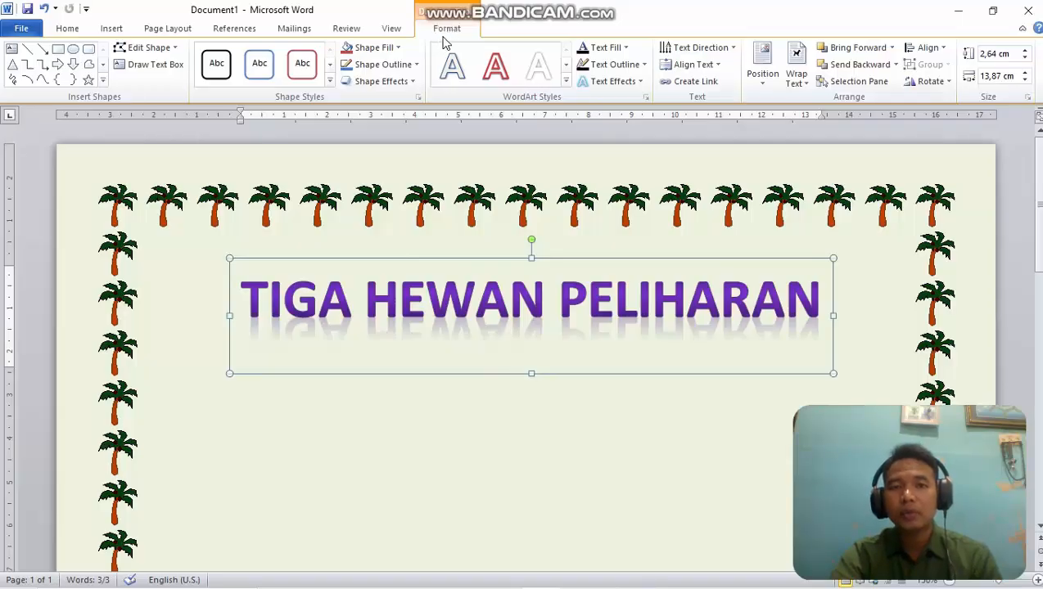
click(605, 82)
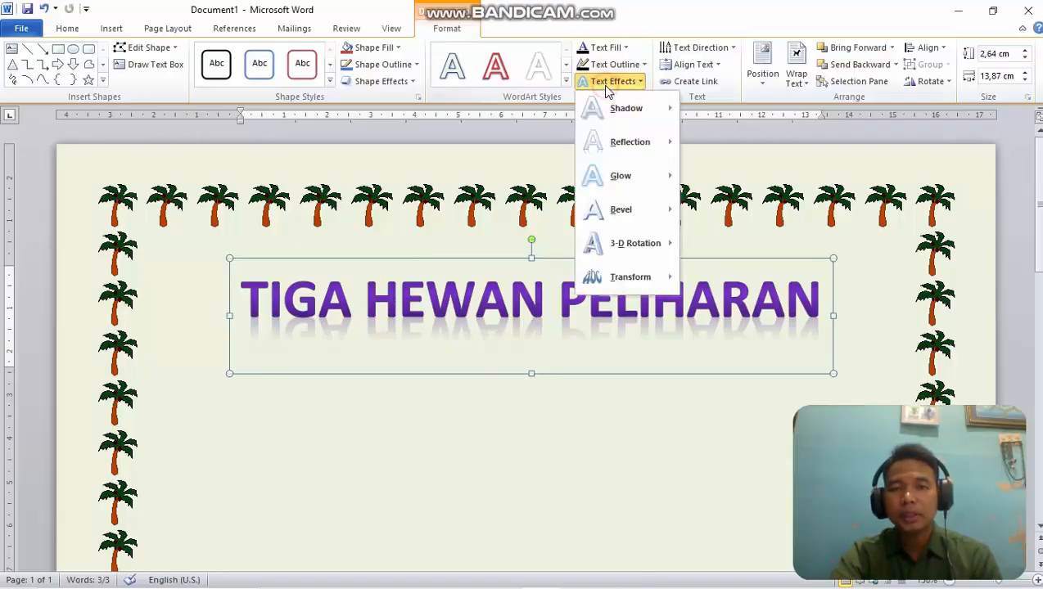
mouse_move(642, 282)
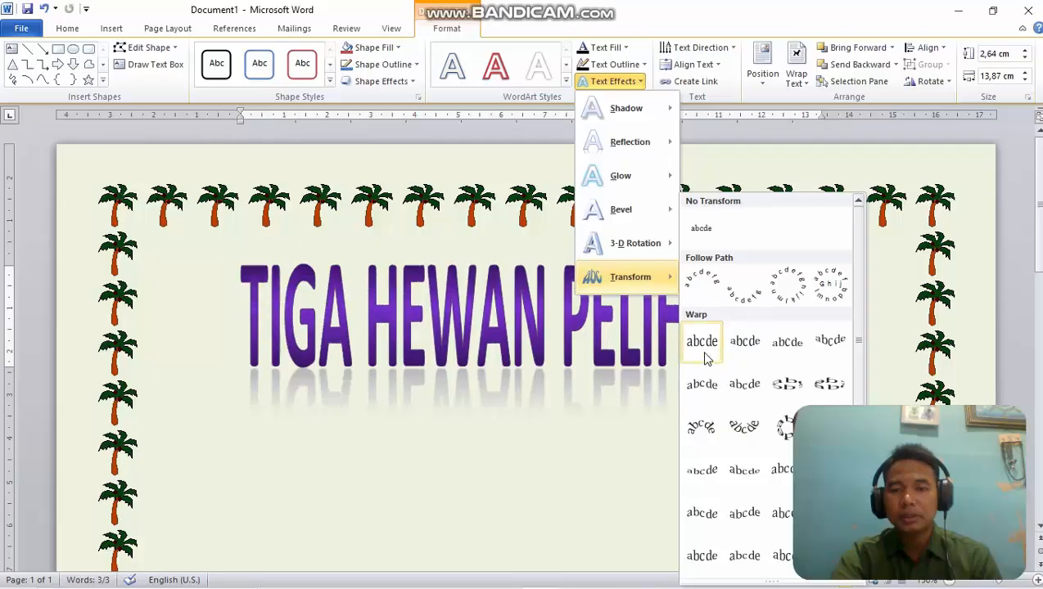
click(786, 344)
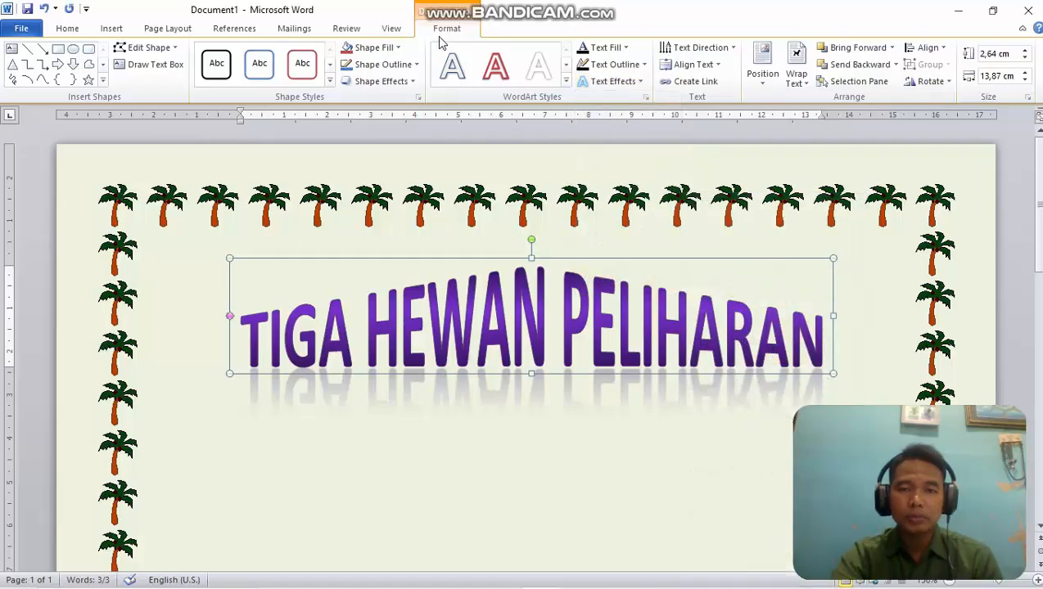
click(506, 463)
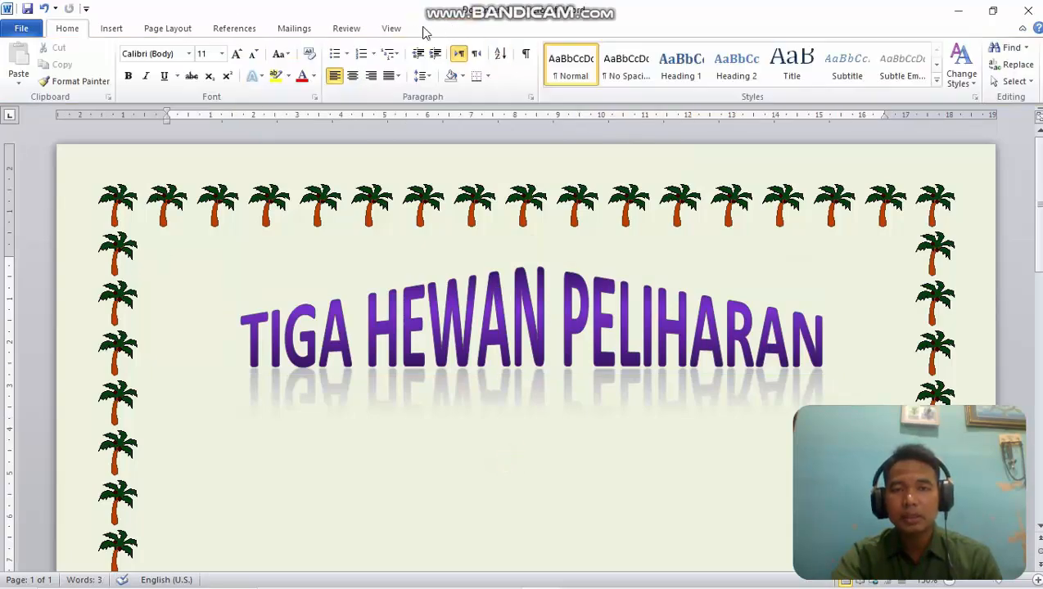
click(472, 331)
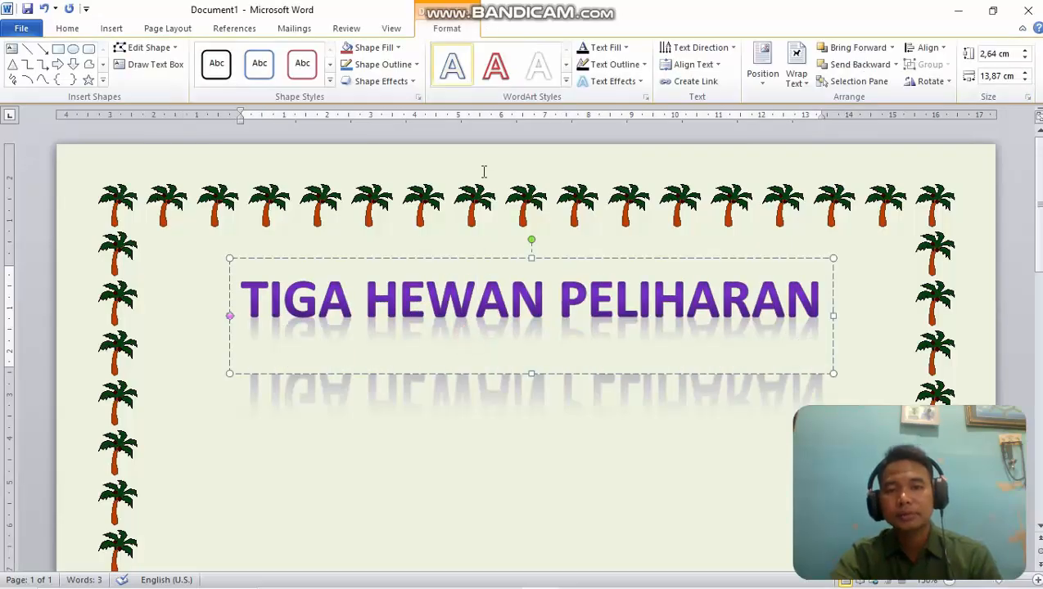
click(482, 451)
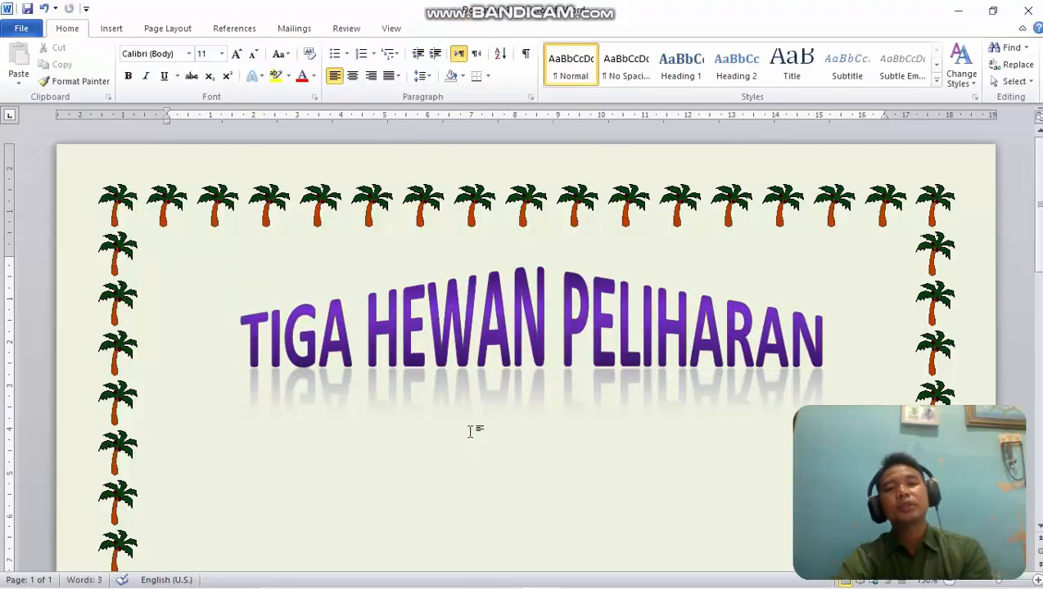
scroll(471, 432, down, 3)
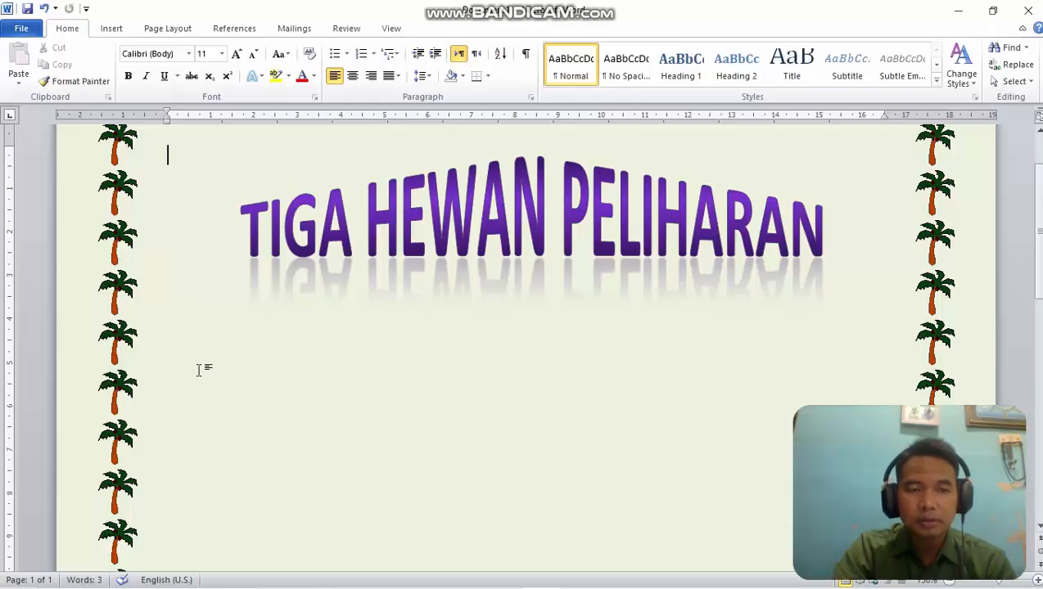
scroll(198, 367, up, 1)
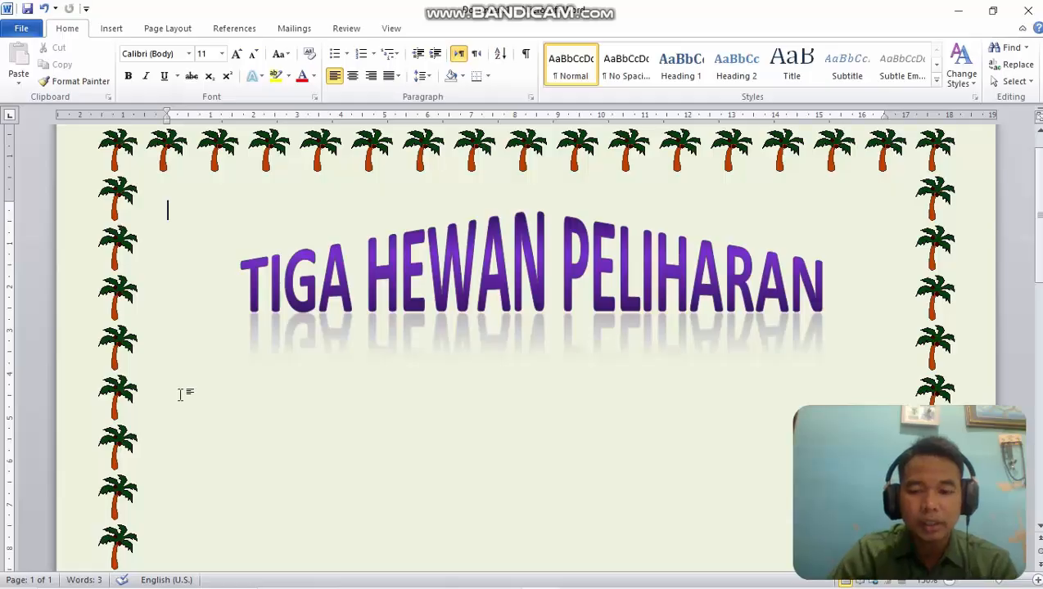
key(Return)
key(Return)
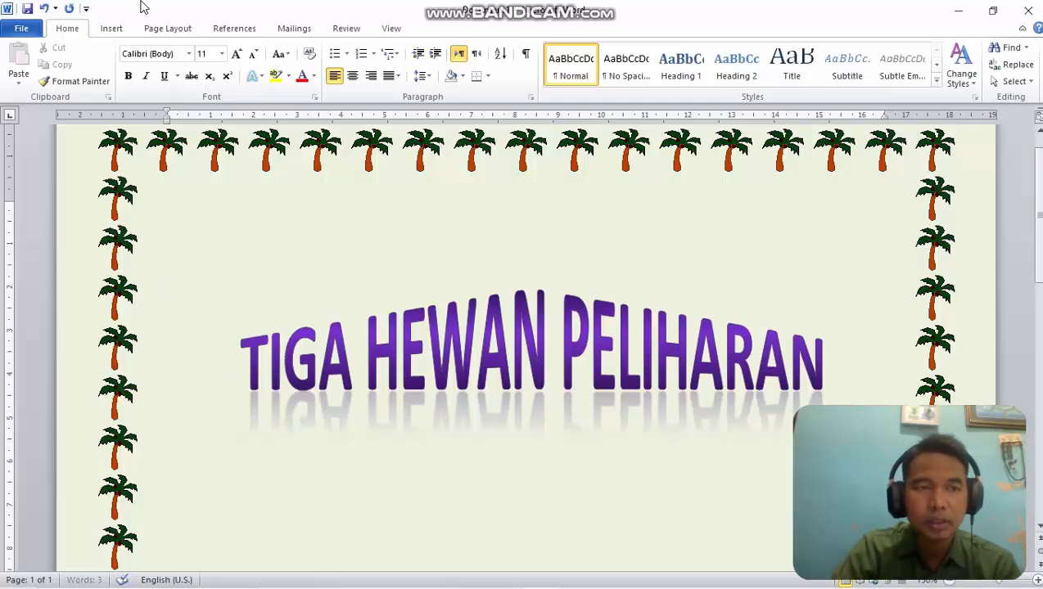
click(45, 9)
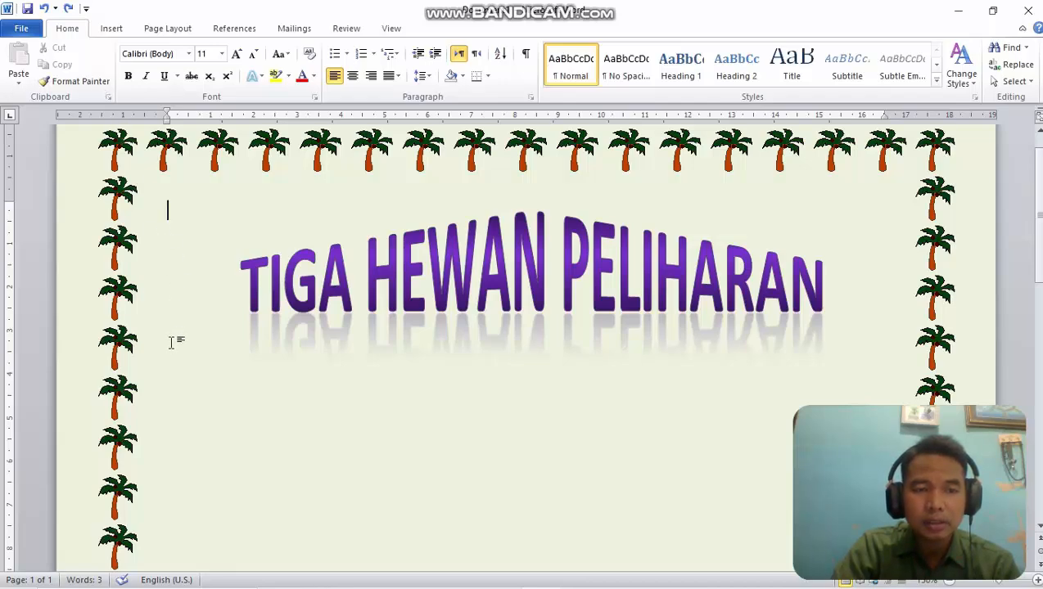
Place the text cursor at the left margin just below the WordArt title.
click(170, 393)
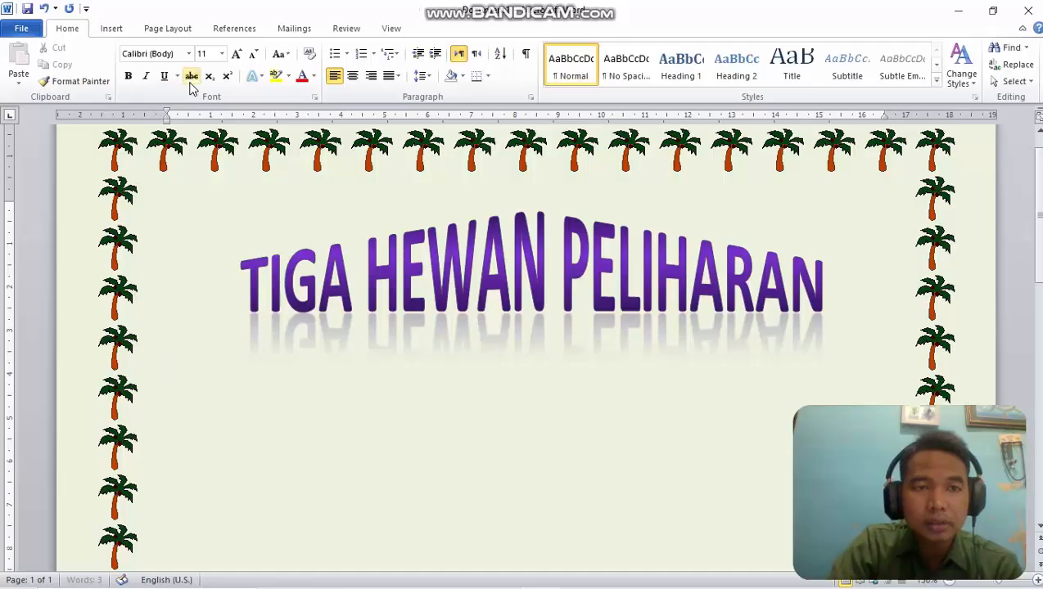
click(373, 54)
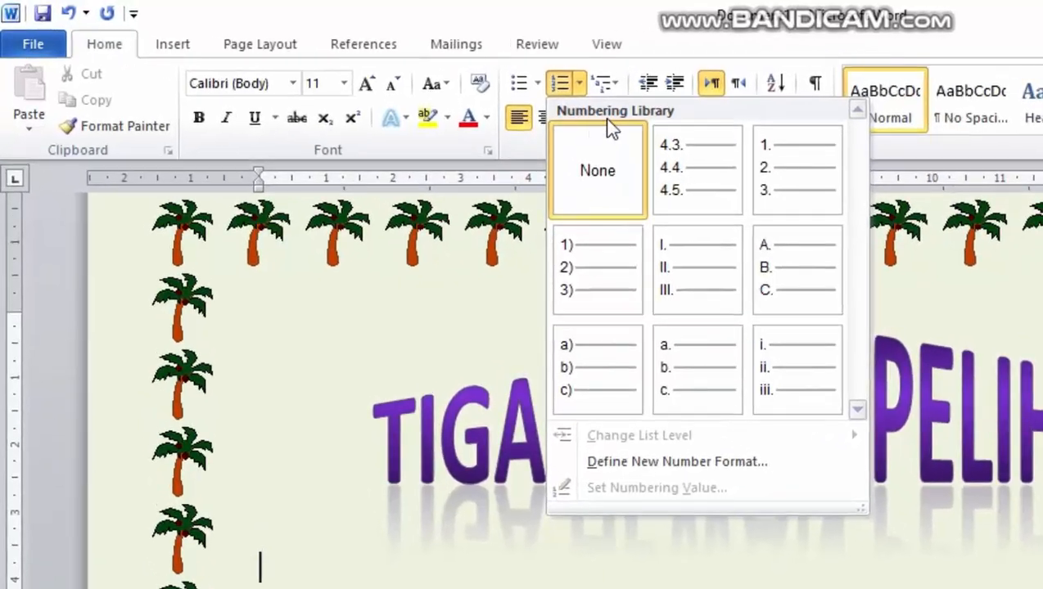
click(782, 193)
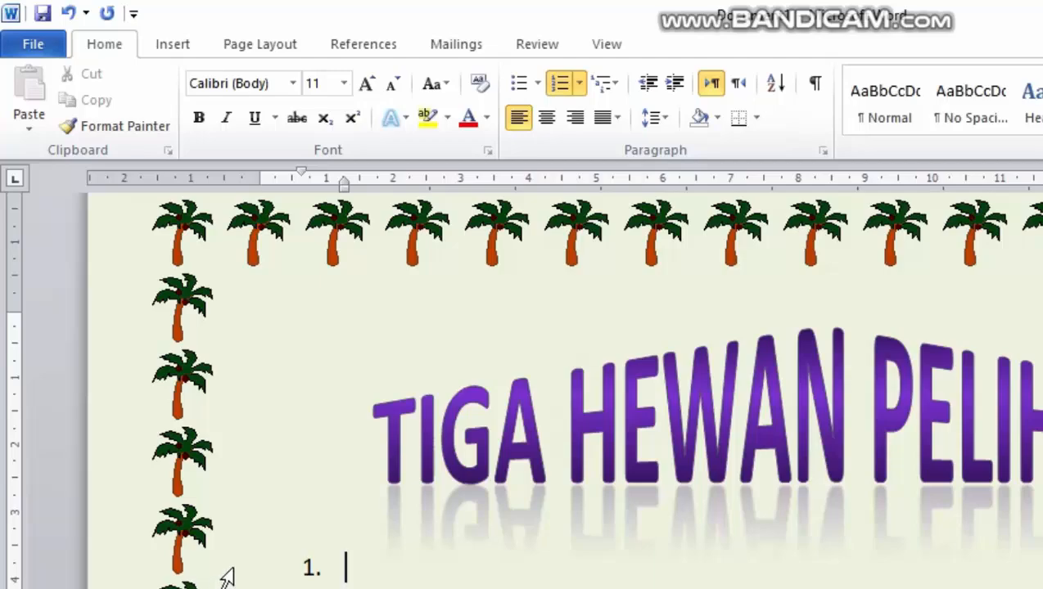
key(BackSpace)
key(BackSpace)
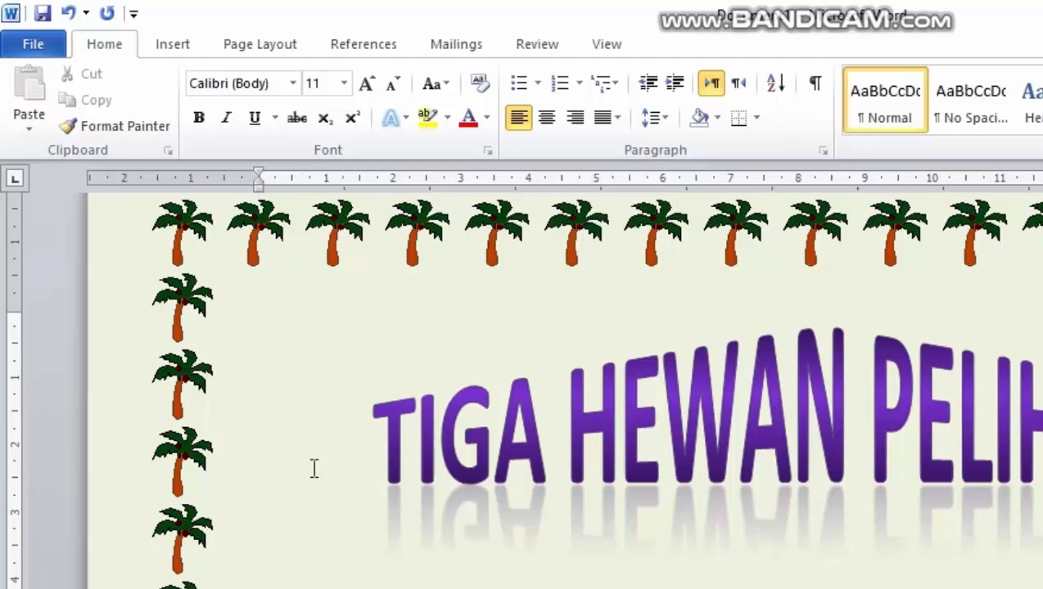
Set the font at the cursor below the title to Times New Roman, size 14.
click(297, 84)
click(296, 84)
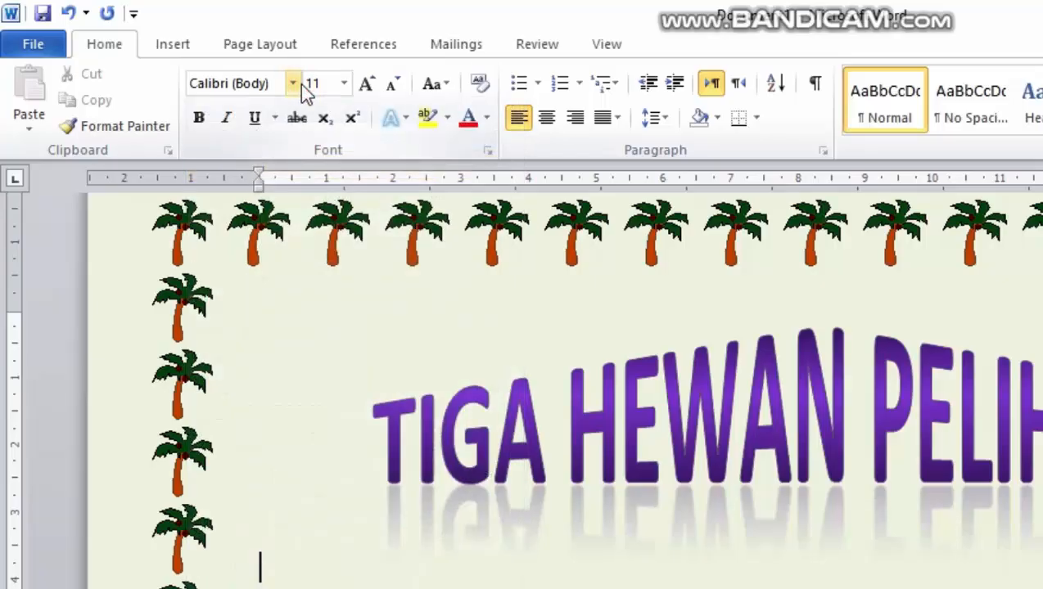
click(297, 84)
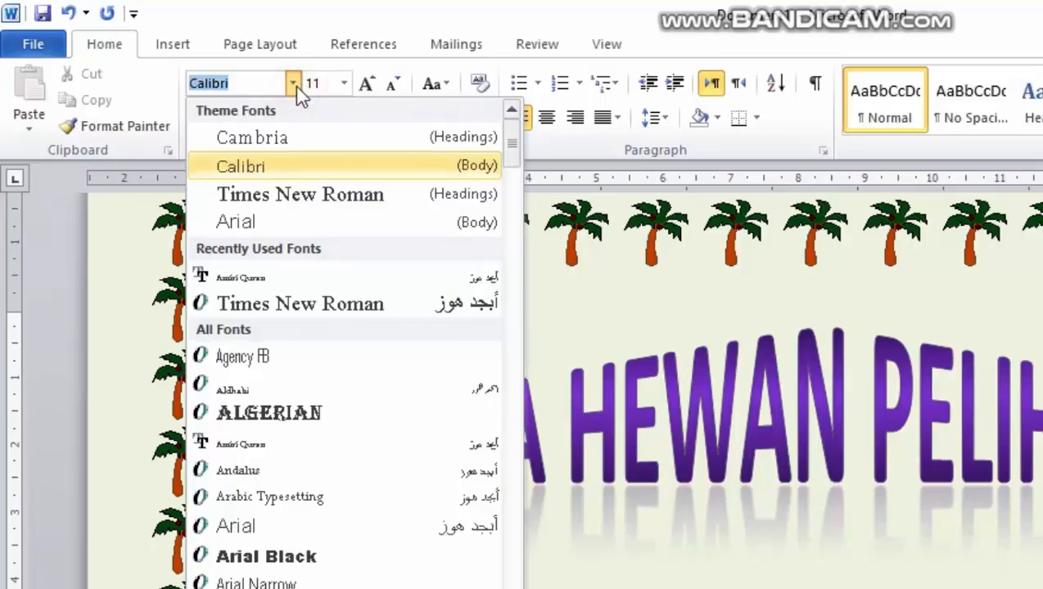
click(330, 202)
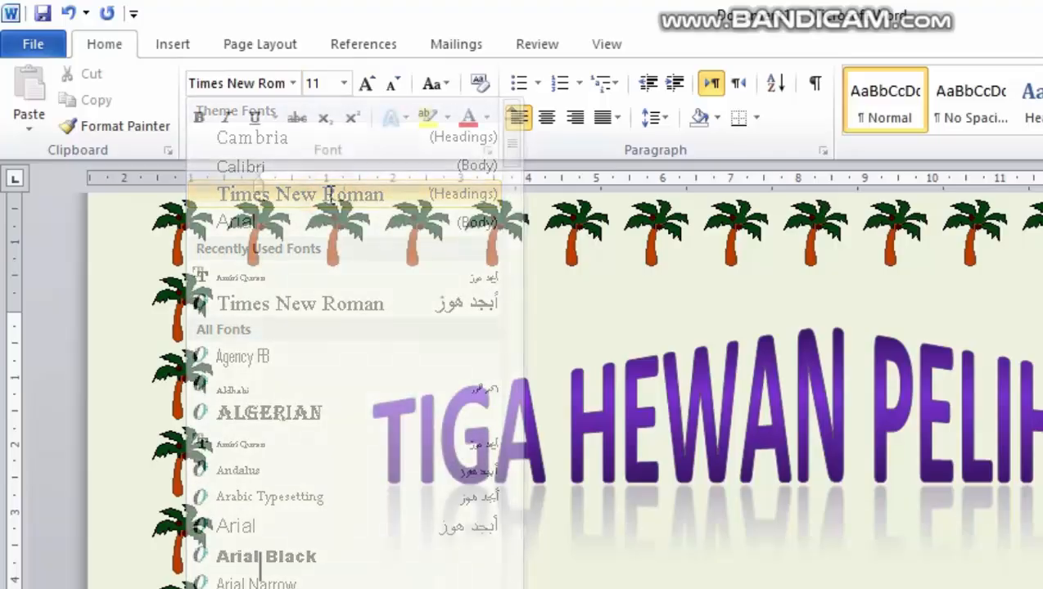
click(347, 84)
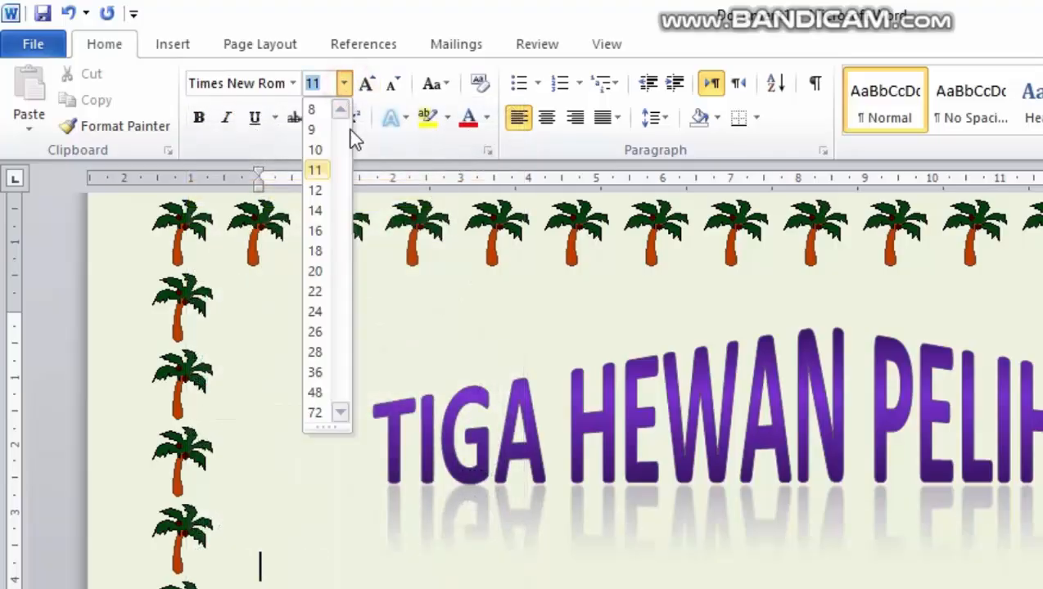
click(329, 212)
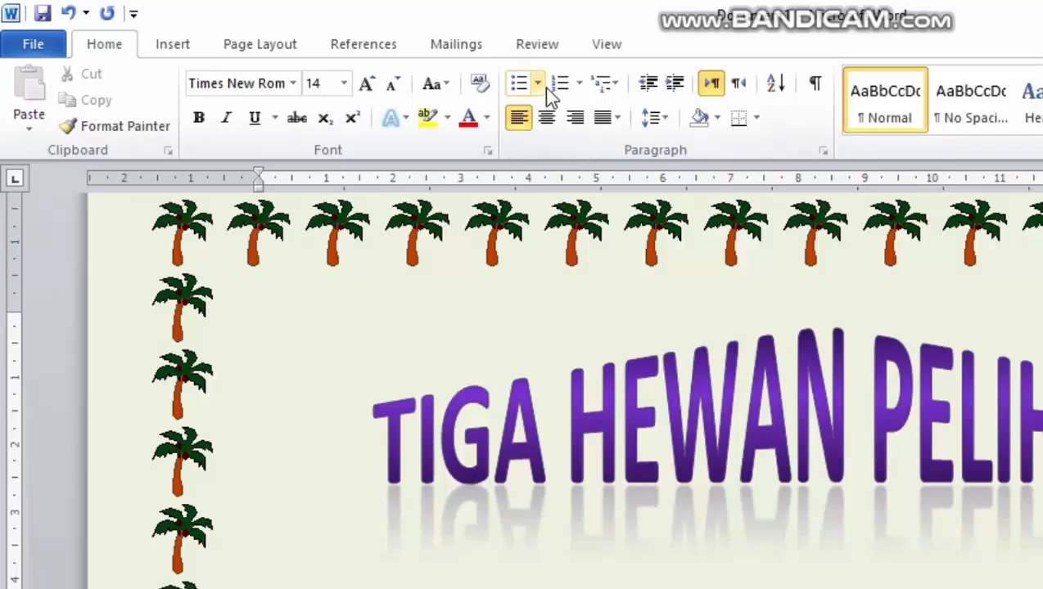
Create a numbered list in the 1. 2. 3. format with the items KUCING, AYAM and KELINCI.
click(579, 84)
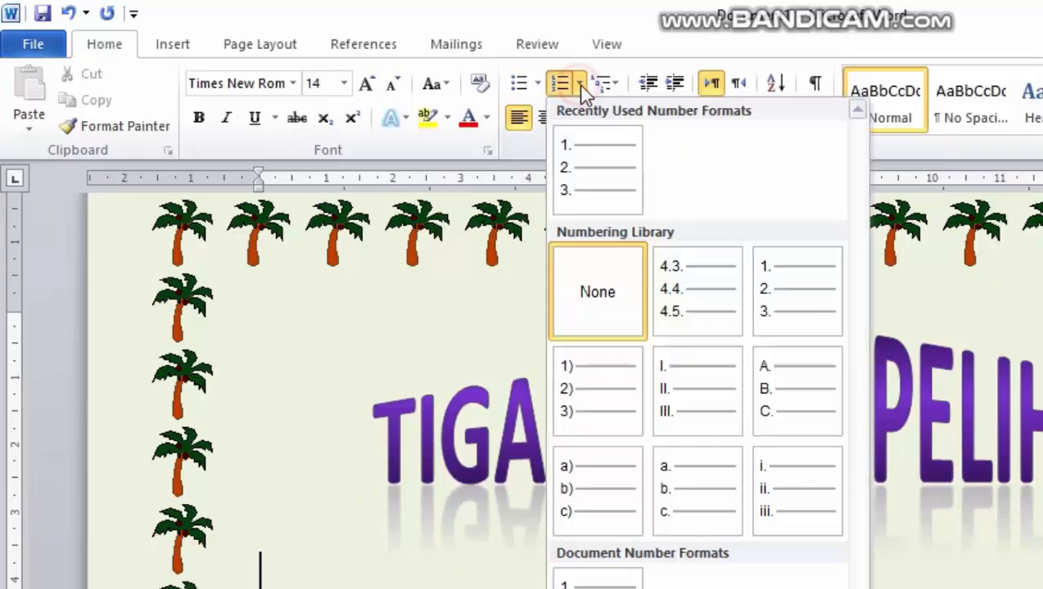
click(763, 301)
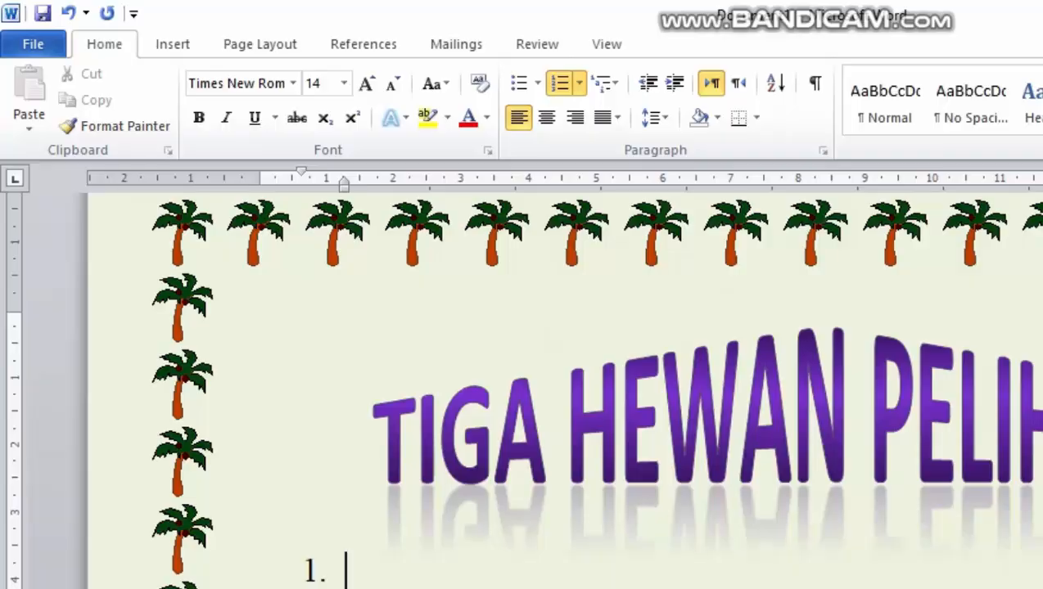
text(KUCING)
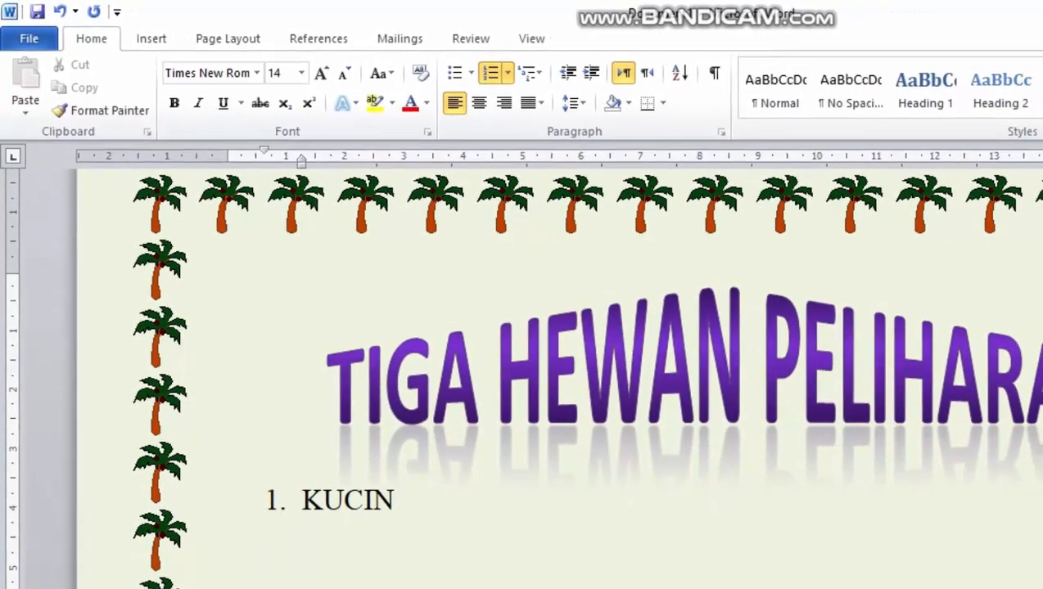
key(Return)
text(AYAM)
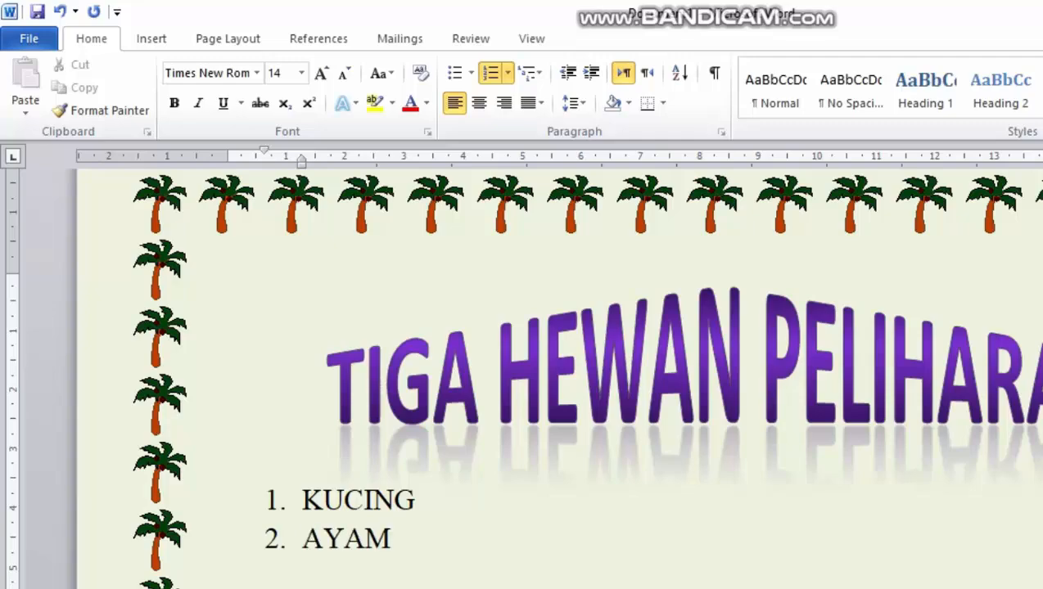
key(Return)
text(KELINC)
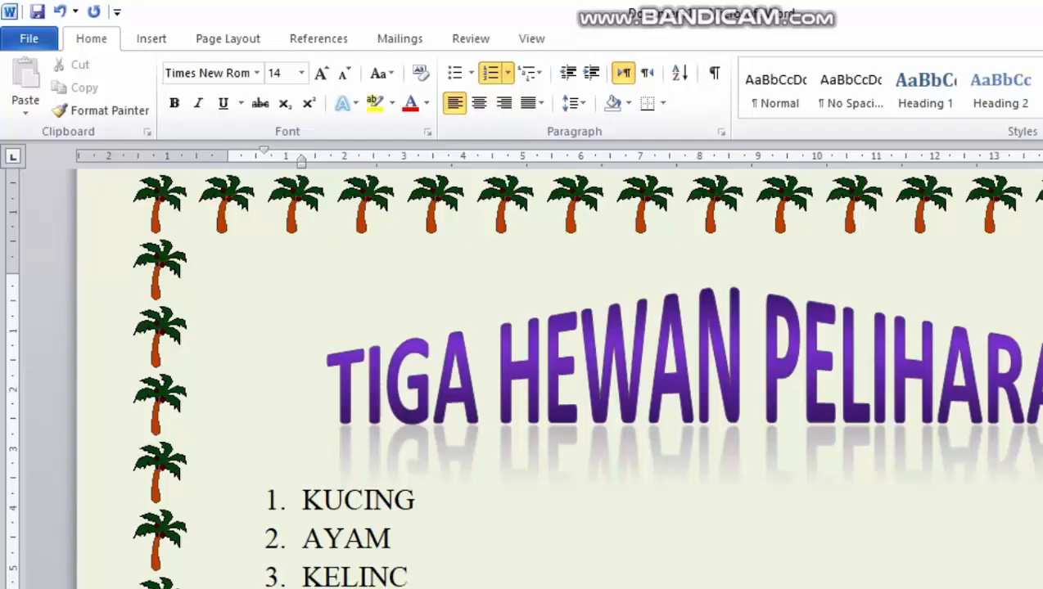
text(I)
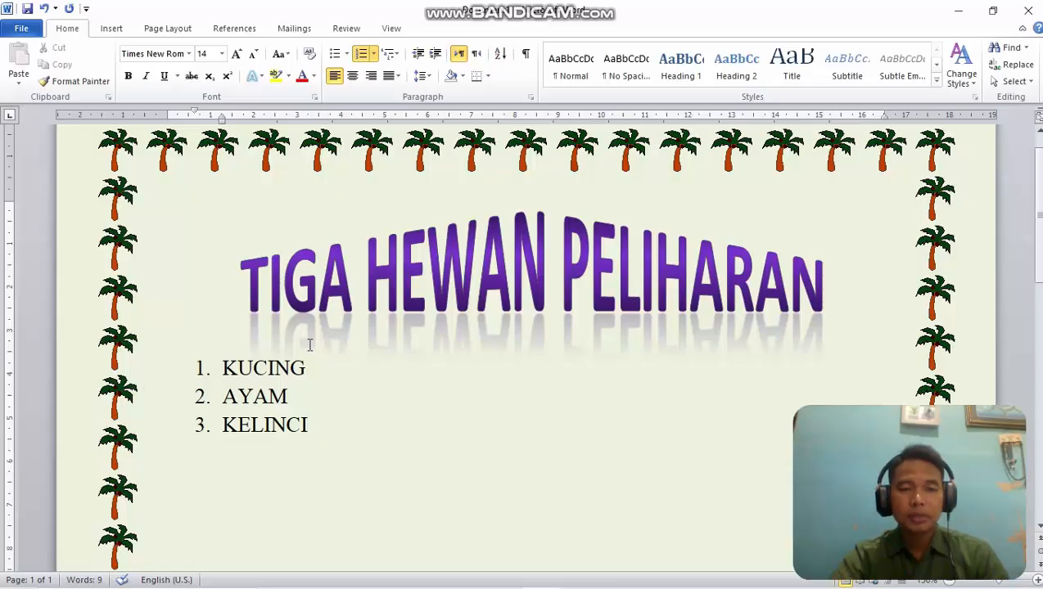
Add an empty line below the KUCING item and remove its list number.
click(323, 369)
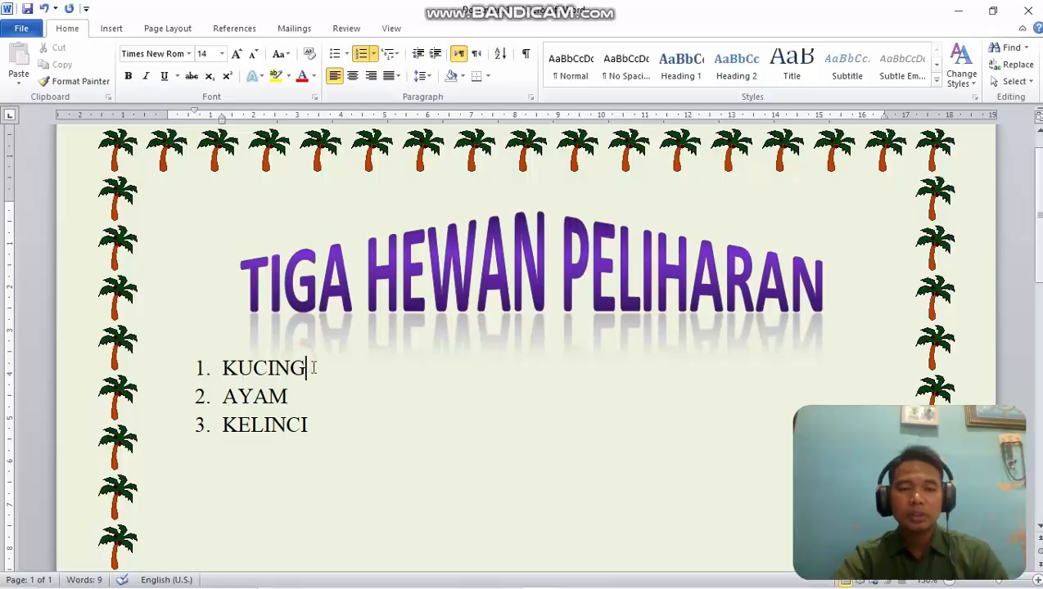
key(Return)
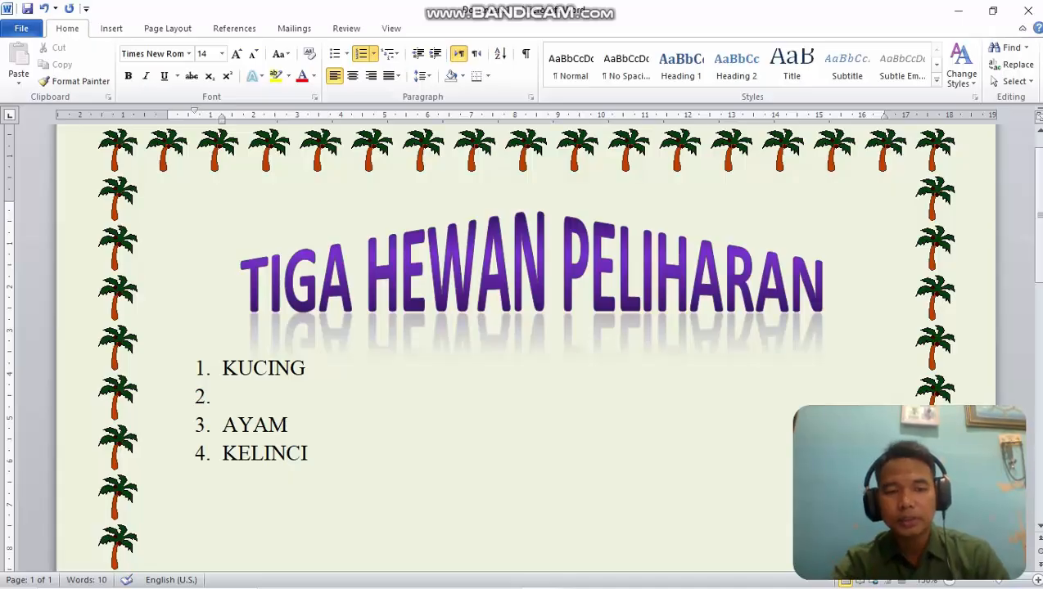
key(BackSpace)
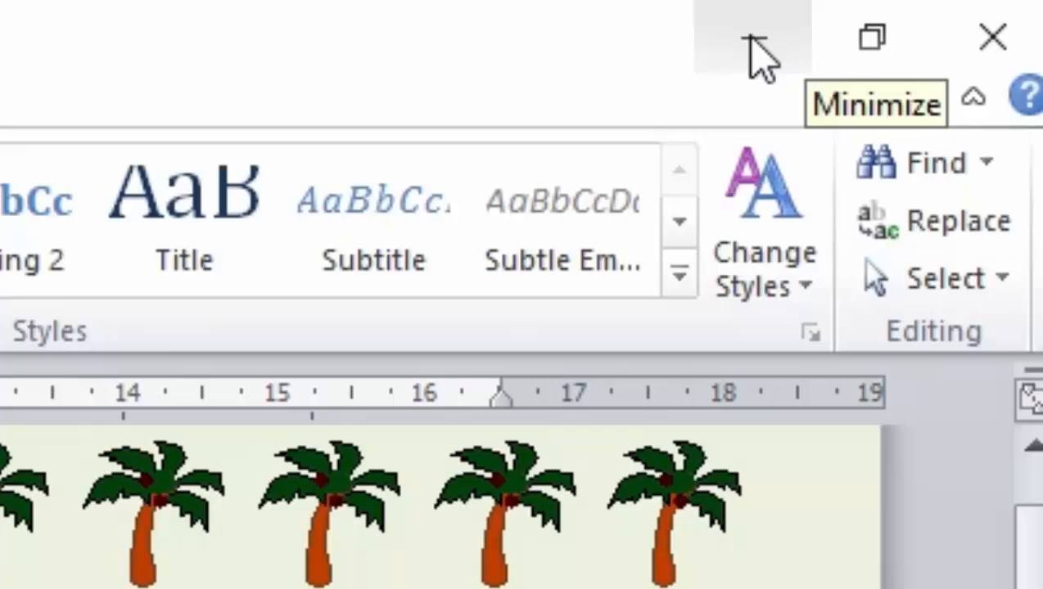
Minimize the document and open Google Chrome with the guru.smk.belajar.id profile.
click(751, 38)
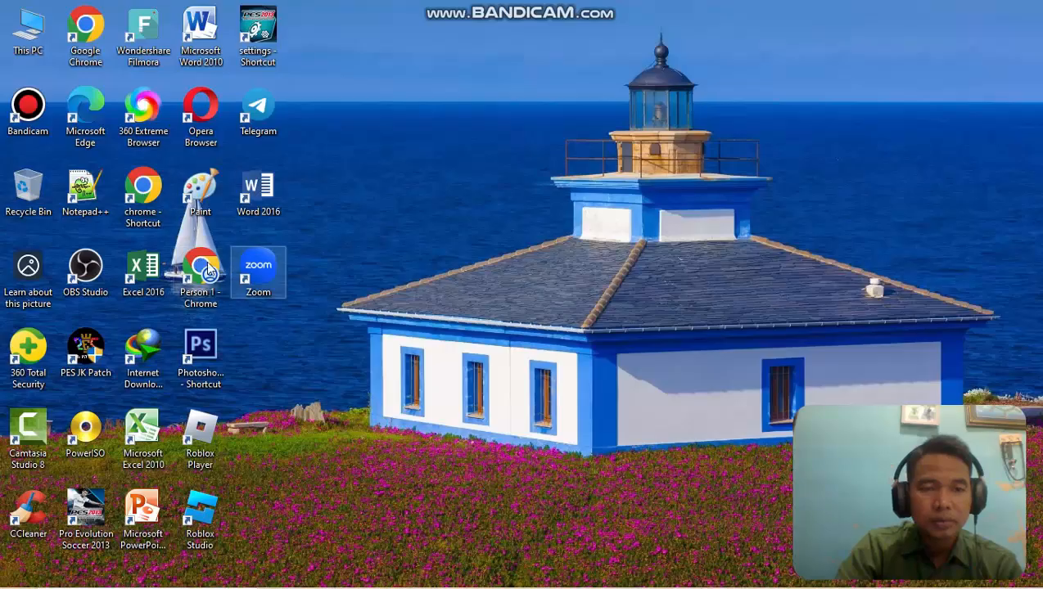
double_click(148, 203)
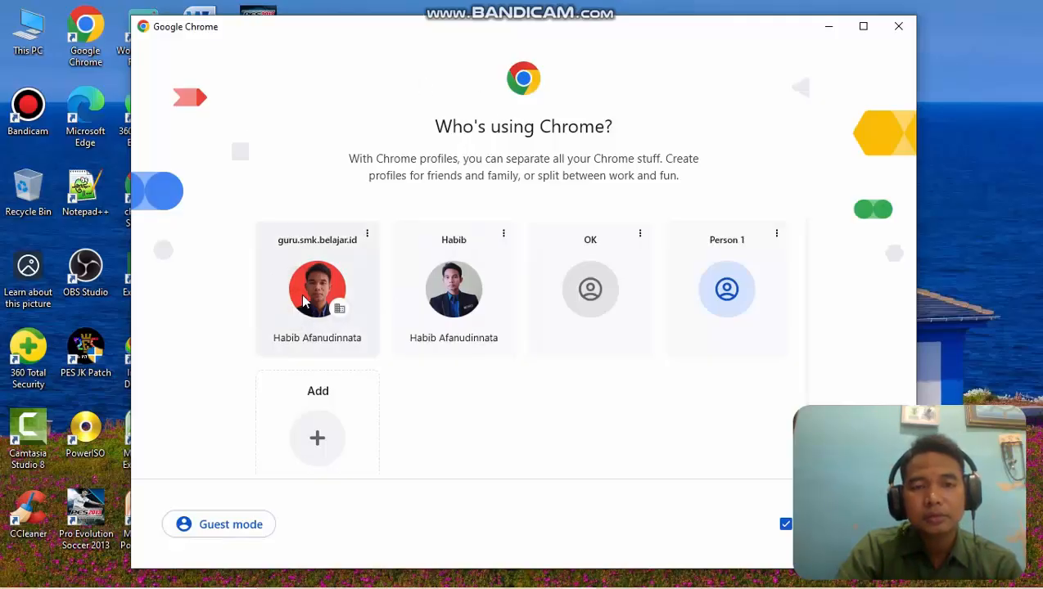
click(299, 301)
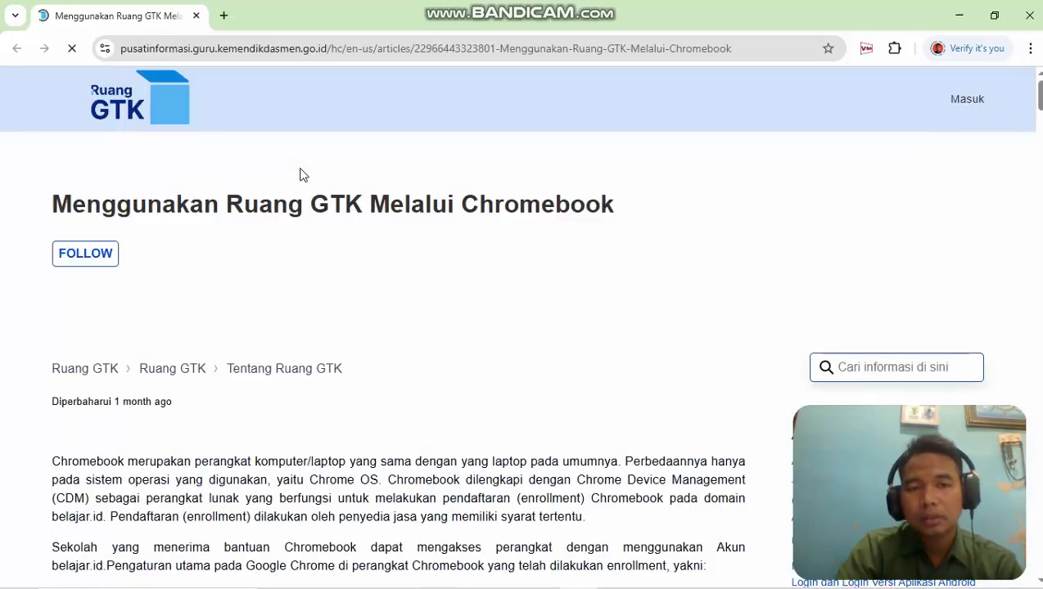
Replace the current web address with google.com and load the page.
click(205, 51)
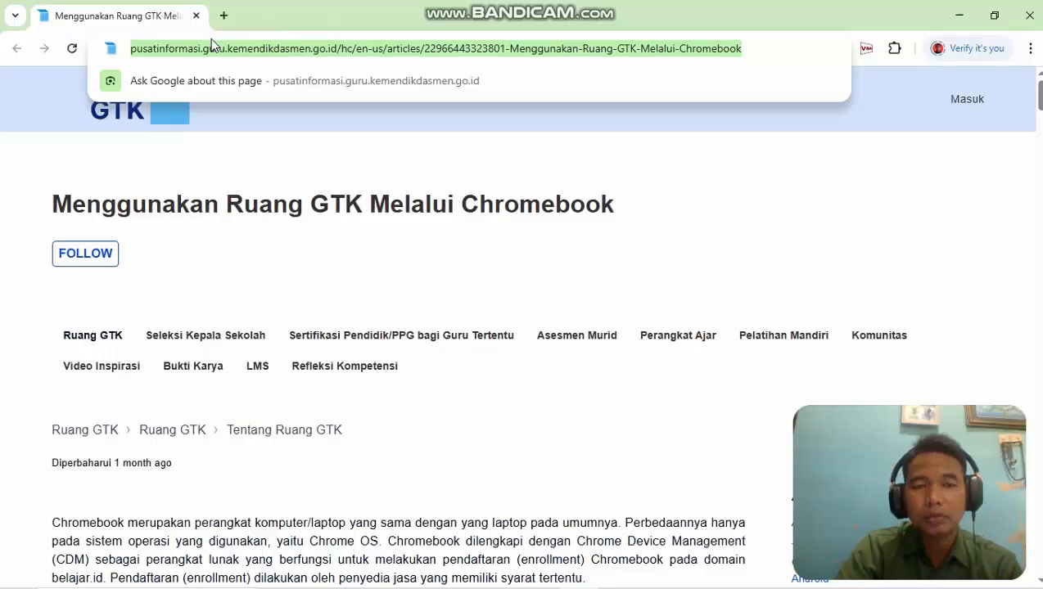
key(BackSpace)
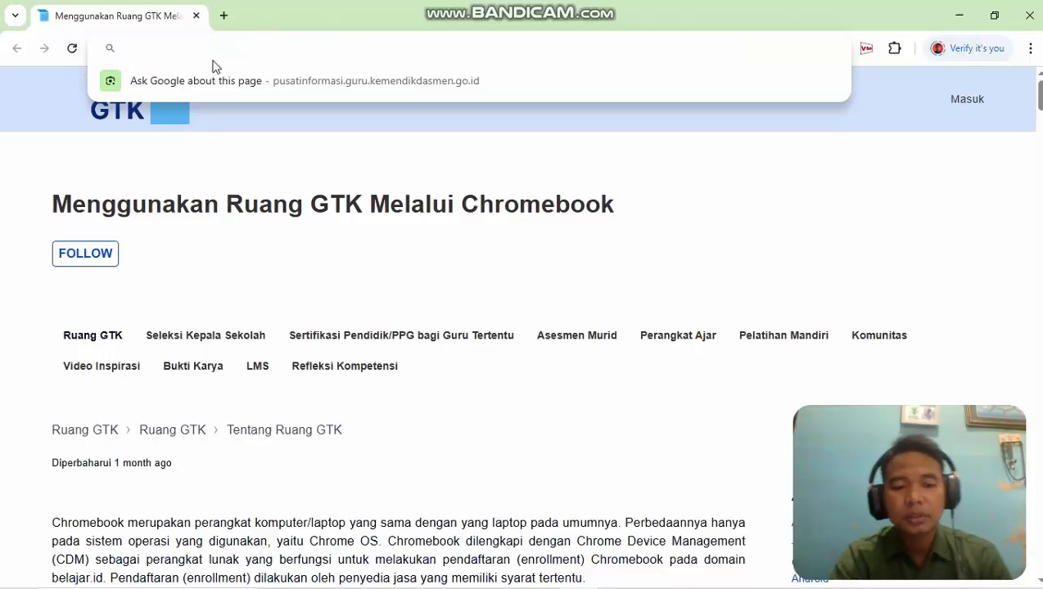
text(go)
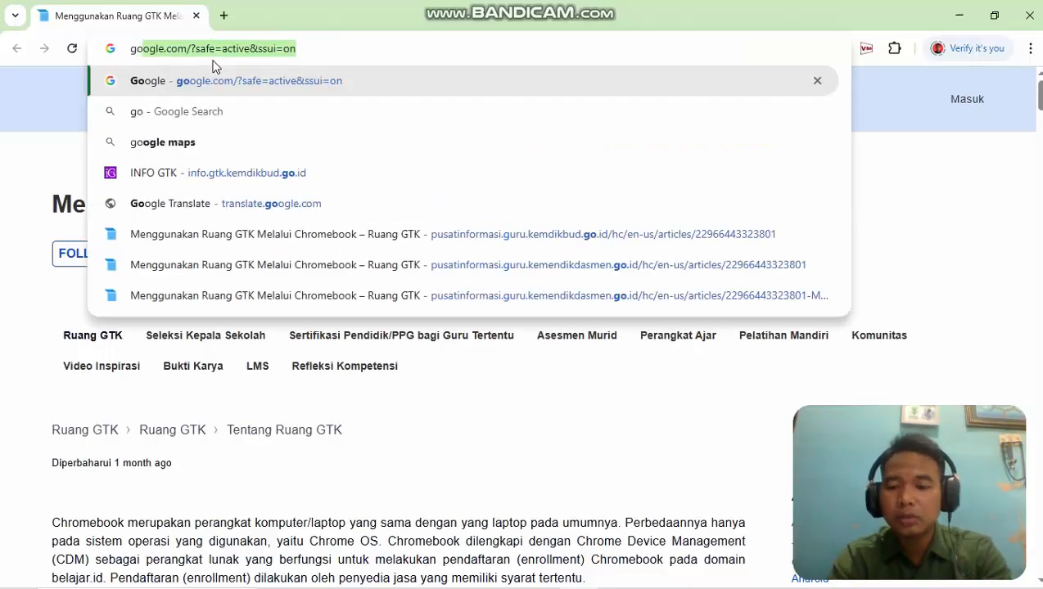
key(Right)
key(BackSpace)
key(BackSpace)
key(BackSpace)
key(BackSpace)
key(BackSpace)
key(BackSpace)
key(BackSpace)
key(BackSpace)
key(BackSpace)
key(BackSpace)
key(BackSpace)
key(BackSpace)
key(BackSpace)
key(BackSpace)
key(BackSpace)
key(BackSpace)
key(BackSpace)
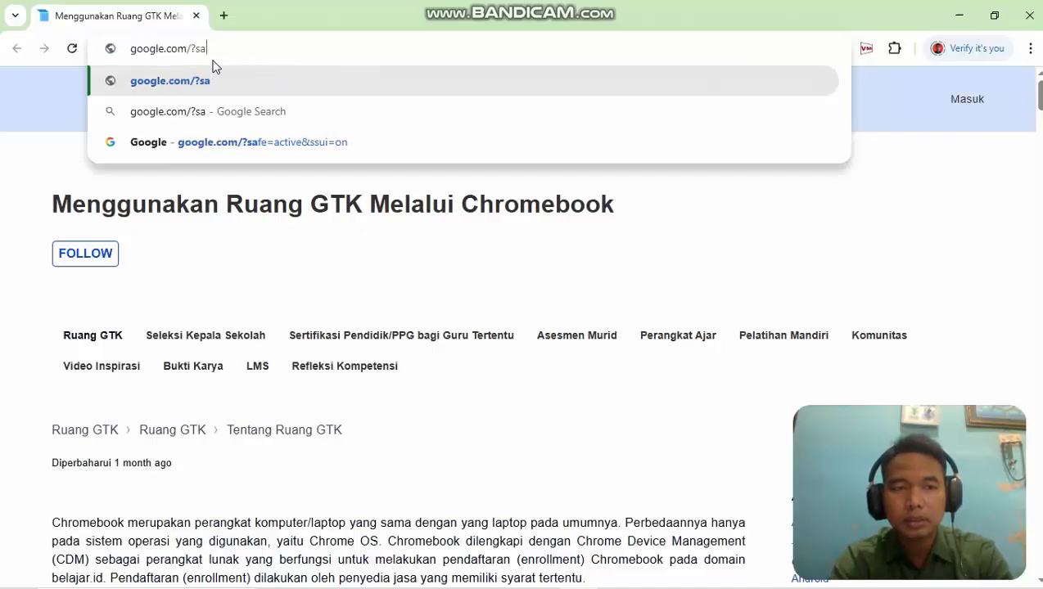
key(BackSpace)
key(BackSpace)
key(BackSpace)
key(BackSpace)
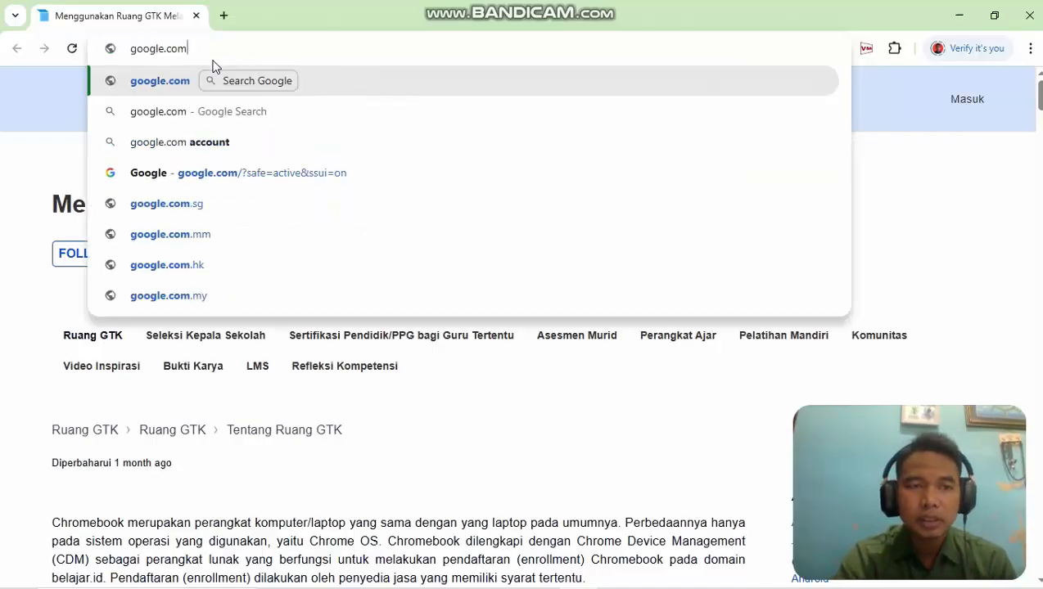
key(Return)
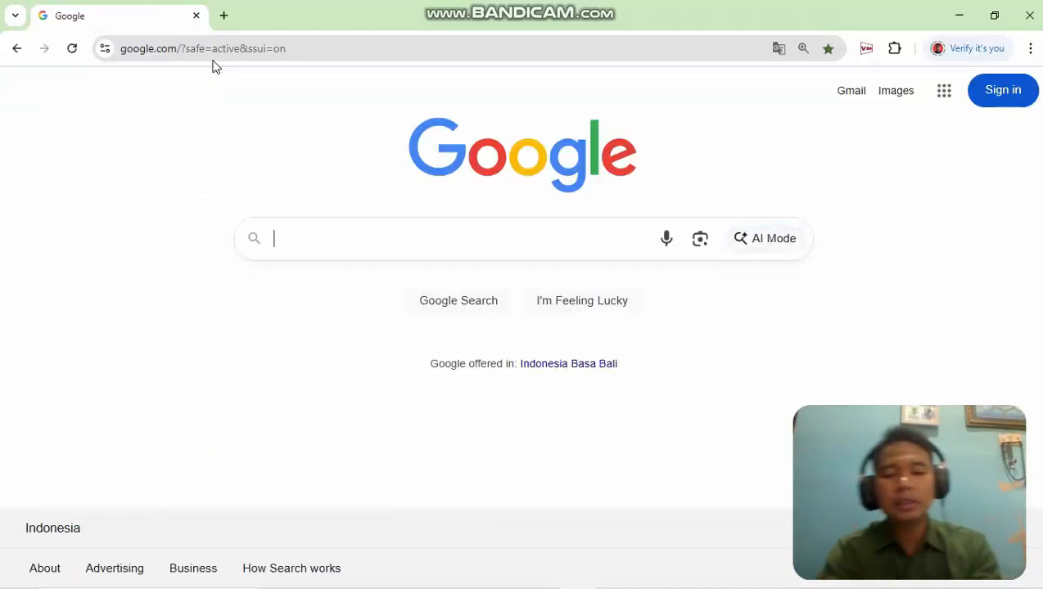
Search Google for "kucing" and translate the results page into Indonesian.
text(kucing)
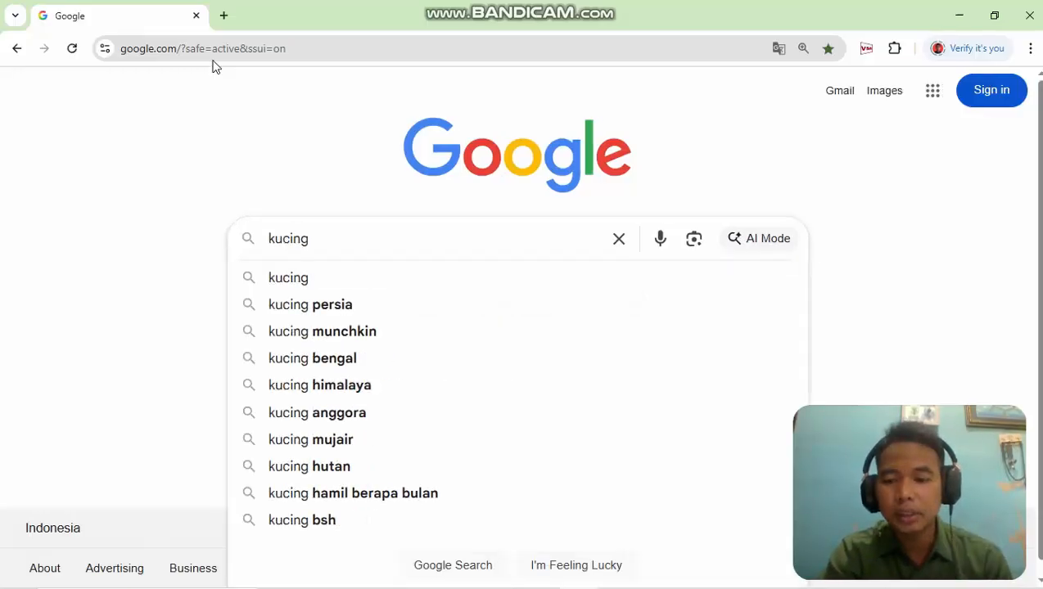
key(Return)
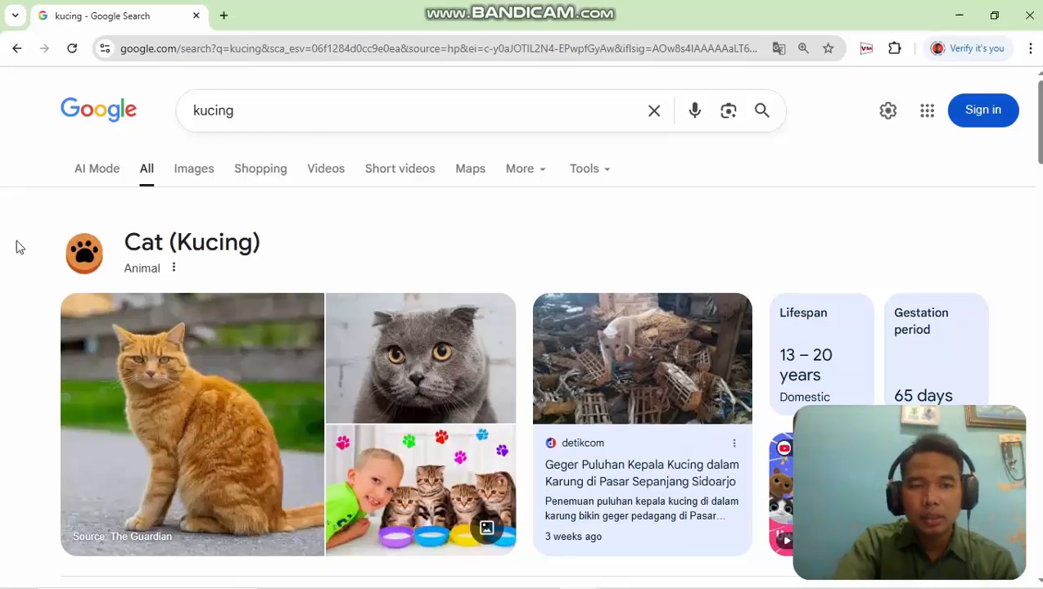
scroll(460, 263, down, 2)
scroll(462, 265, down, 1)
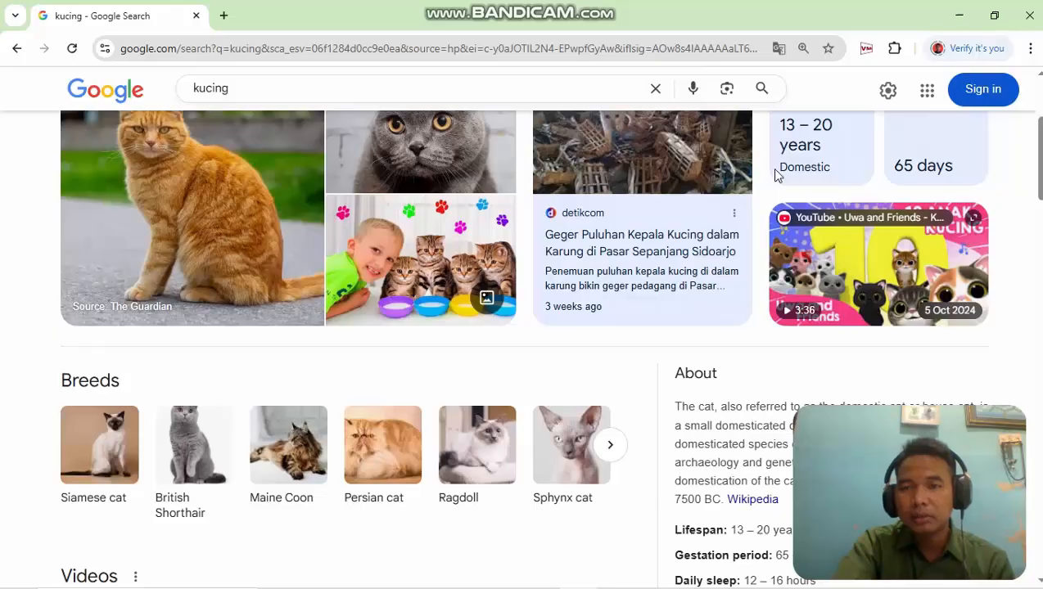
click(777, 53)
click(738, 87)
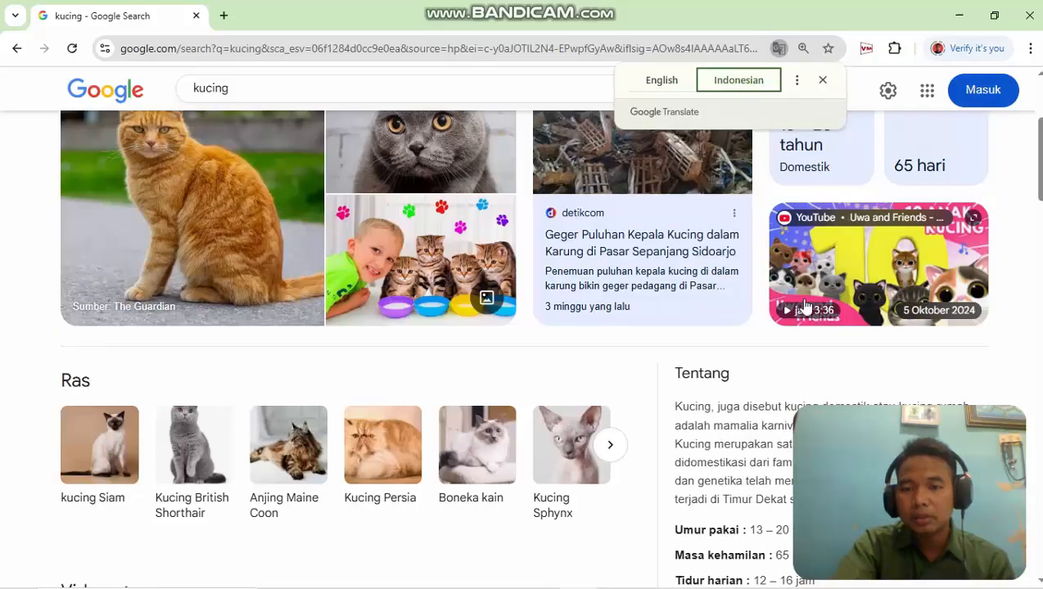
scroll(815, 381, down, 1)
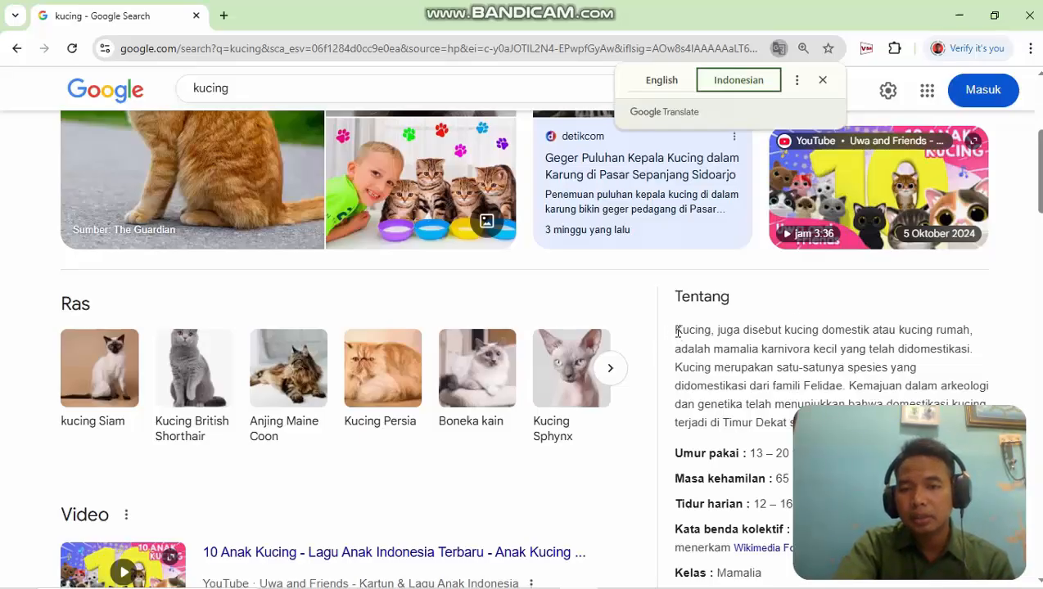
scroll(676, 329, down, 1)
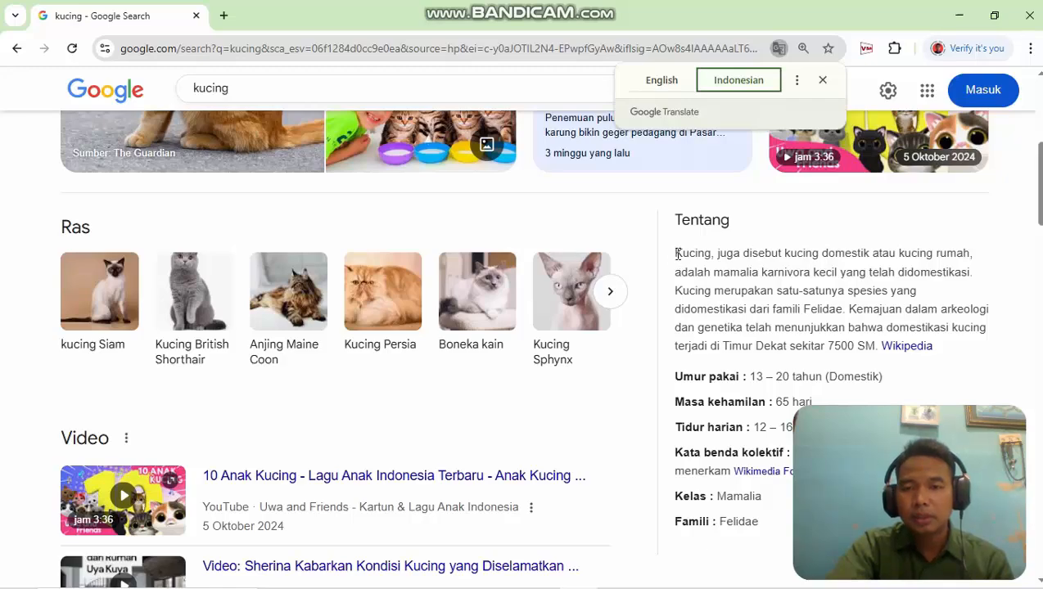
drag(676, 252, 878, 345)
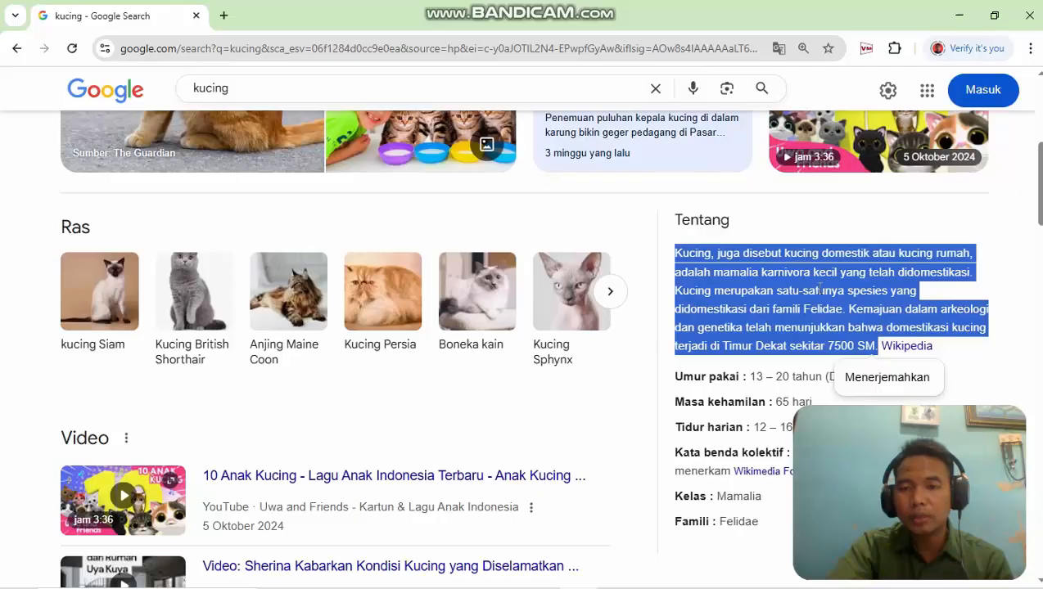
right_click(757, 287)
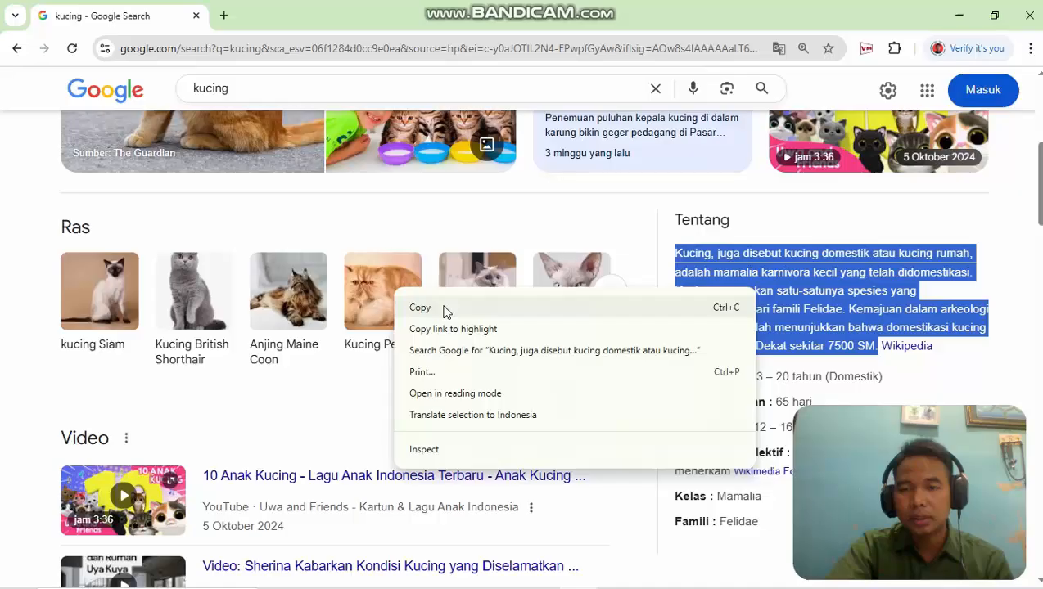
click(712, 243)
drag(675, 254, 876, 349)
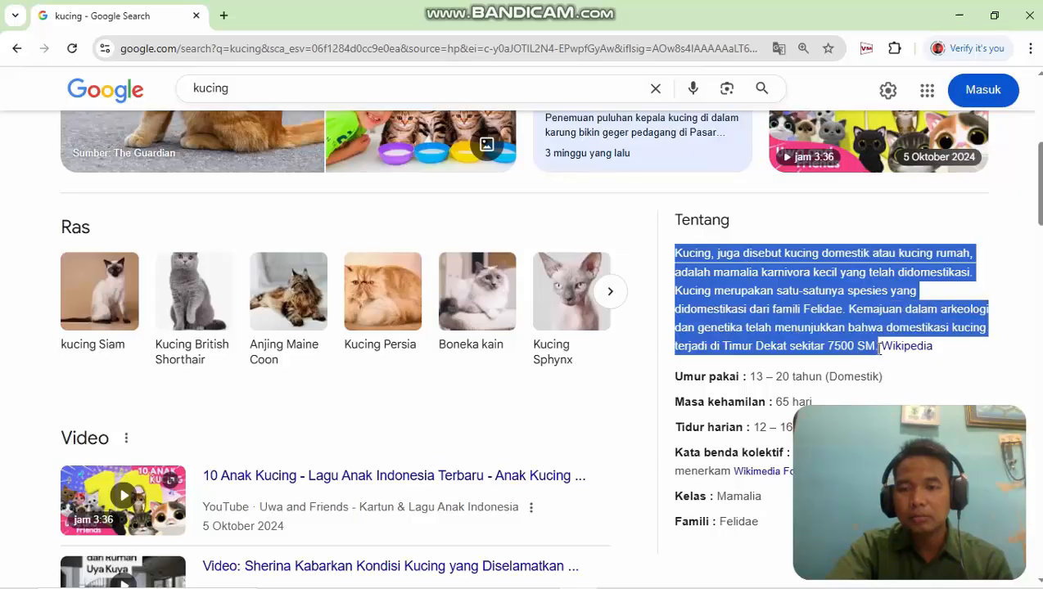
right_click(503, 407)
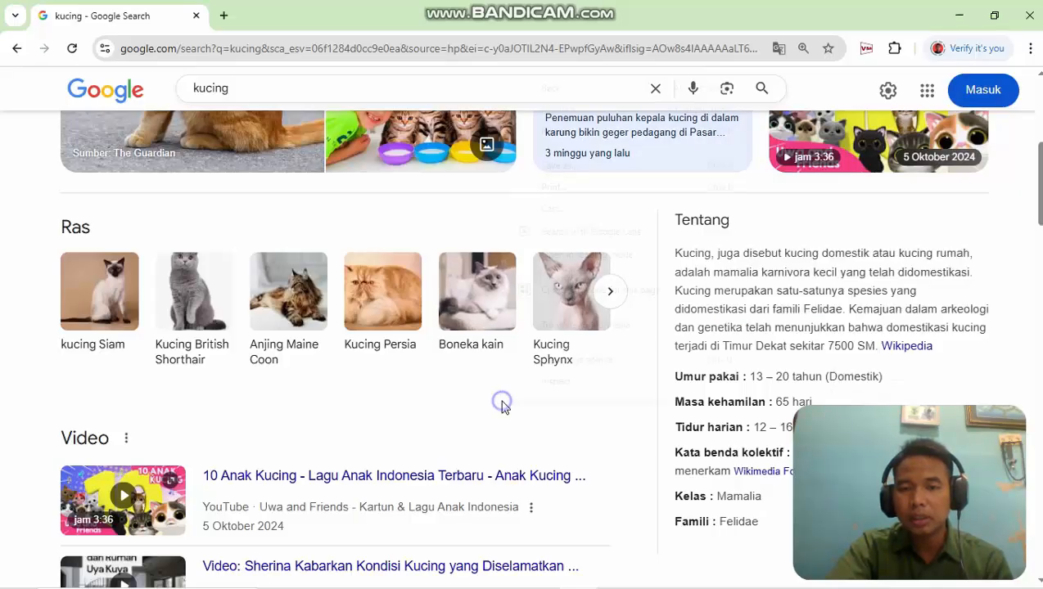
click(806, 256)
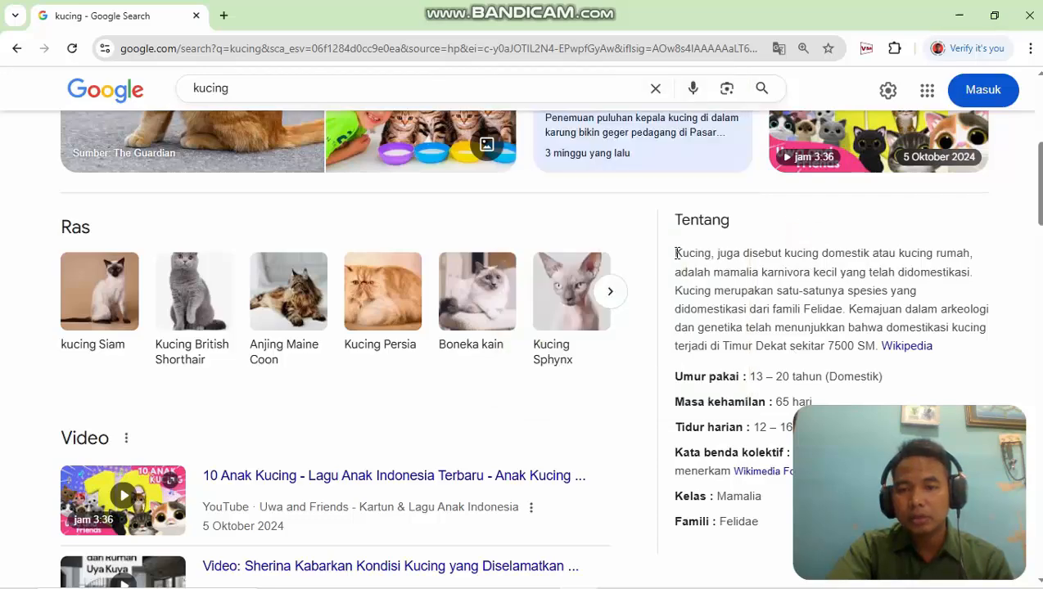
Copy the full cat description under Tentang in the search results, leaving out the Wikipedia link.
drag(679, 254, 880, 361)
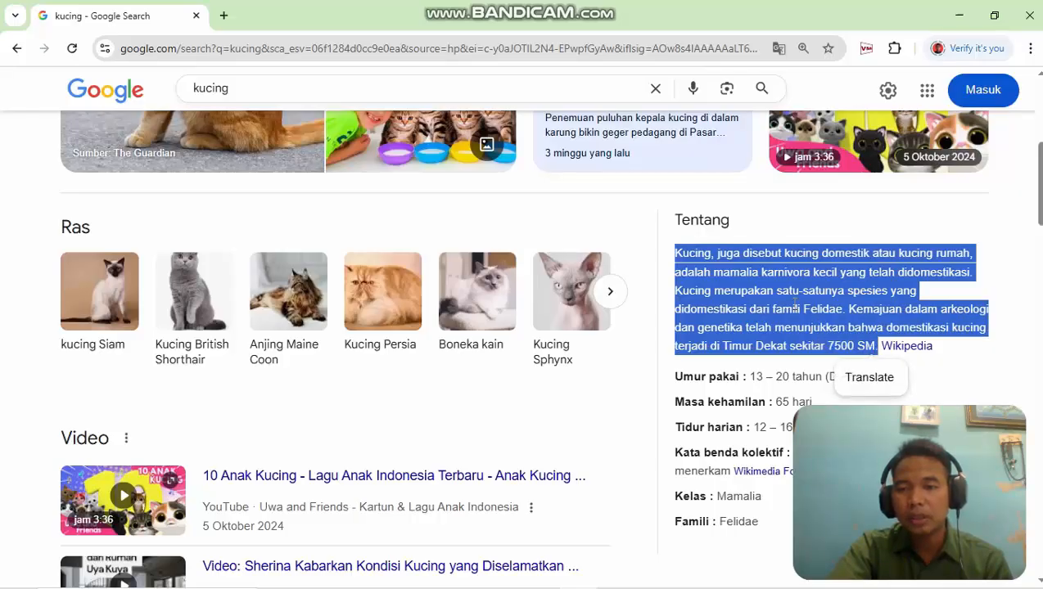
right_click(786, 300)
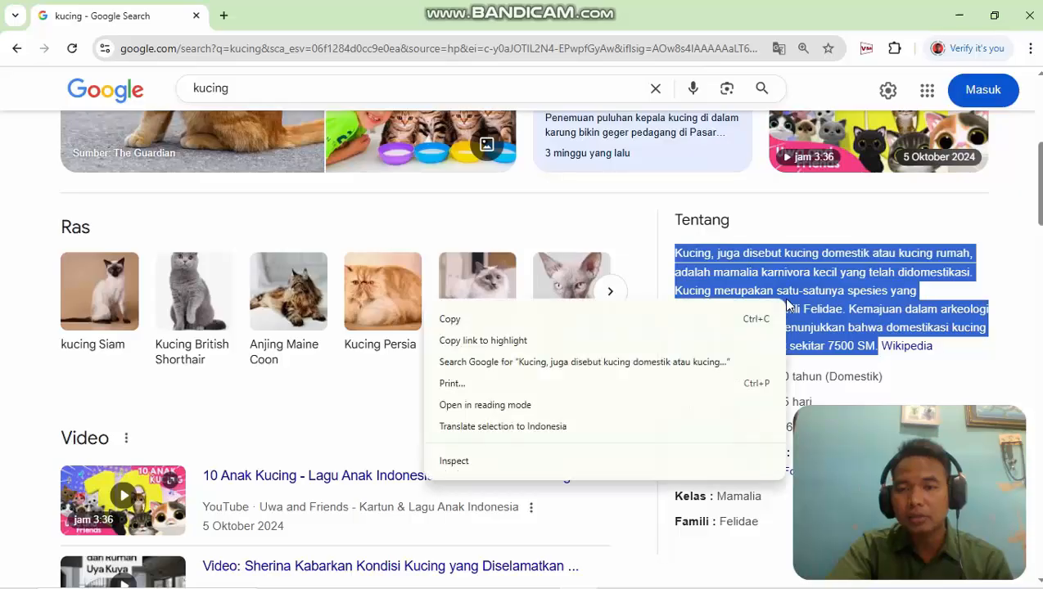
click(450, 321)
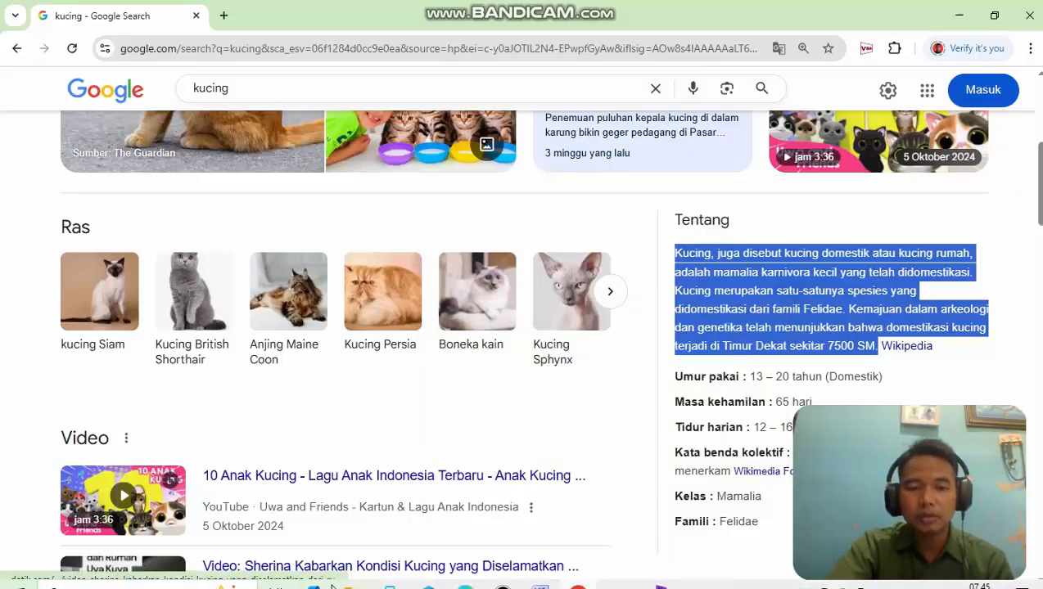
Switch to the Word document and paste the copied description below KUCING, keeping text only.
mouse_move(401, 576)
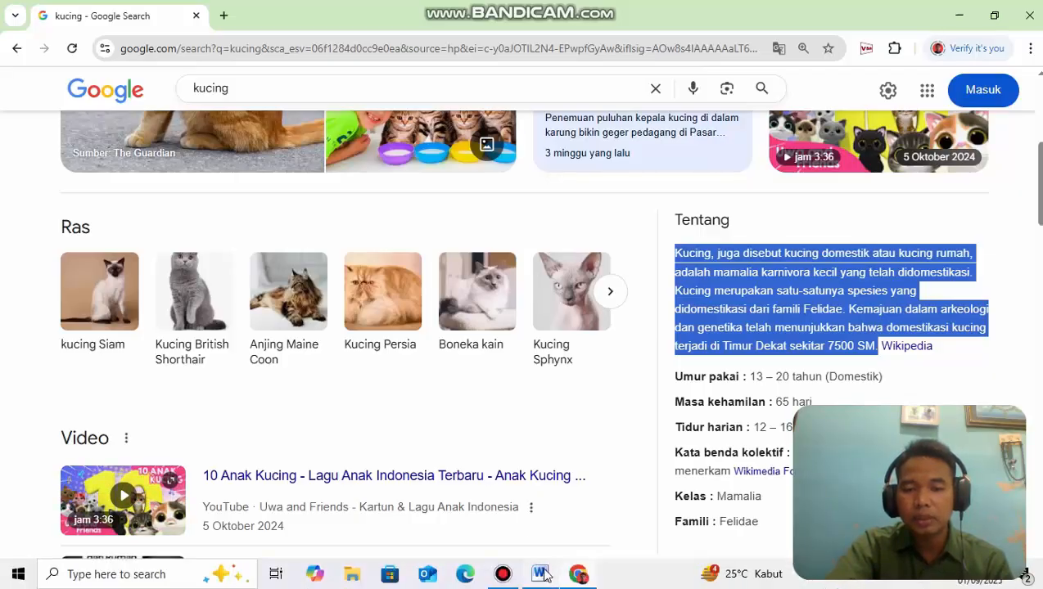
mouse_move(541, 576)
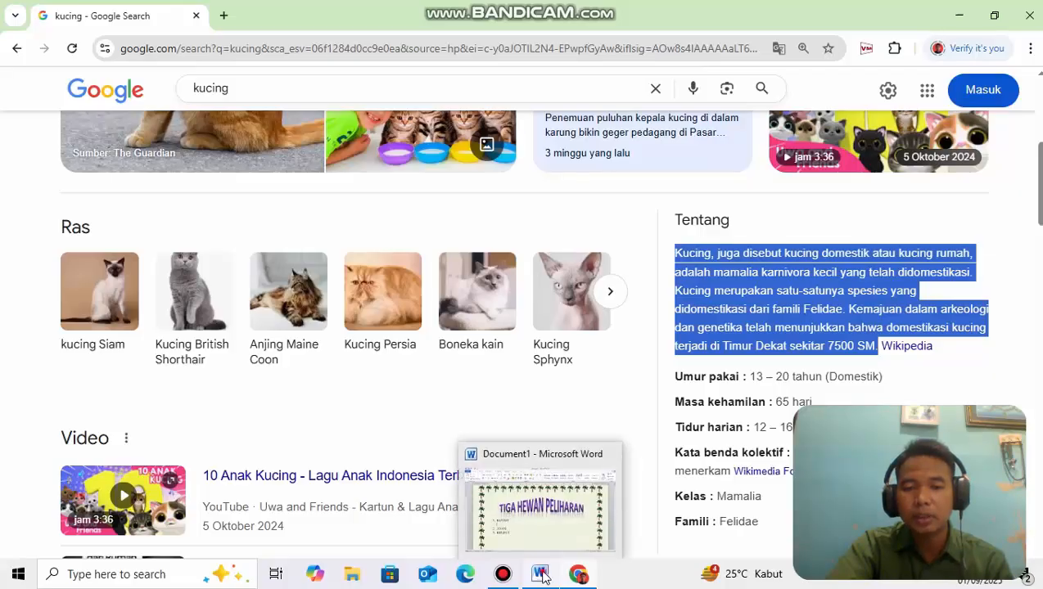
click(542, 576)
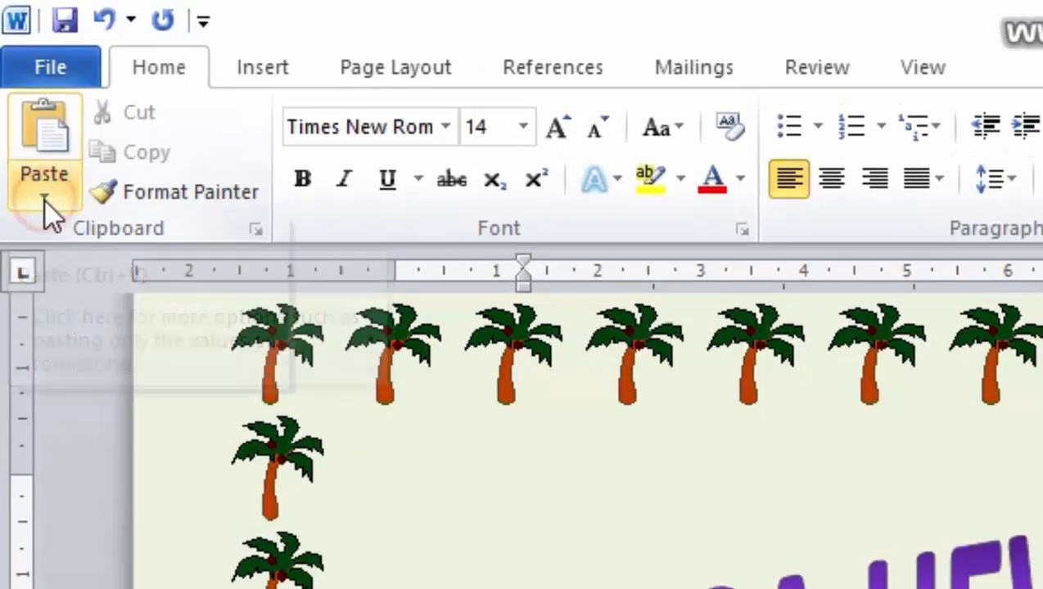
click(19, 85)
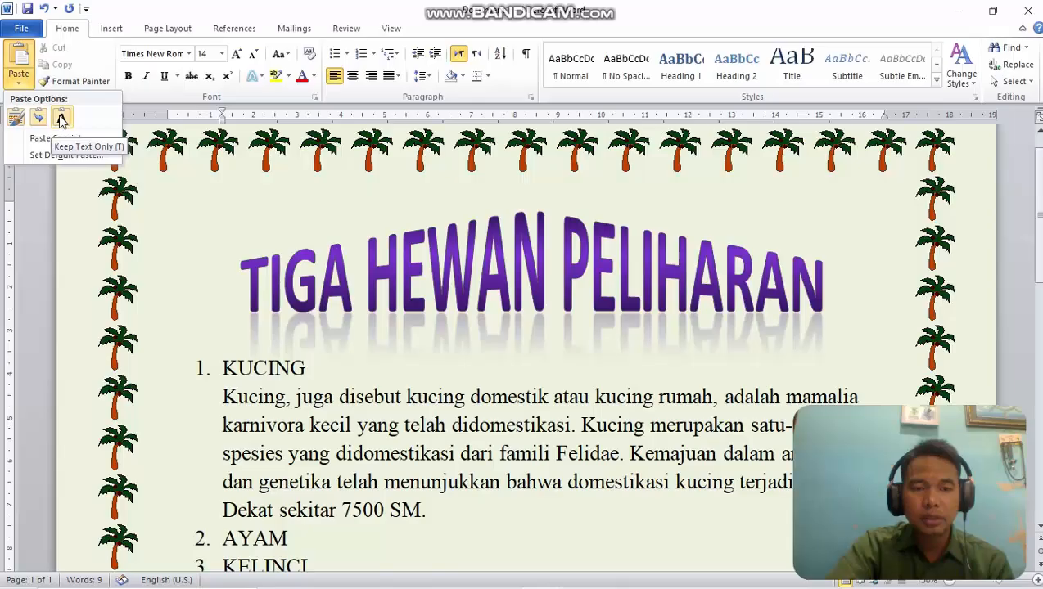
click(61, 120)
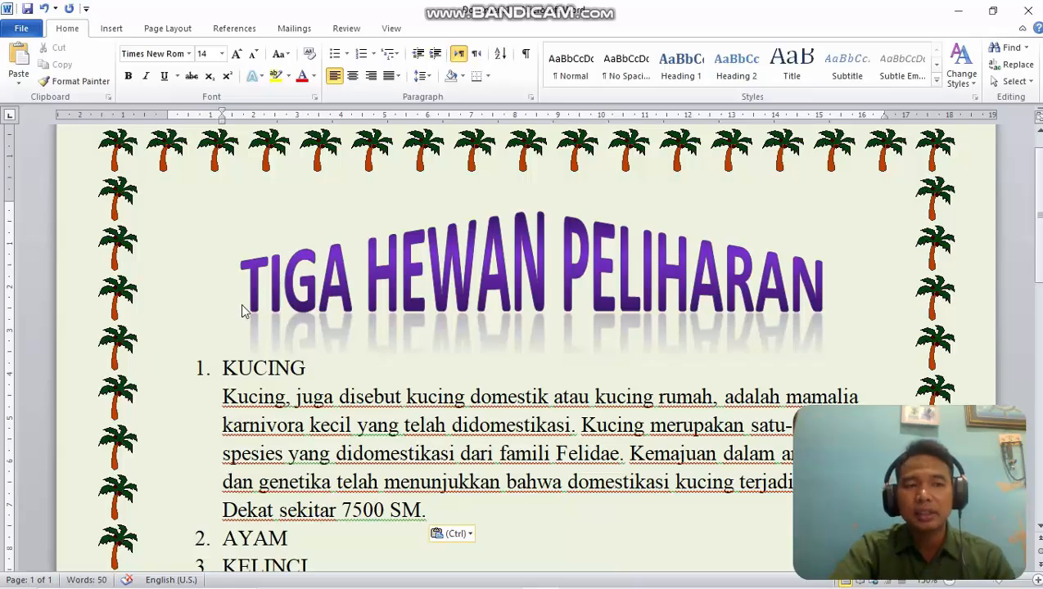
Add an empty line after the pasted KUCING description.
click(19, 86)
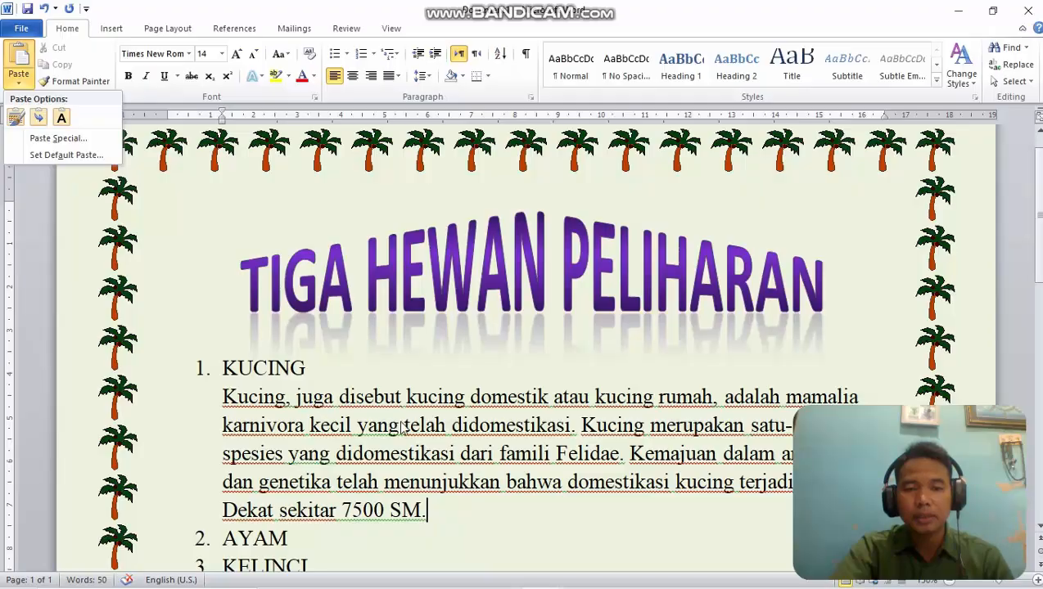
click(434, 509)
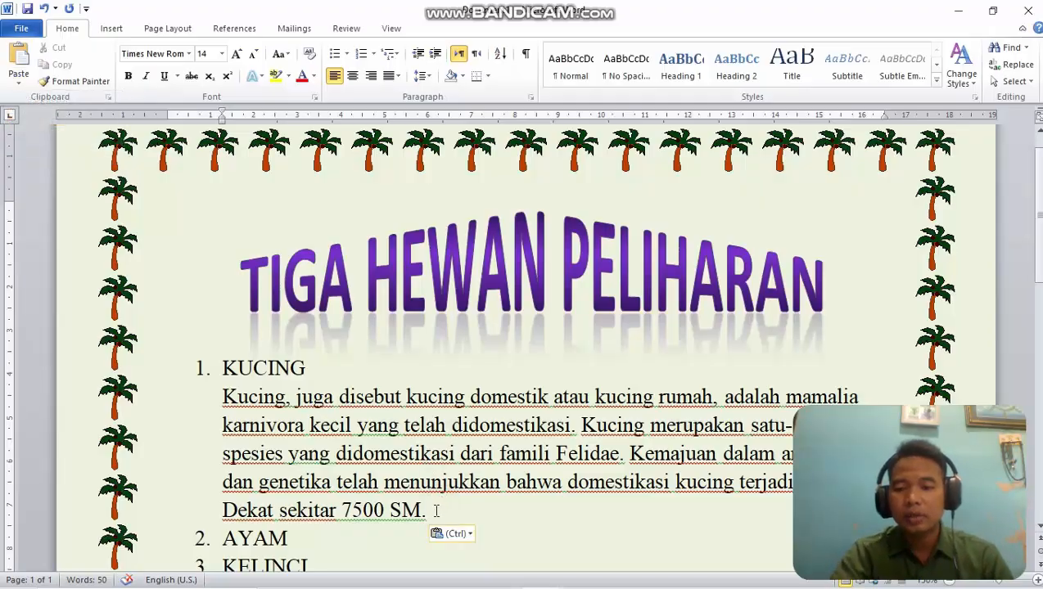
key(Return)
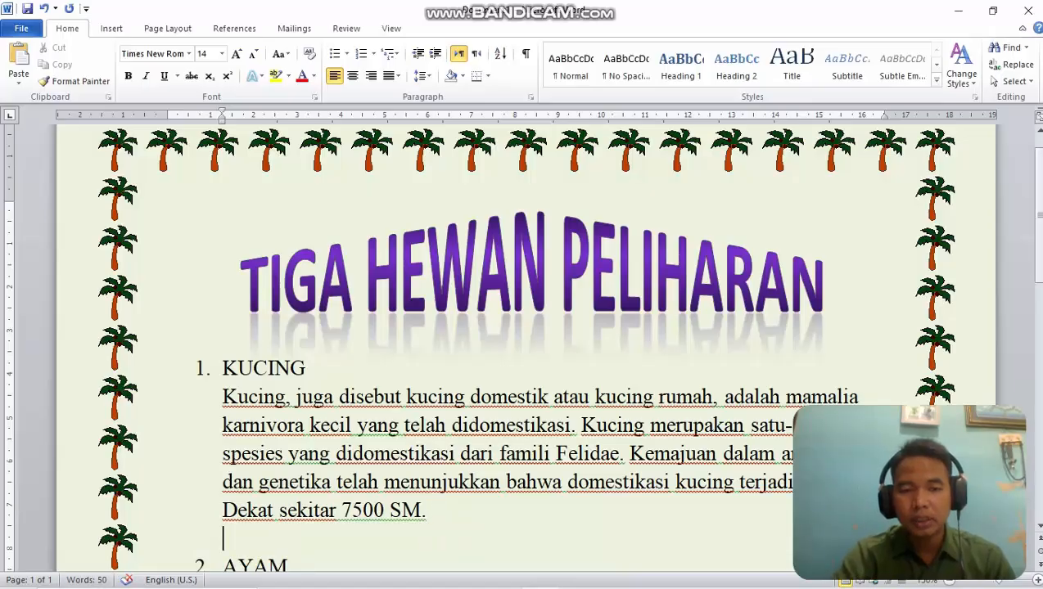
Justify the KUCING description paragraph.
scroll(270, 485, down, 2)
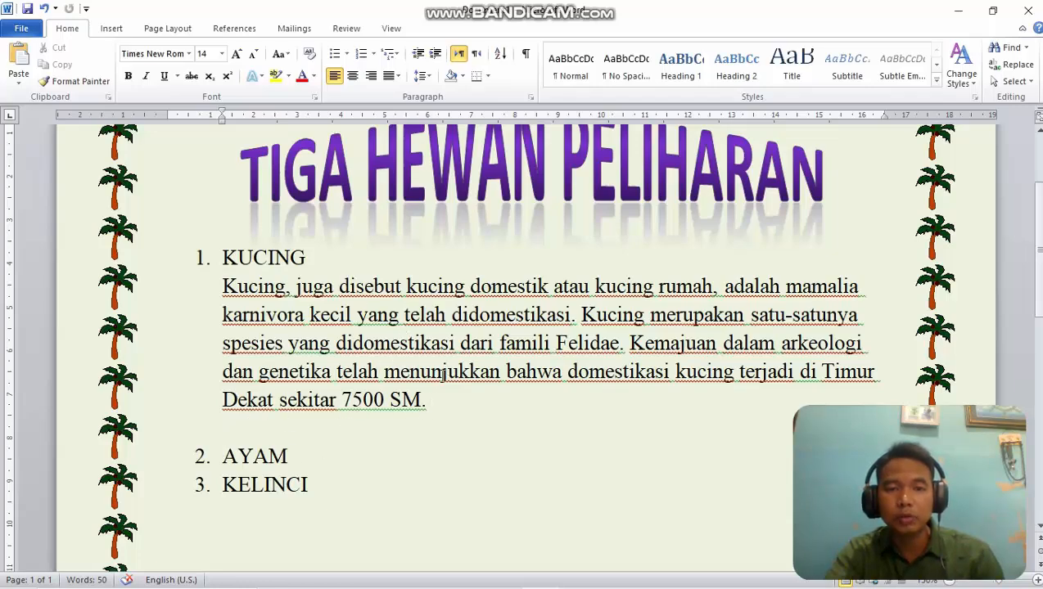
click(420, 399)
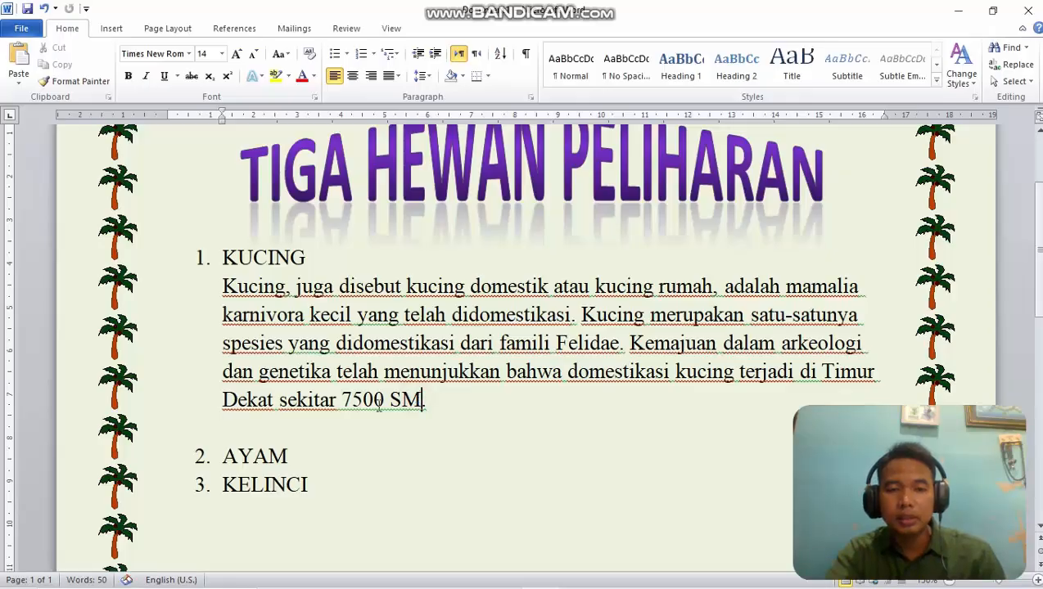
click(402, 292)
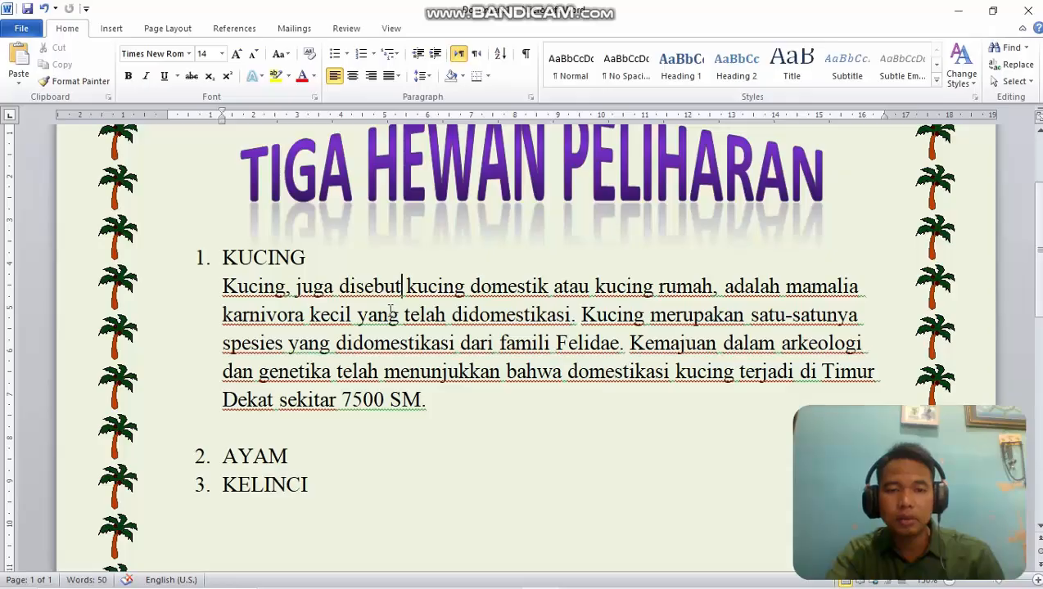
click(376, 371)
click(427, 400)
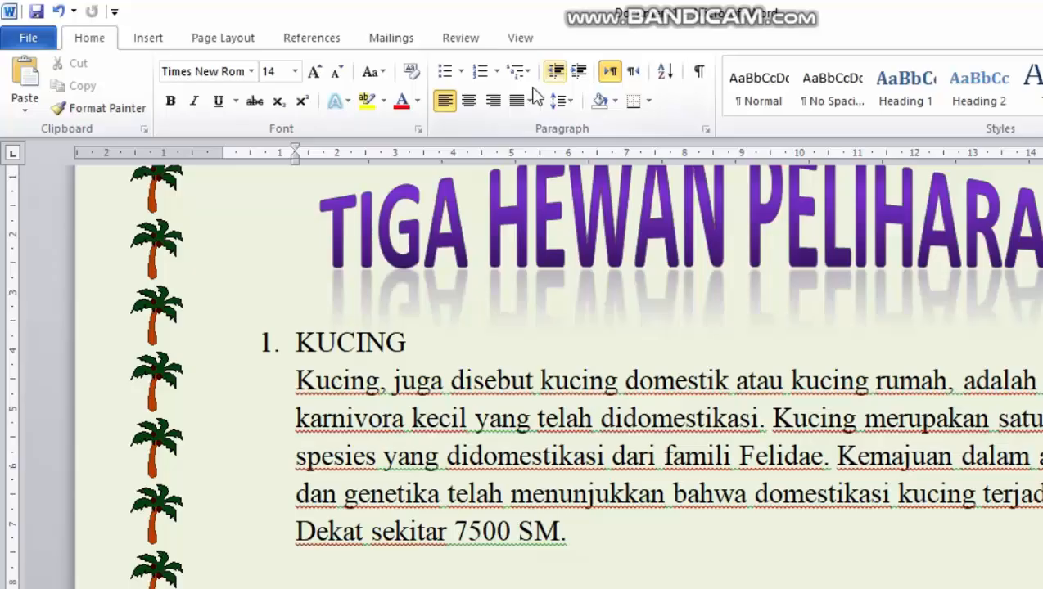
click(528, 99)
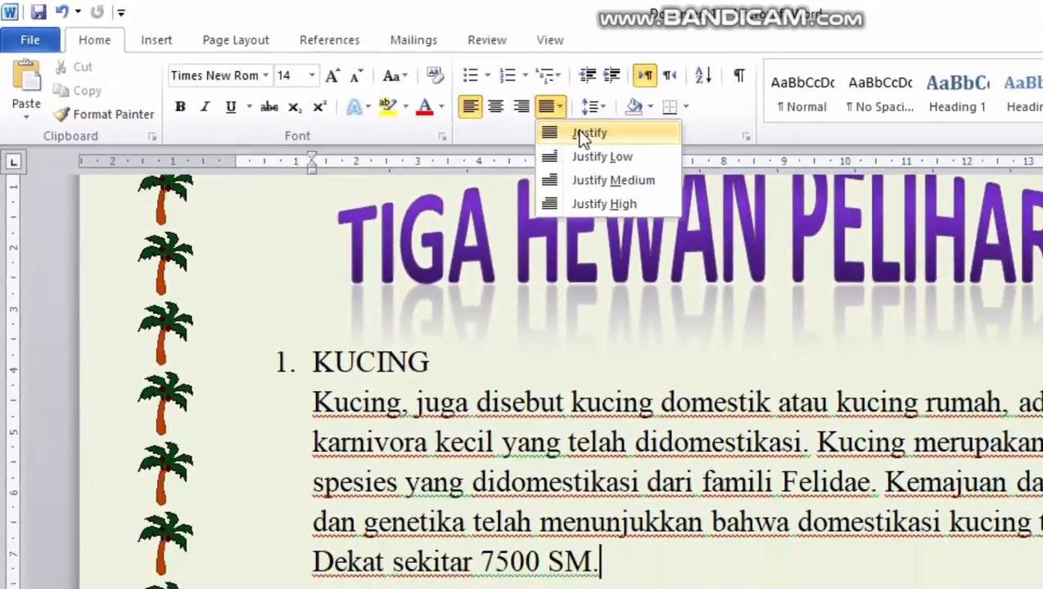
click(583, 134)
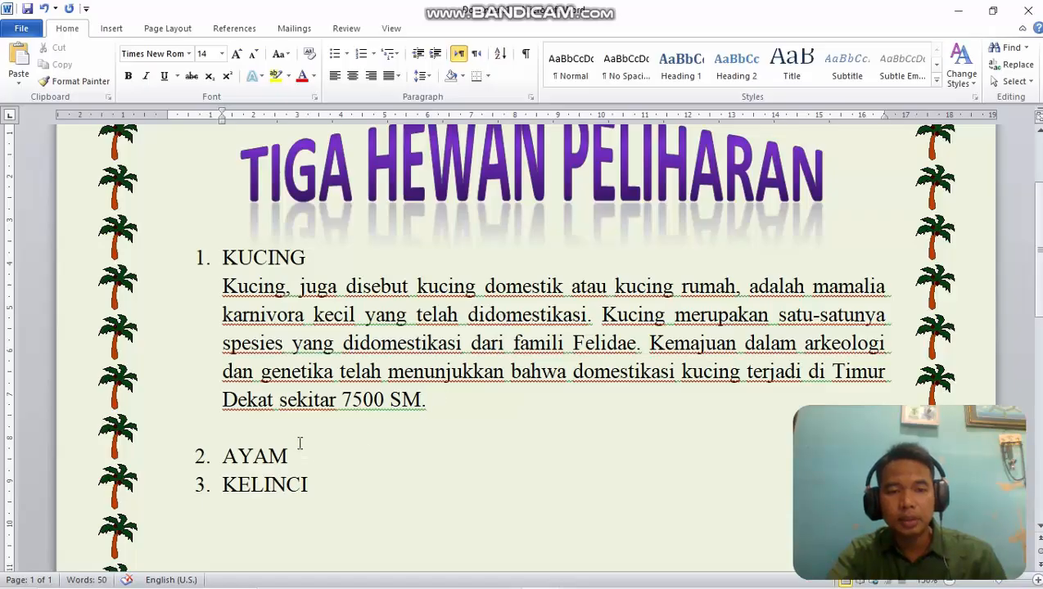
Insert a second empty line between the KUCING description and the AYAM item.
click(289, 426)
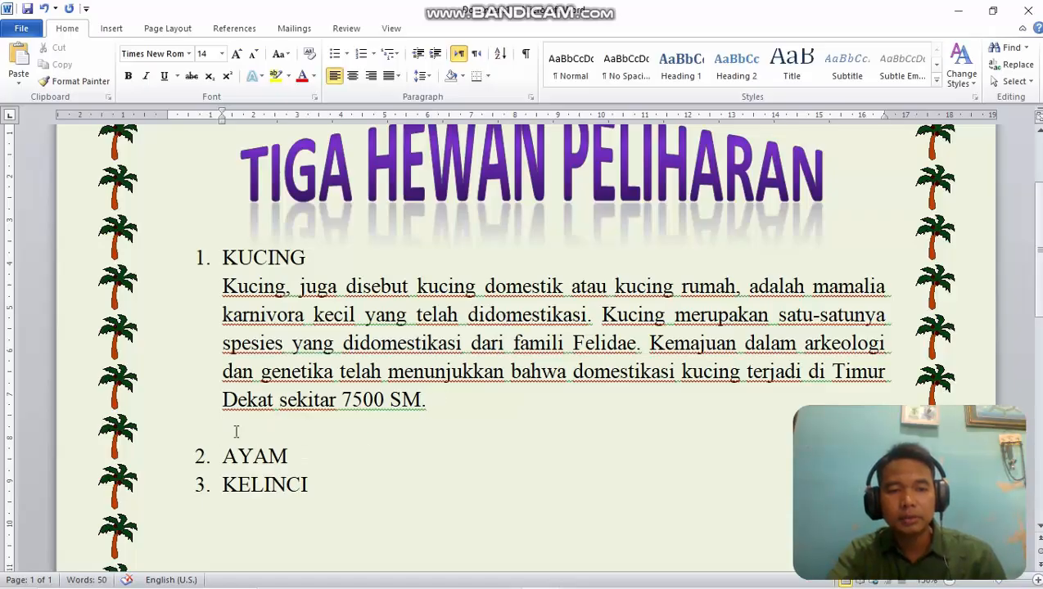
click(447, 400)
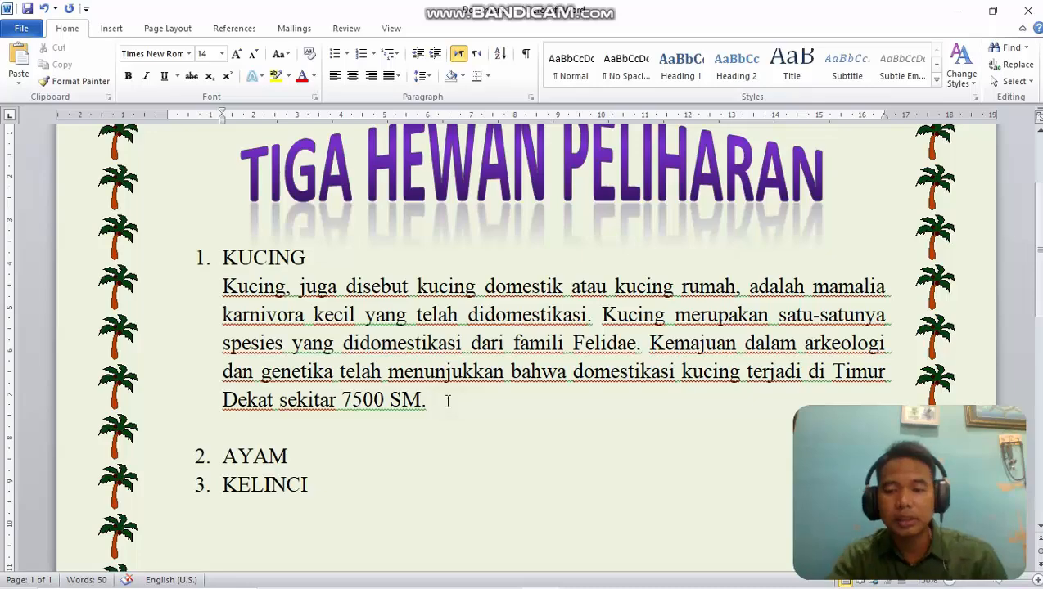
key(Return)
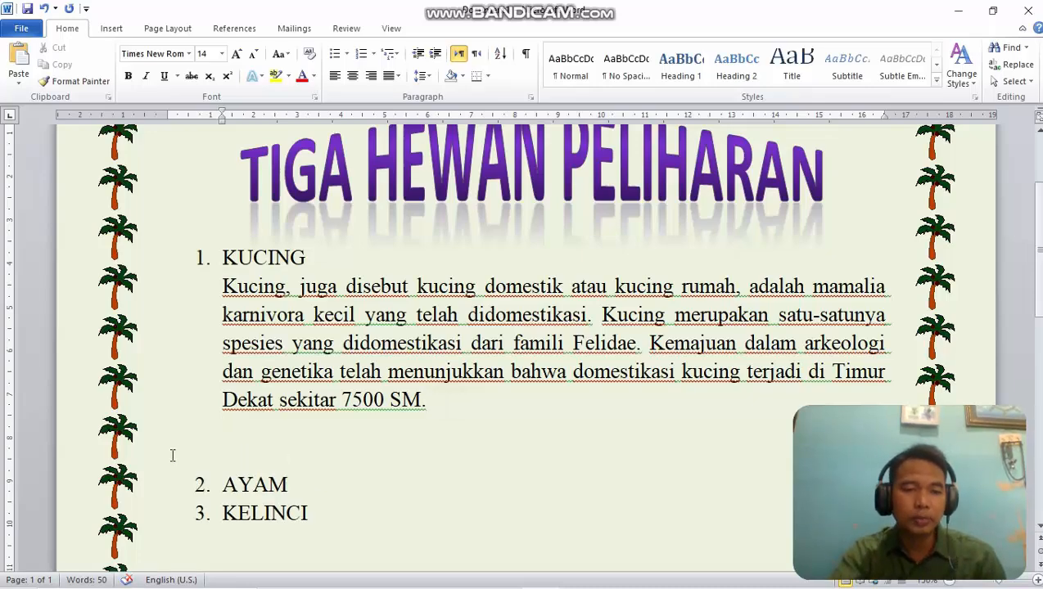
click(222, 456)
click(223, 435)
click(227, 446)
click(232, 435)
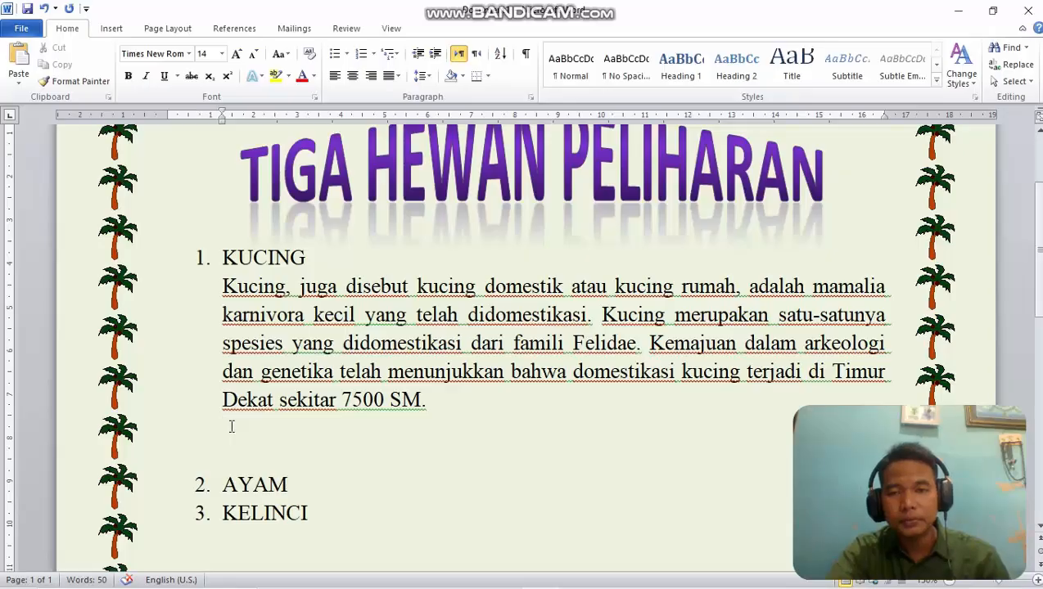
Minimize Word to return to Chrome and search Google for "kucing jpg".
click(964, 17)
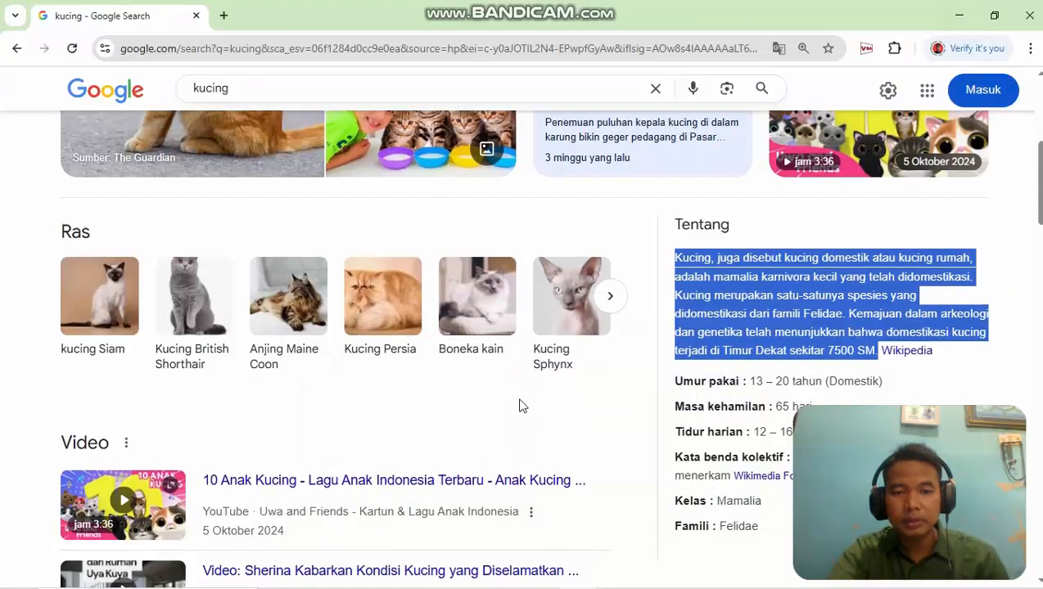
scroll(519, 406, up, 5)
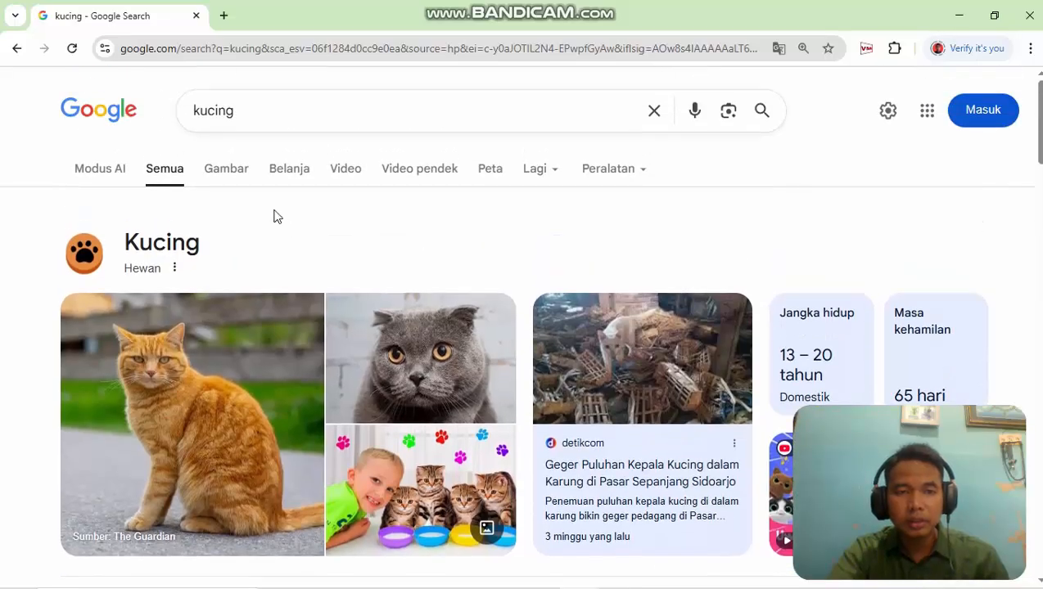
click(249, 112)
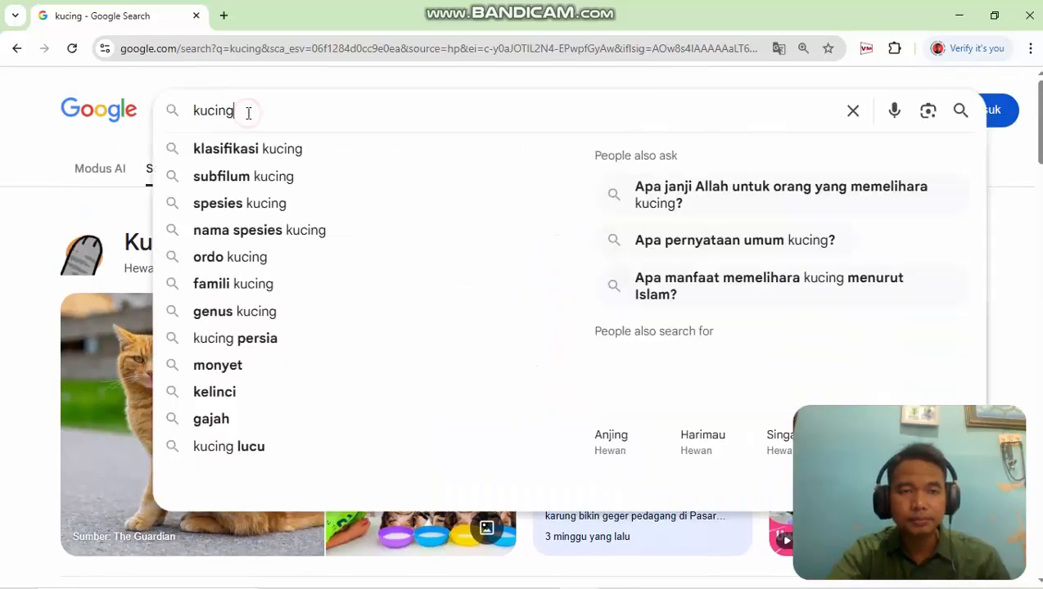
key(BackSpace)
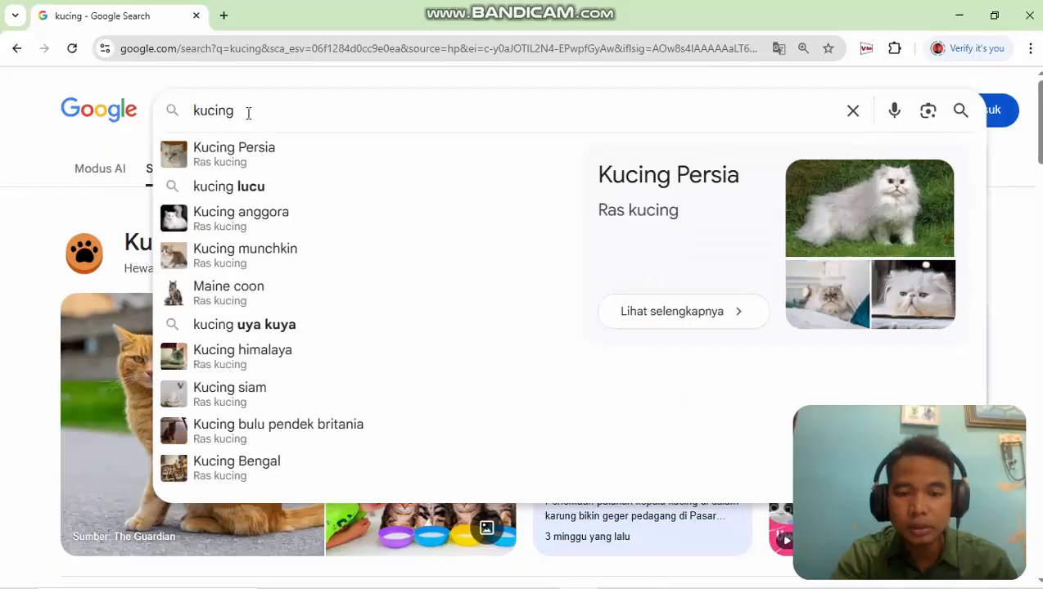
text(jpg)
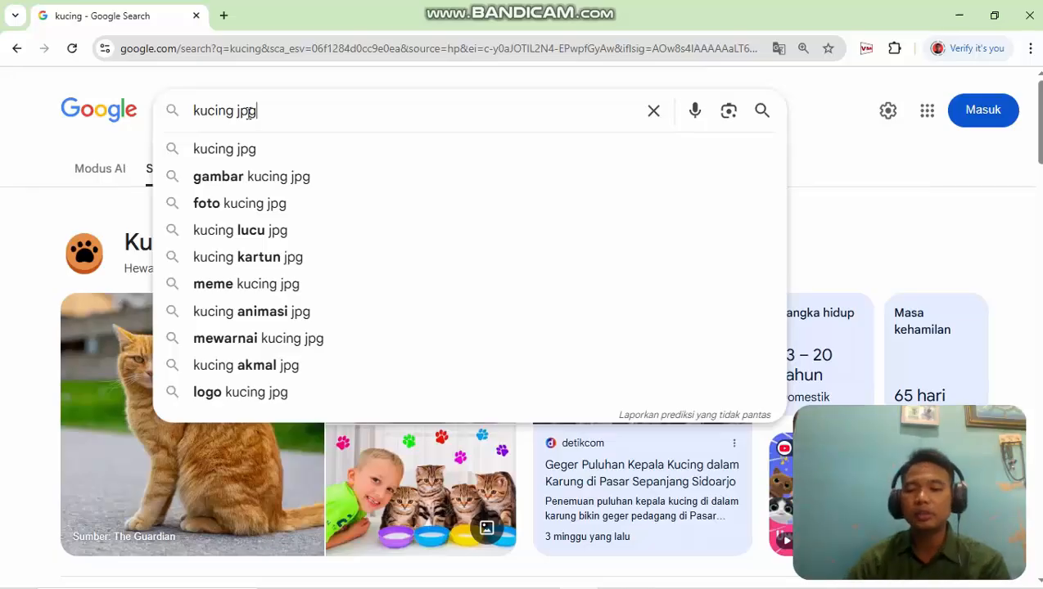
key(Return)
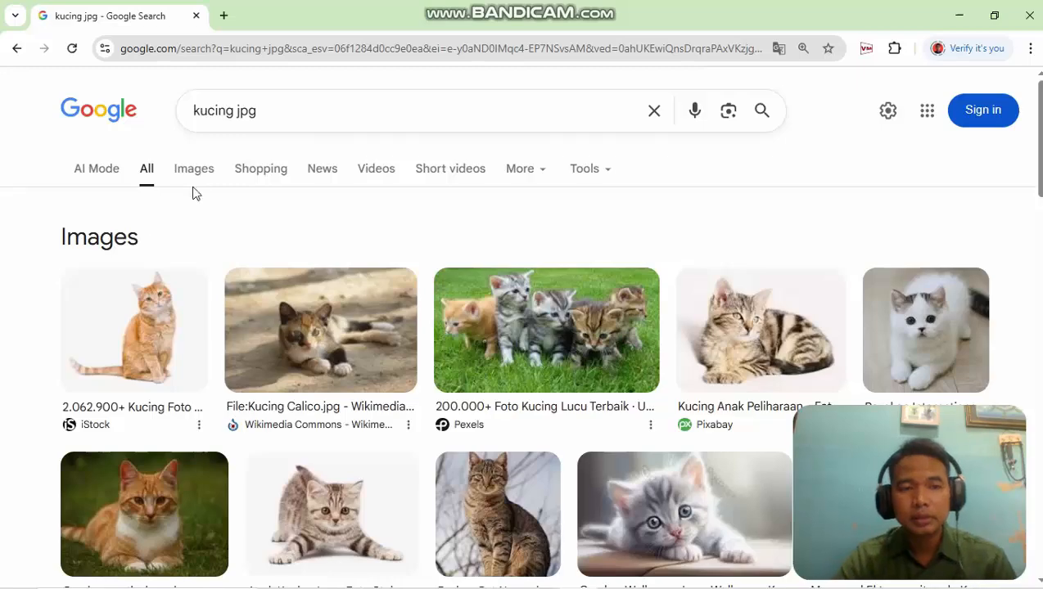
Show only the image results and copy the enlarged iStock picture of the striped kitten stretching its front legs.
click(186, 178)
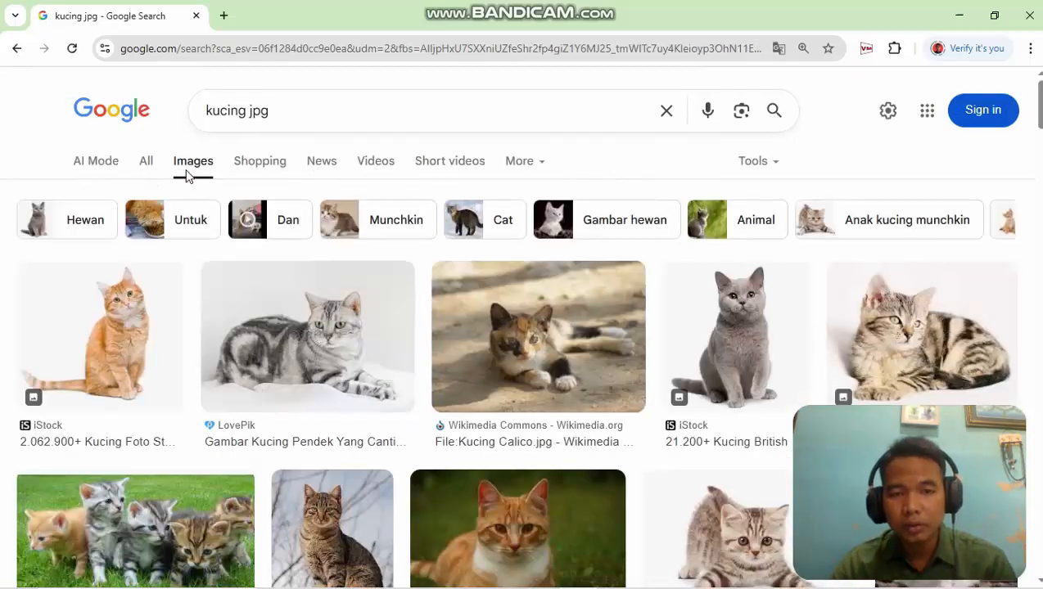
scroll(549, 366, down, 1)
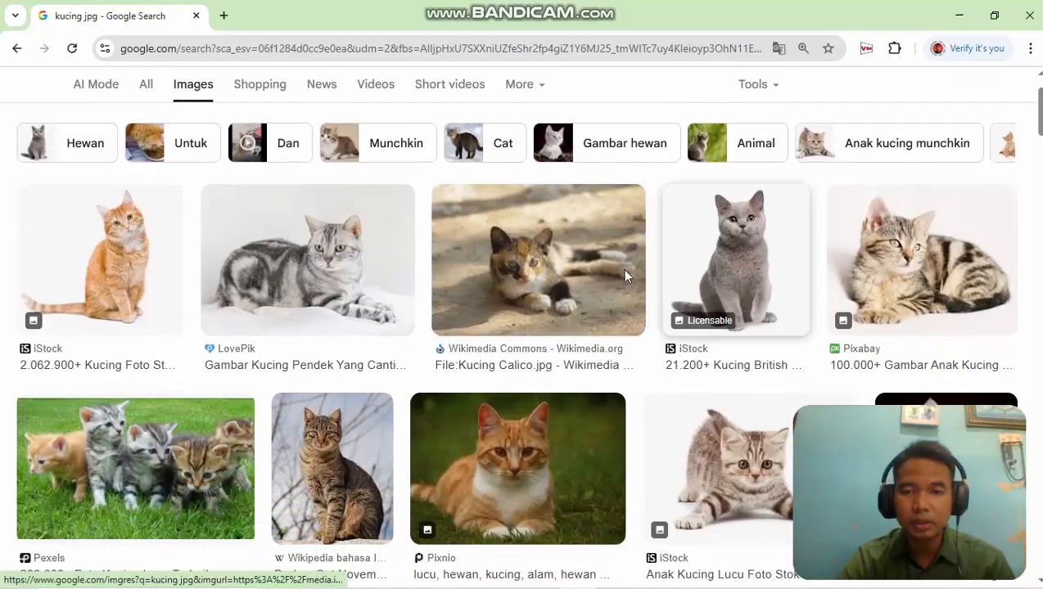
click(739, 473)
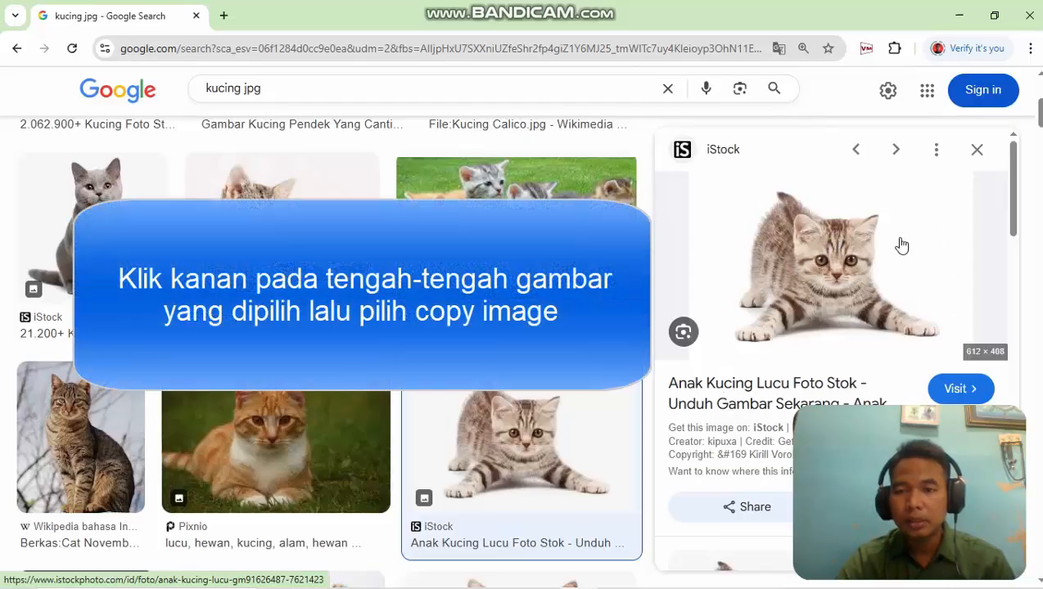
right_click(820, 238)
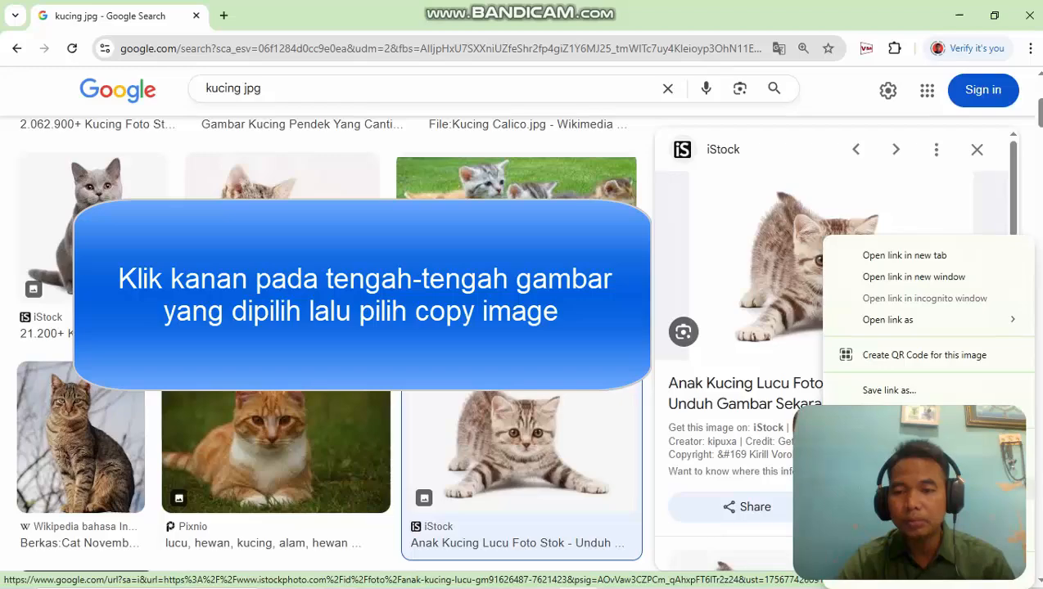
click(900, 488)
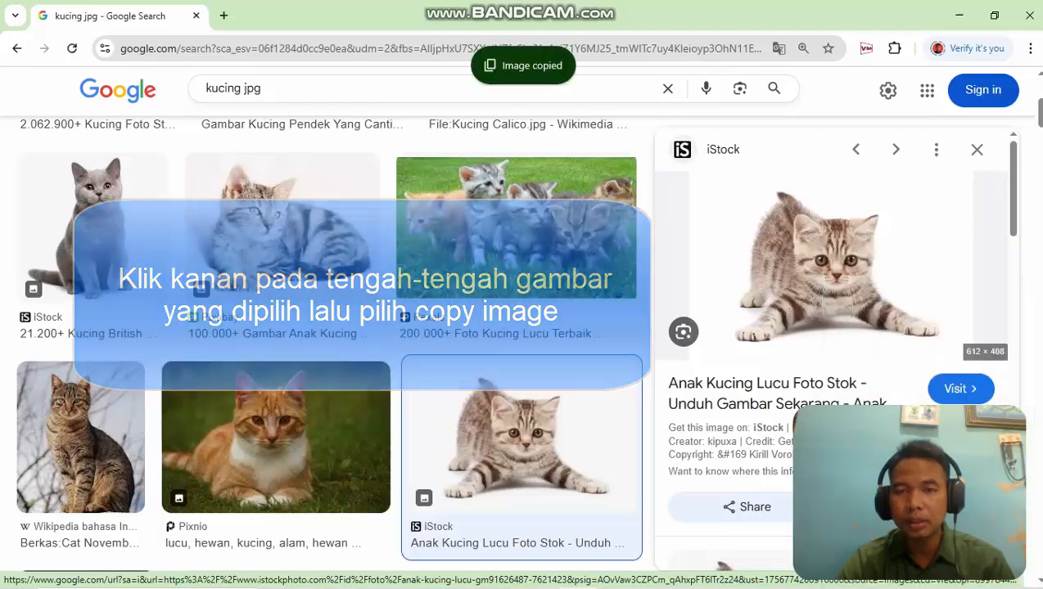
Switch to Word and paste the copied kitten picture on the empty line directly below the KUCING description.
mouse_move(613, 586)
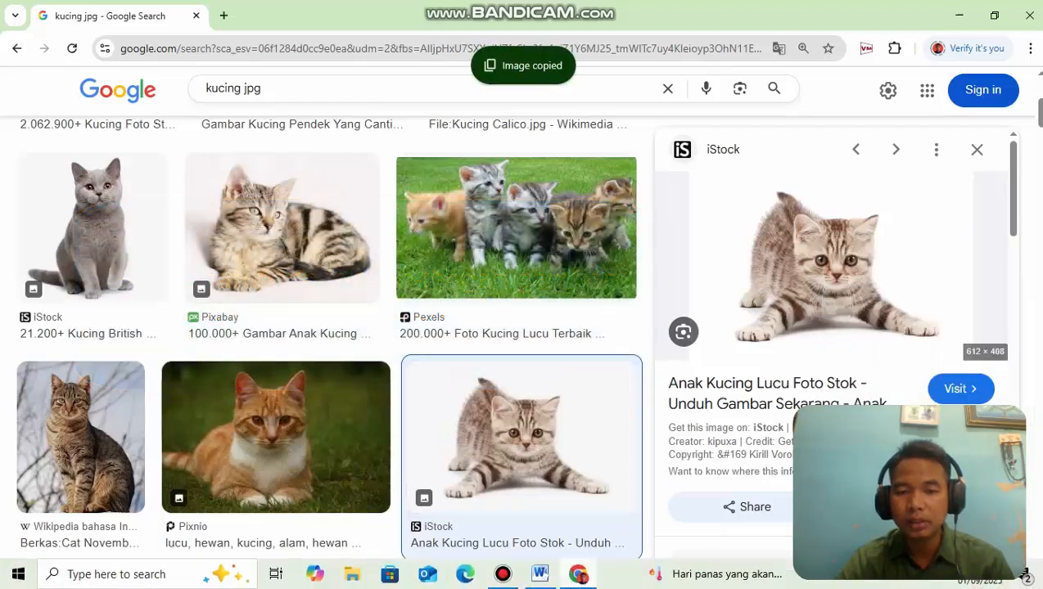
click(539, 575)
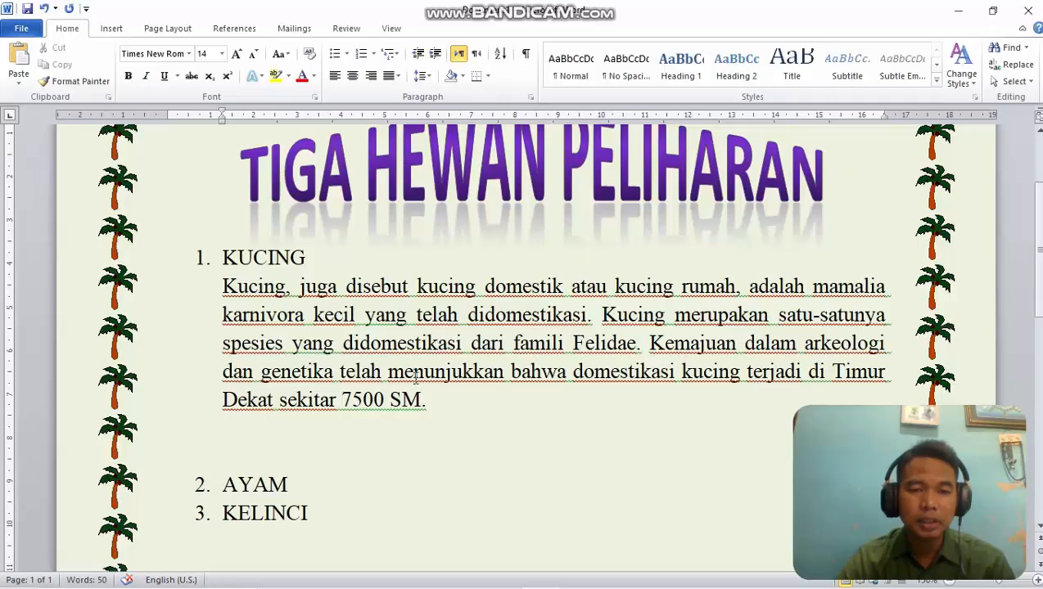
click(430, 402)
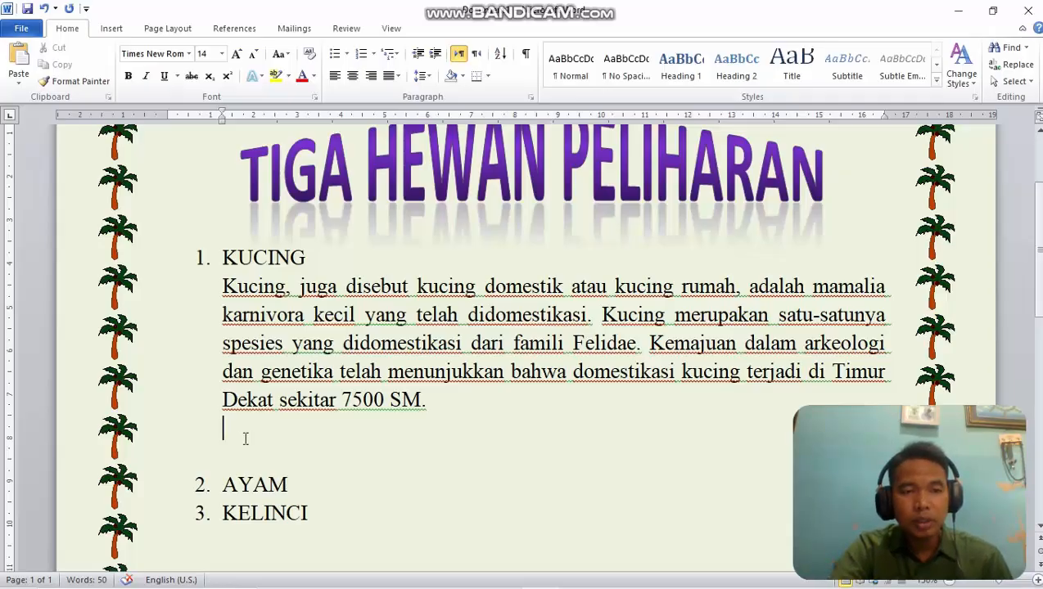
click(19, 55)
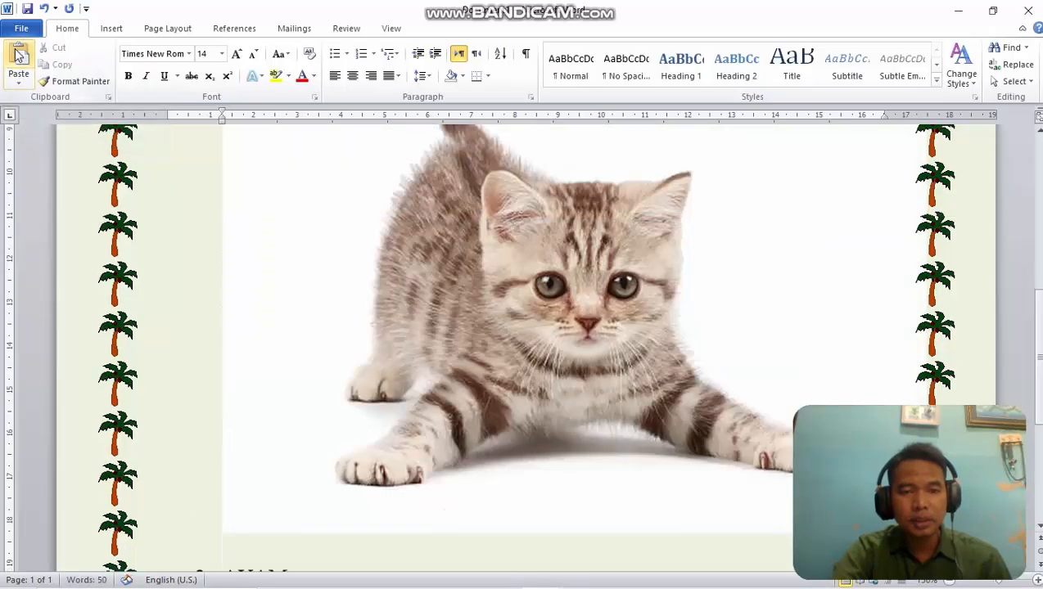
scroll(594, 318, up, 4)
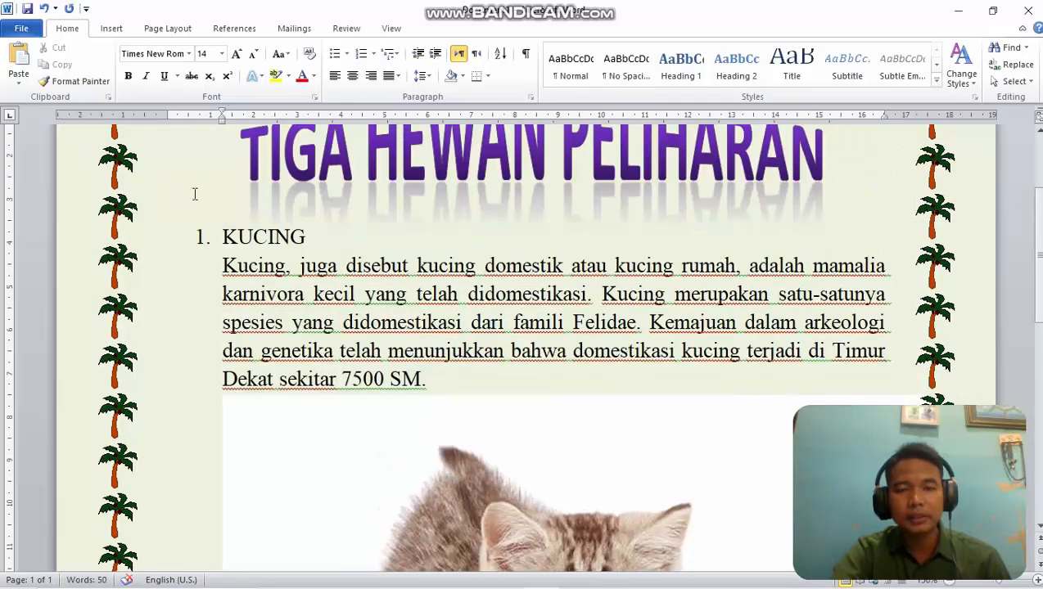
scroll(395, 354, down, 5)
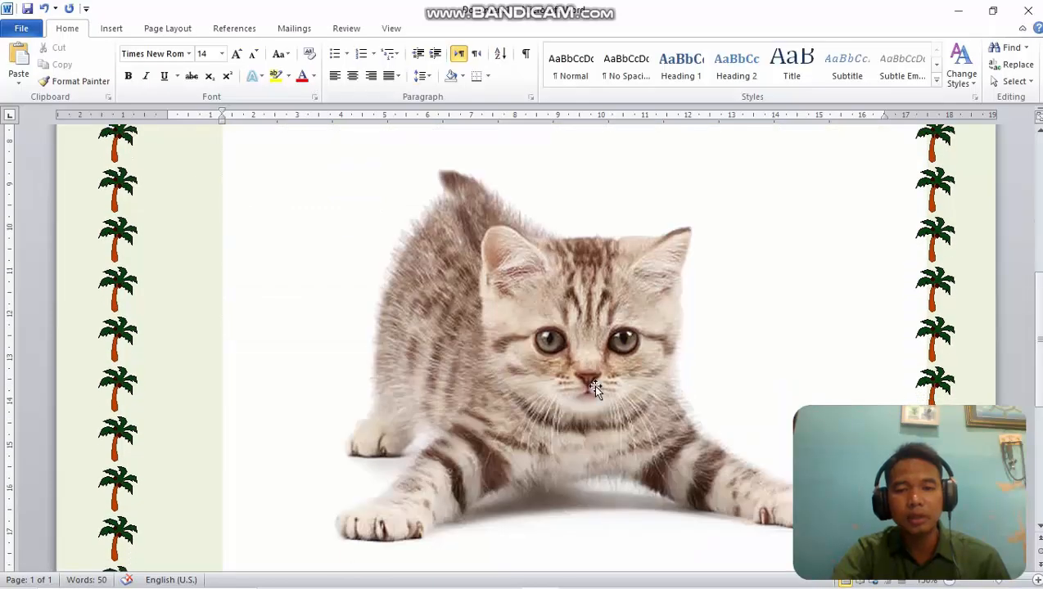
scroll(594, 387, up, 3)
scroll(638, 348, down, 4)
Shrink the kitten picture proportionally from its corners to less than half of its pasted width.
click(640, 348)
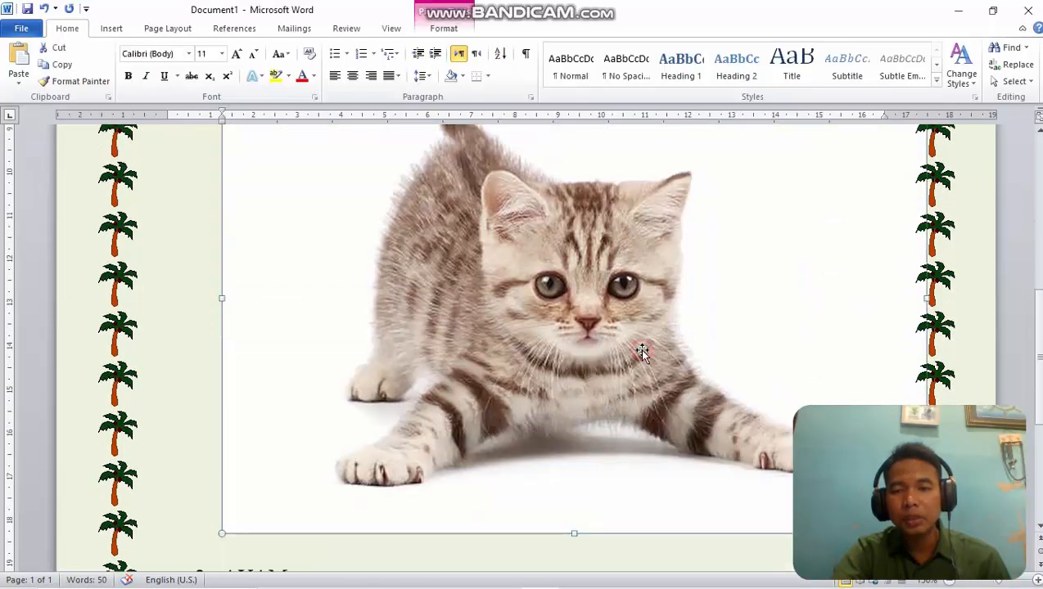
scroll(642, 352, up, 2)
scroll(643, 351, down, 1)
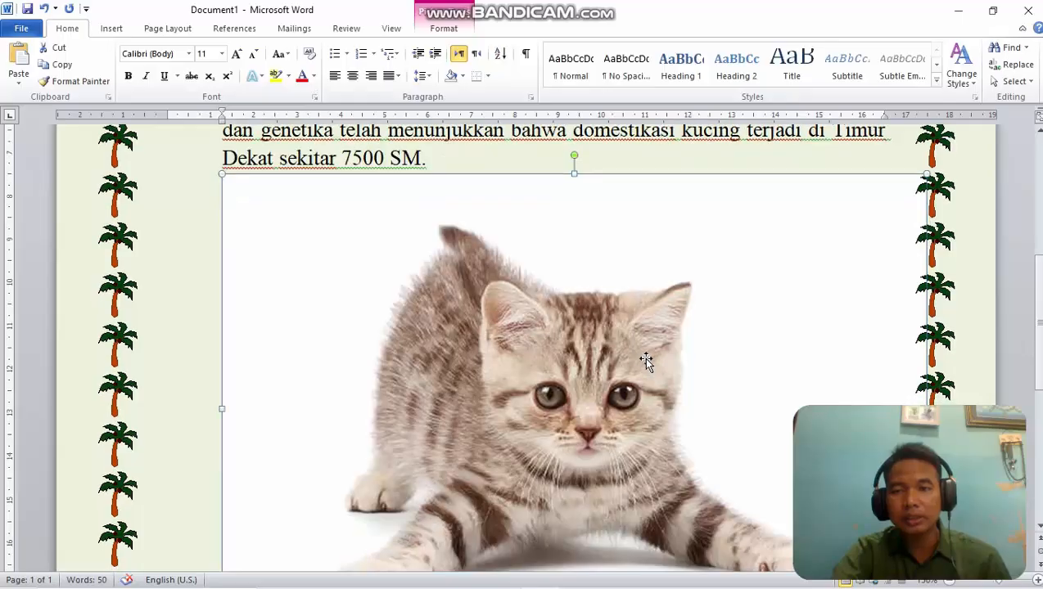
scroll(557, 485, down, 3)
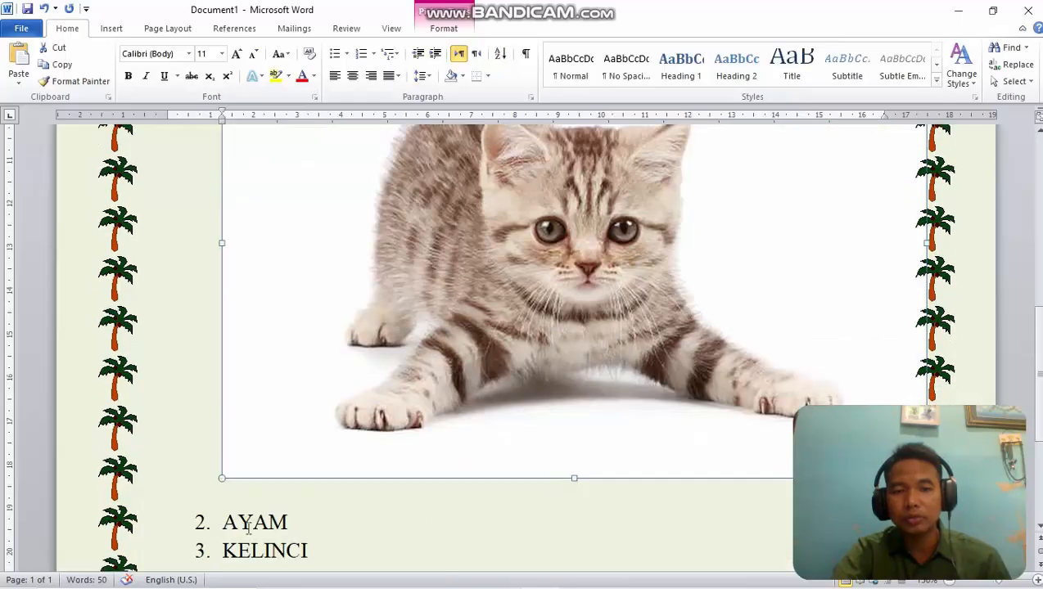
drag(927, 478, 800, 395)
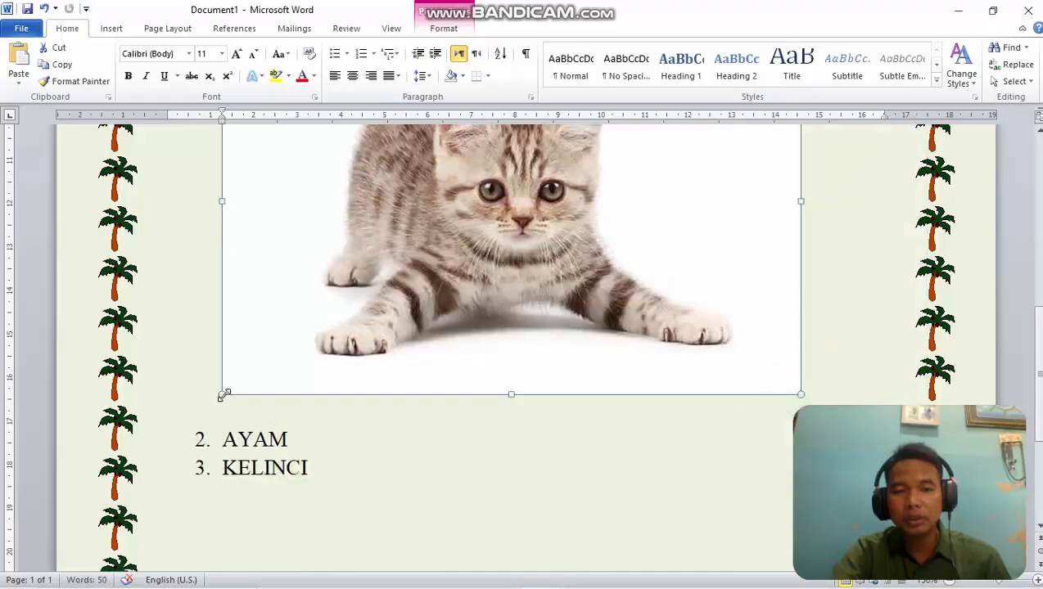
drag(220, 395, 383, 291)
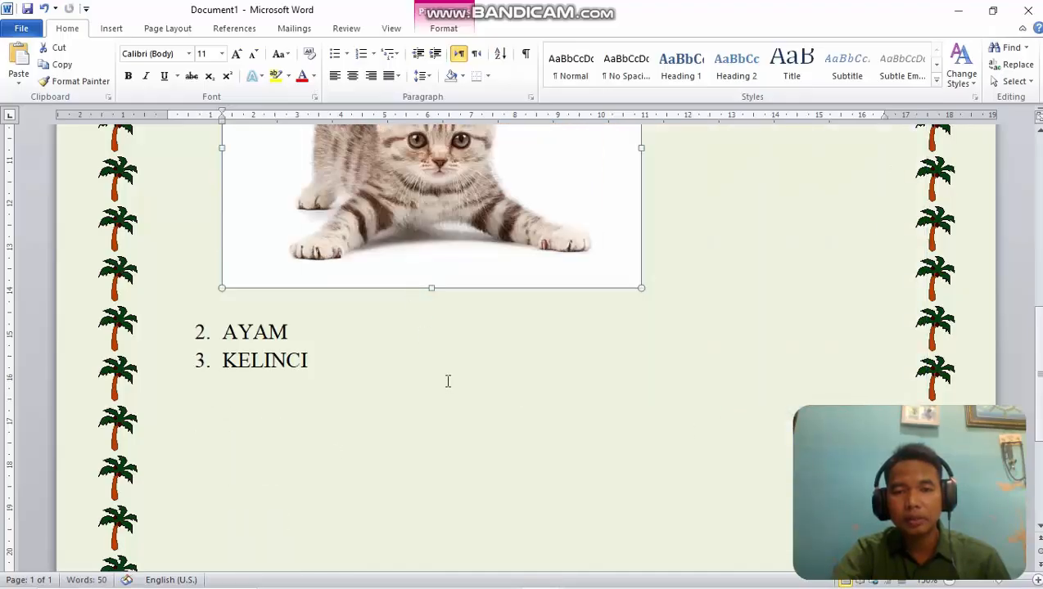
scroll(513, 335, up, 4)
drag(641, 509, 544, 444)
Try narrowing the kitten picture from its side, undo that, and shrink it proportionally to about 6.6 cm wide and 4.4 cm high.
drag(539, 336, 407, 337)
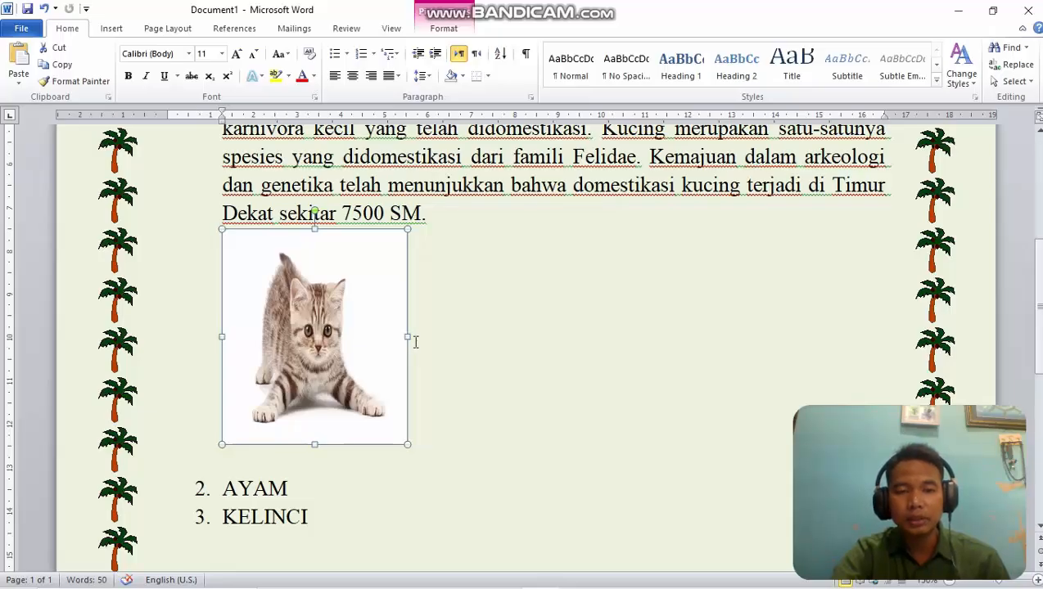
click(44, 9)
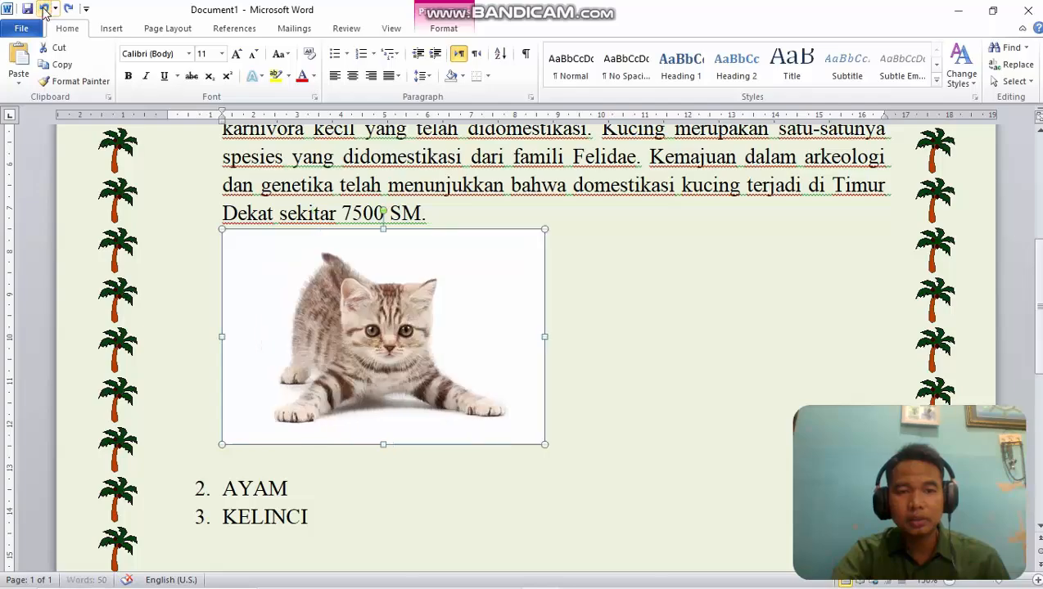
drag(546, 444, 508, 421)
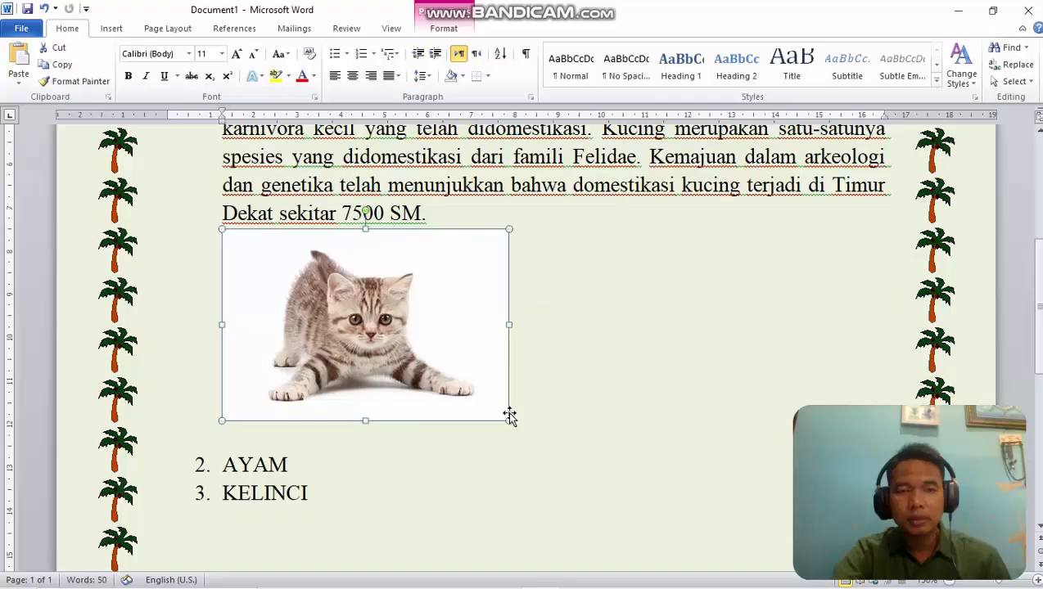
click(595, 354)
scroll(596, 354, up, 4)
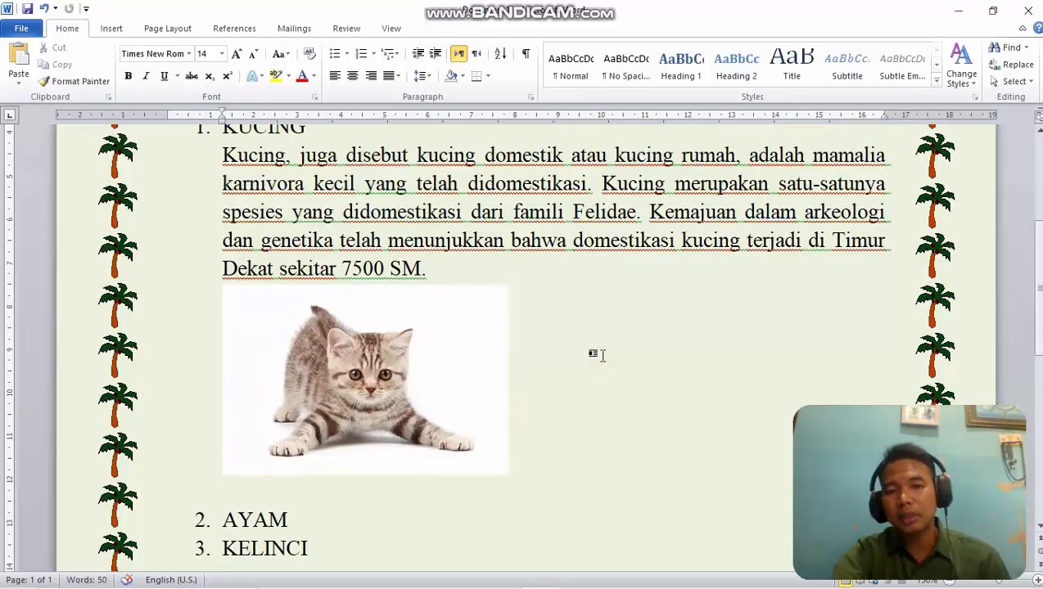
scroll(602, 334, down, 2)
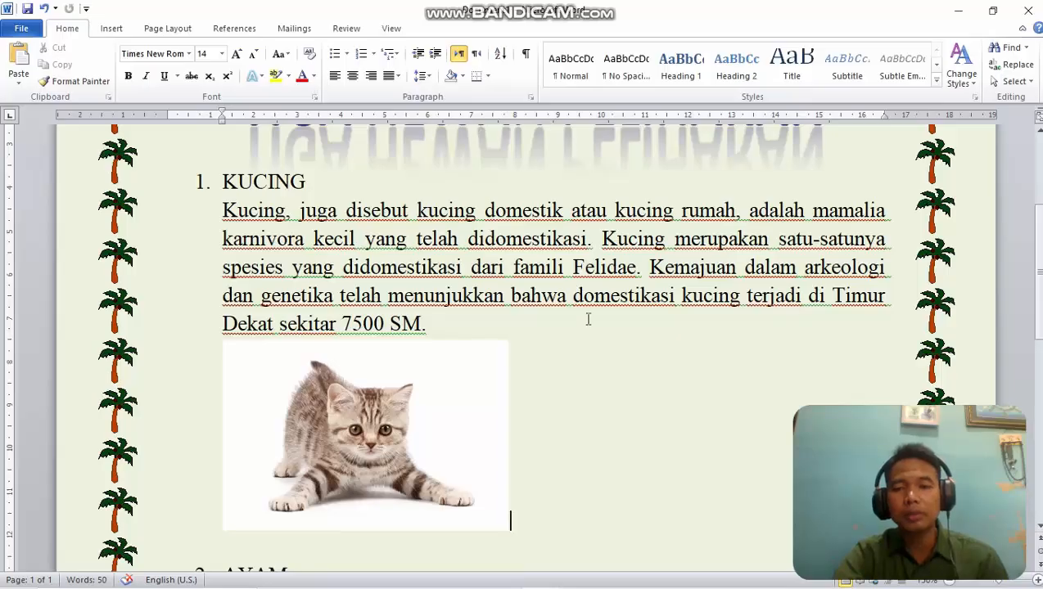
Set the kitten picture's text wrapping to Square and move it to the right side of the KUCING description.
click(385, 391)
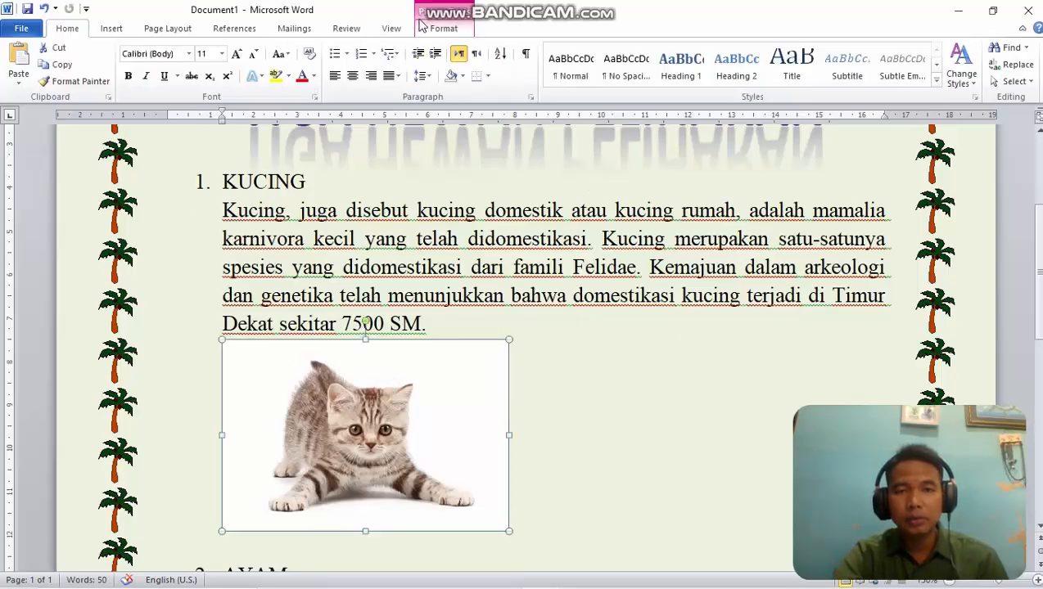
click(443, 27)
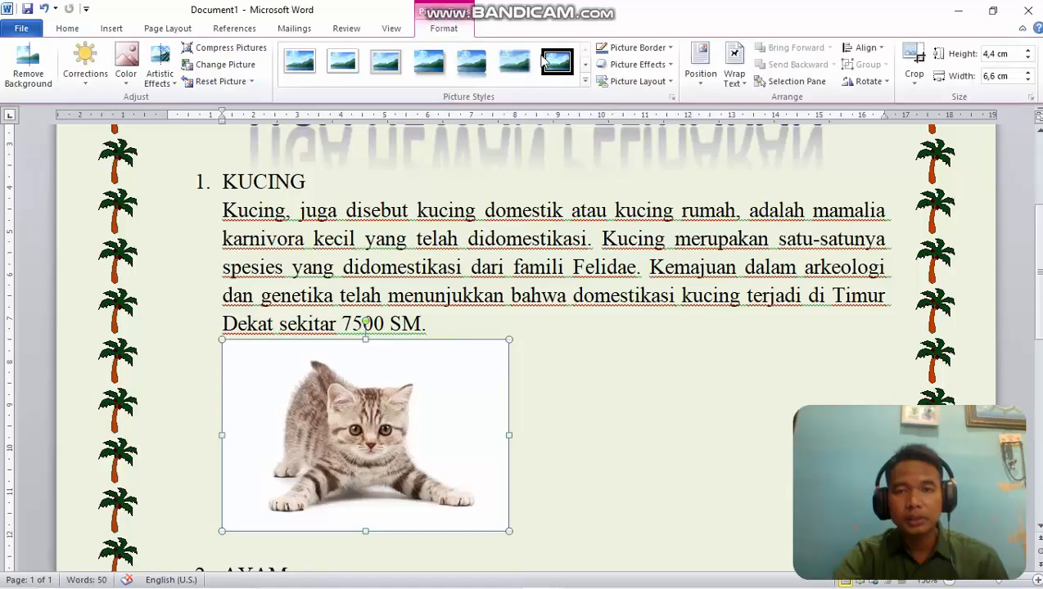
click(733, 73)
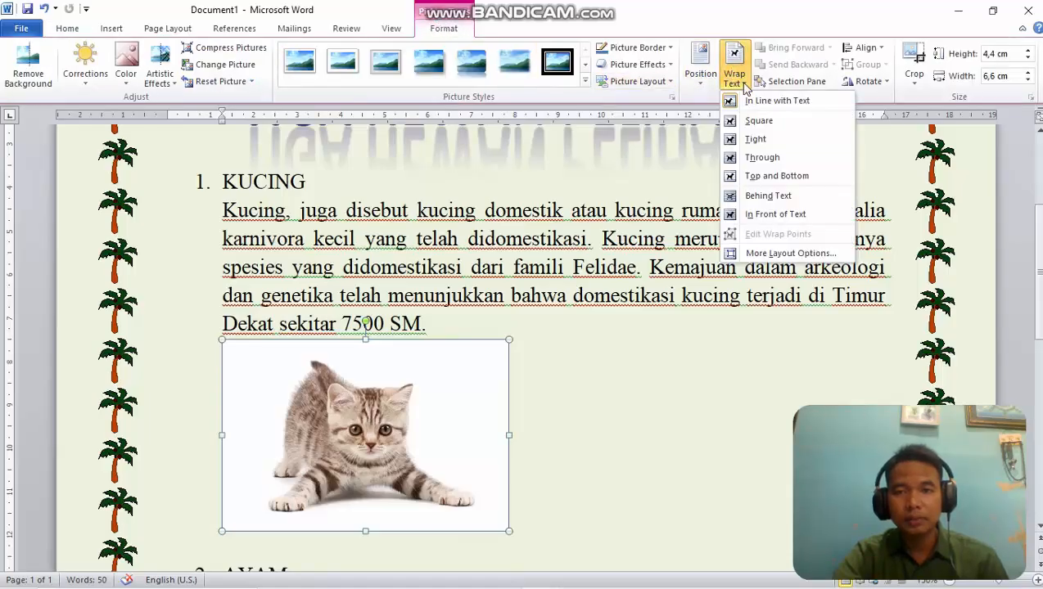
click(759, 122)
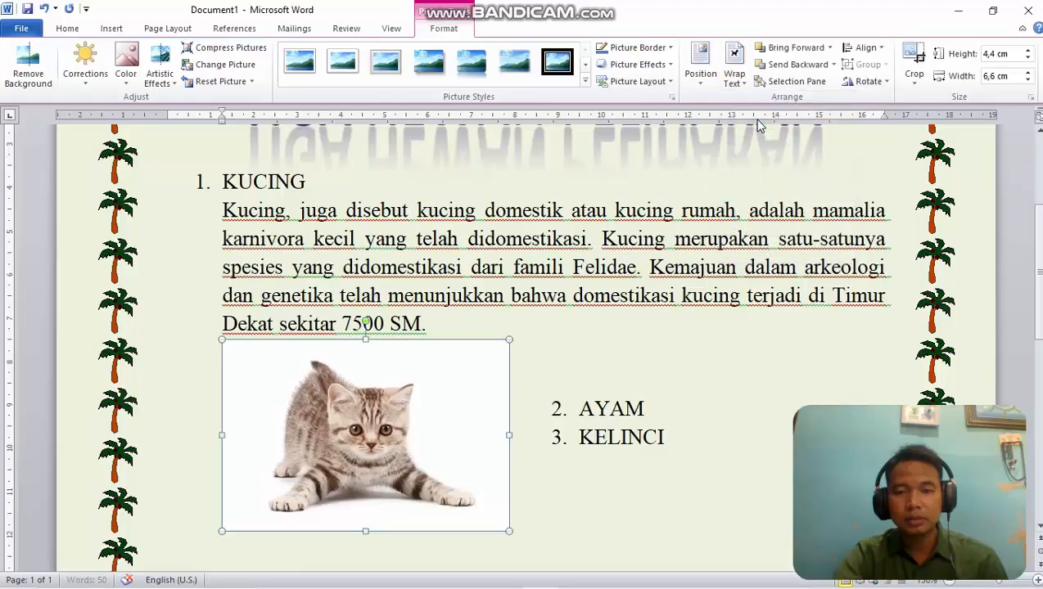
drag(423, 450, 740, 342)
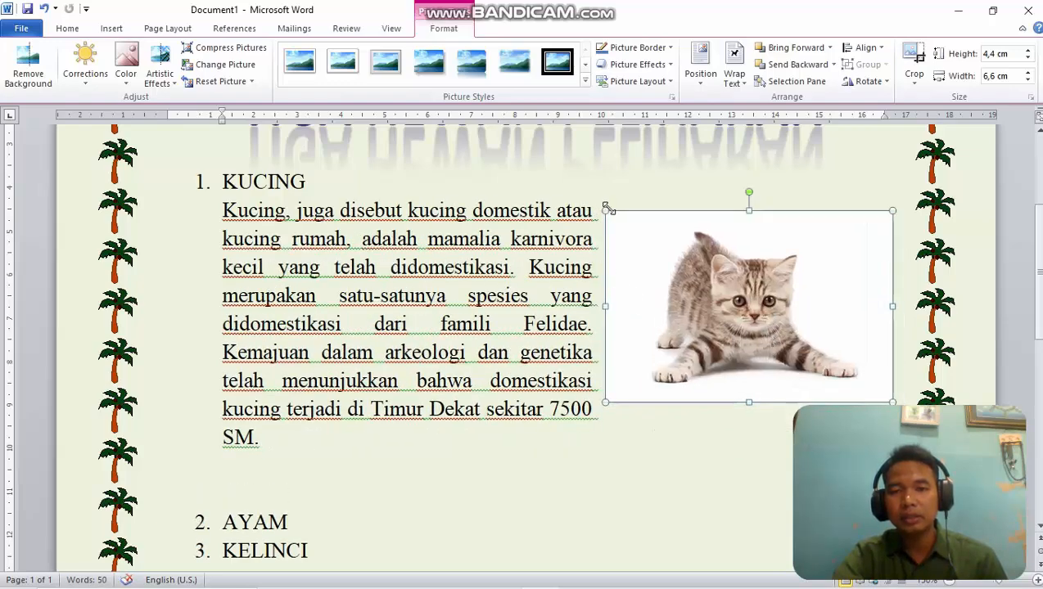
Shrink the kitten picture to about 5.32 × 3.55 cm and place it against the right margin beside the KUCING description.
drag(604, 211, 660, 245)
drag(731, 272, 691, 262)
drag(698, 269, 761, 245)
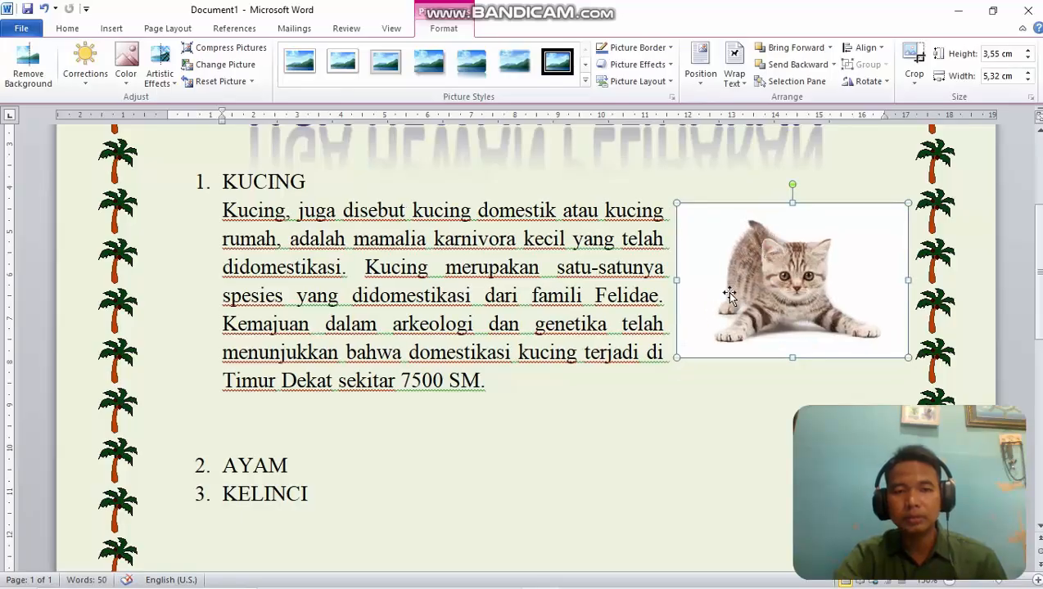
scroll(681, 326, up, 2)
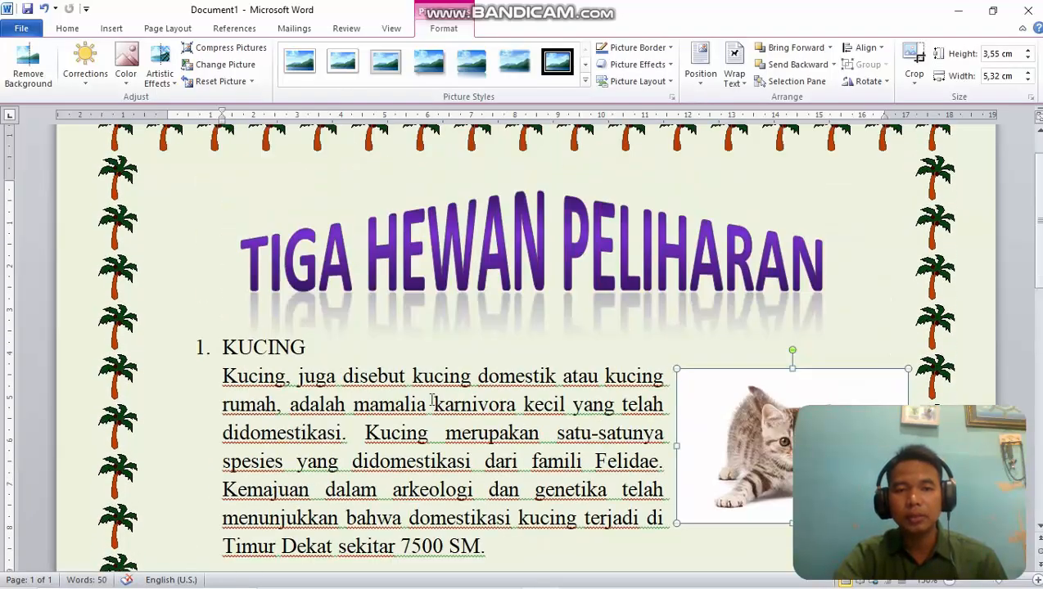
scroll(432, 401, down, 3)
click(297, 411)
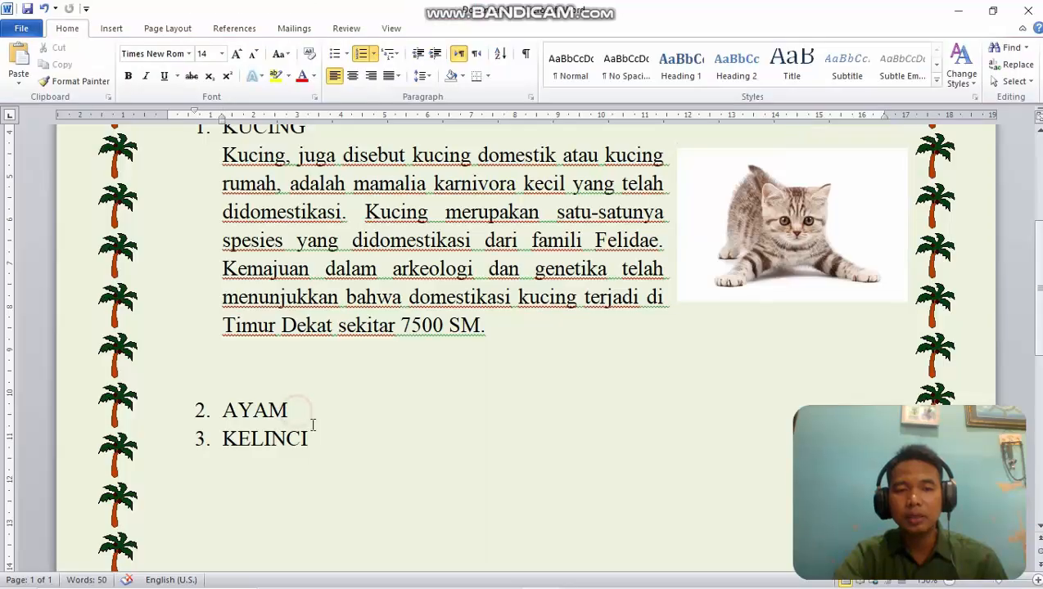
click(323, 440)
scroll(360, 449, up, 2)
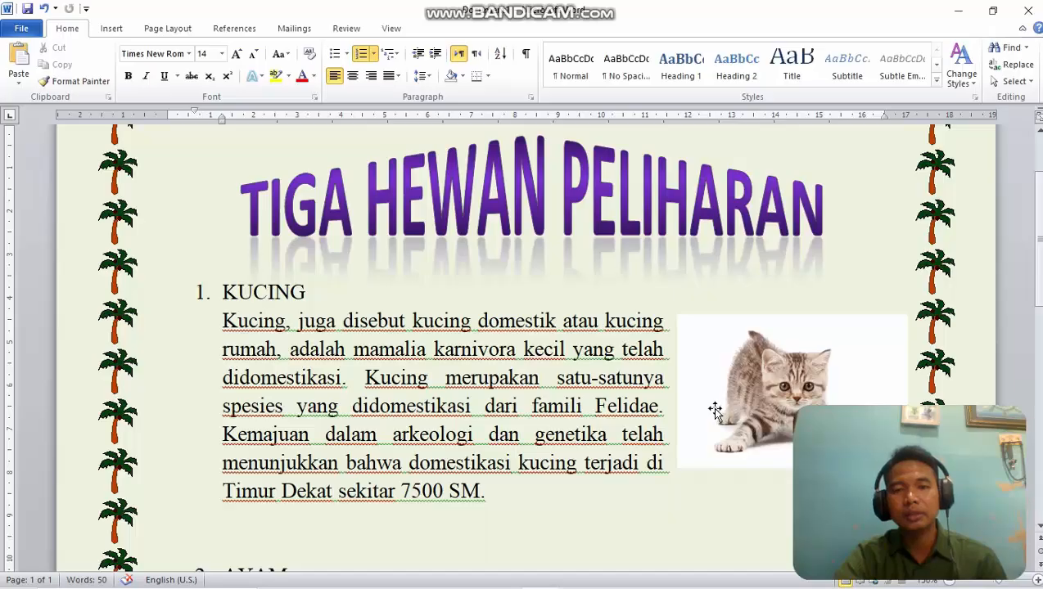
scroll(714, 410, down, 4)
End the numbered list after the KELINCI item and add several empty lines below it.
click(274, 393)
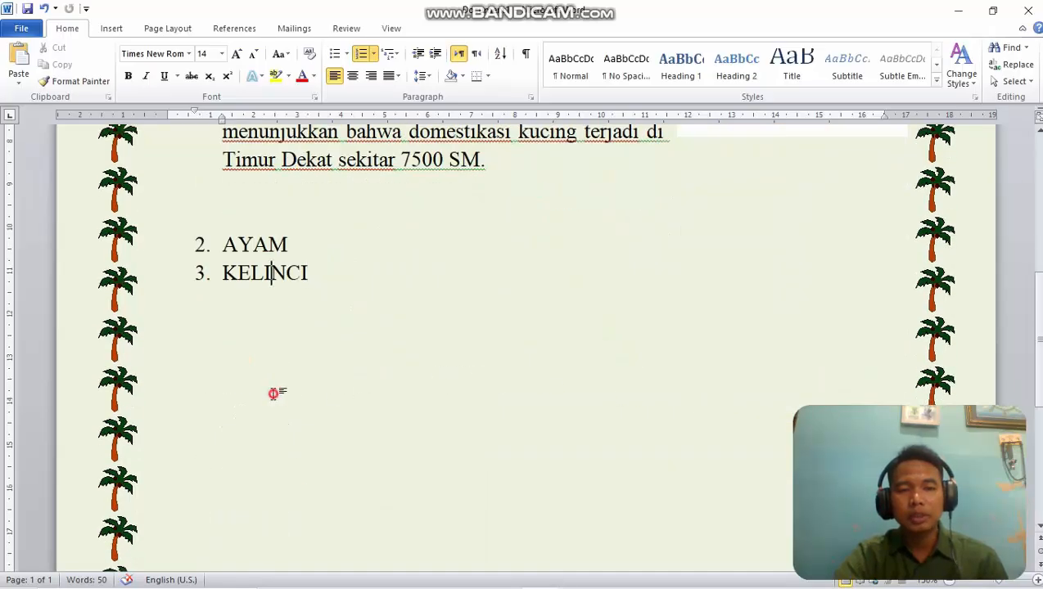
click(340, 260)
click(369, 288)
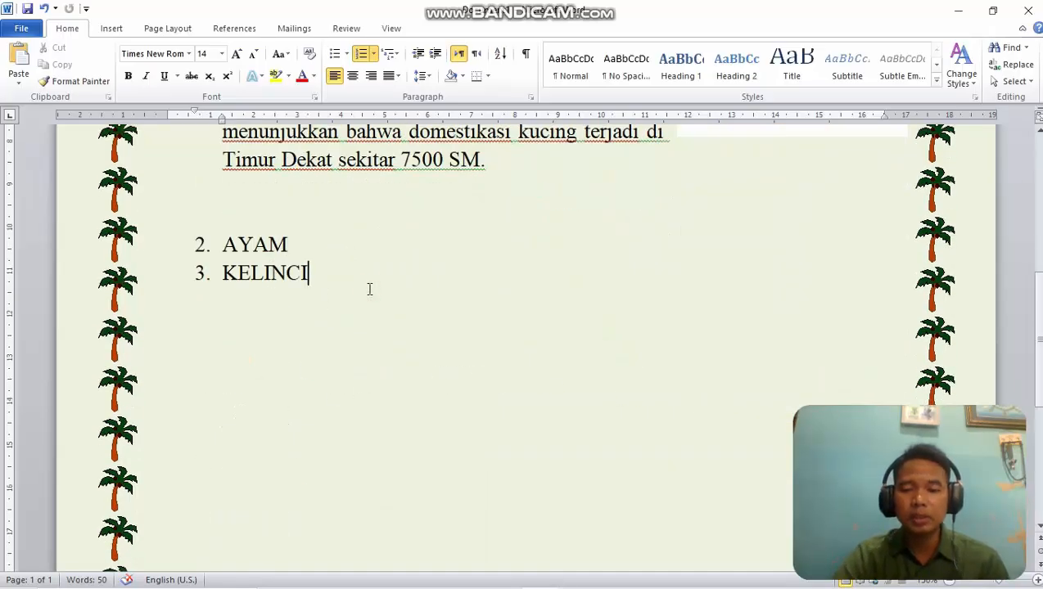
key(Return)
key(Return)
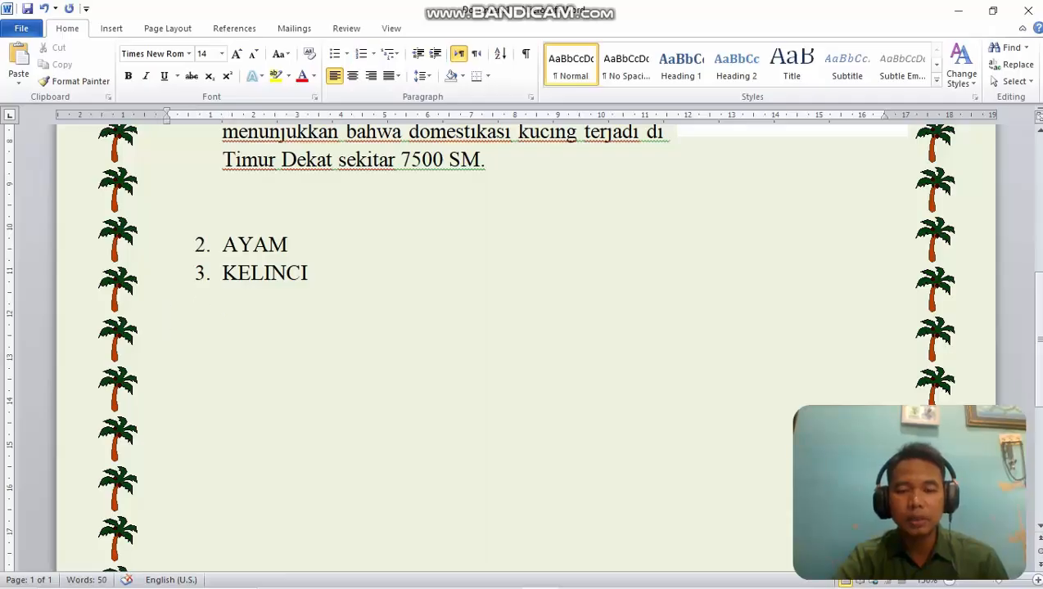
key(Return)
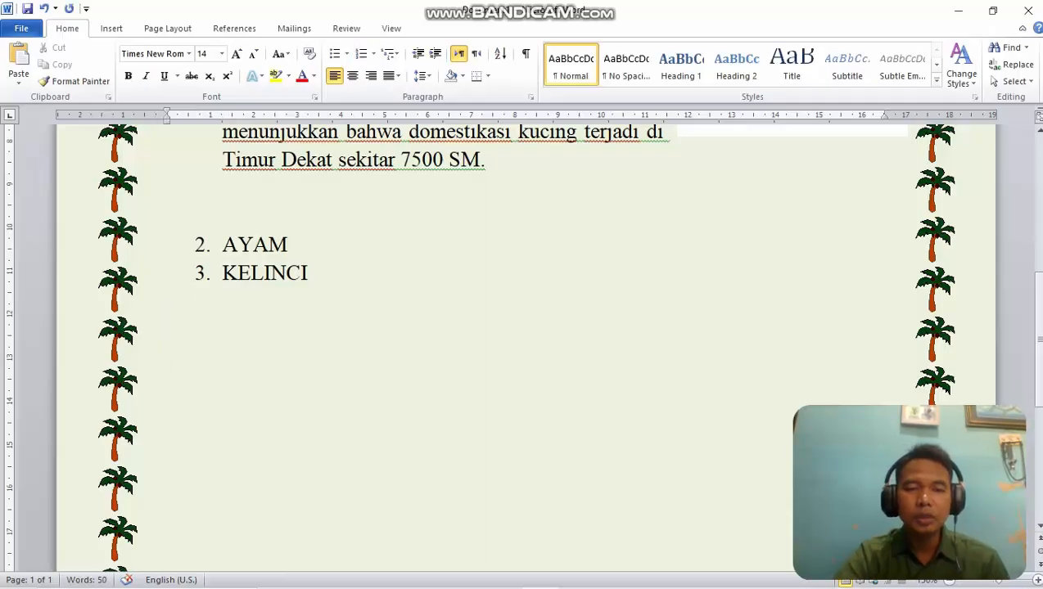
key(Return)
key(Return)
key(Return)
key(Return)
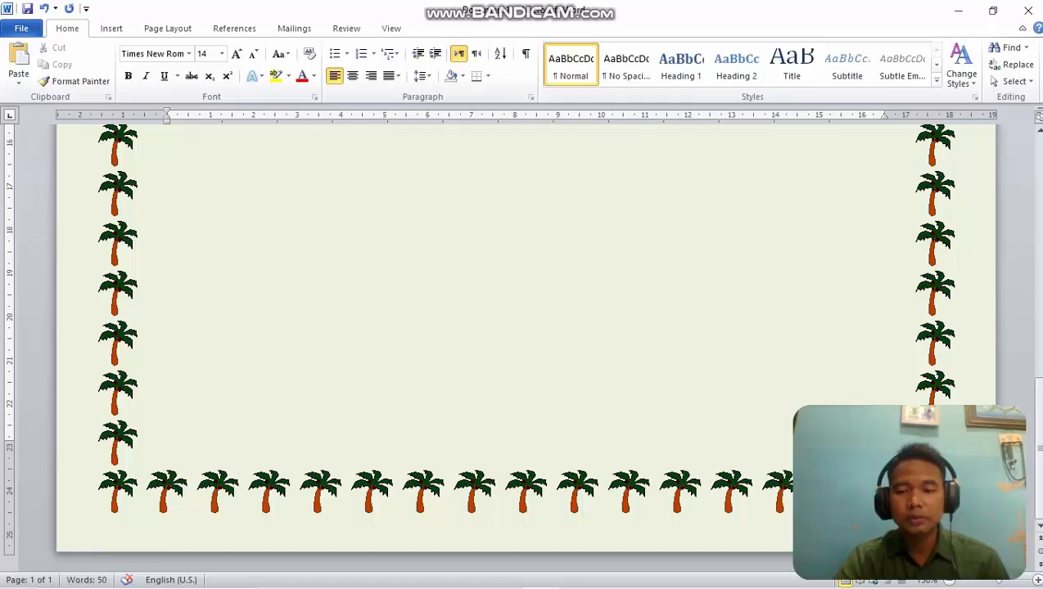
Insert a page break after the empty lines to start a second page, and return to the empty line below KELINCI.
scroll(523, 343, up, 2)
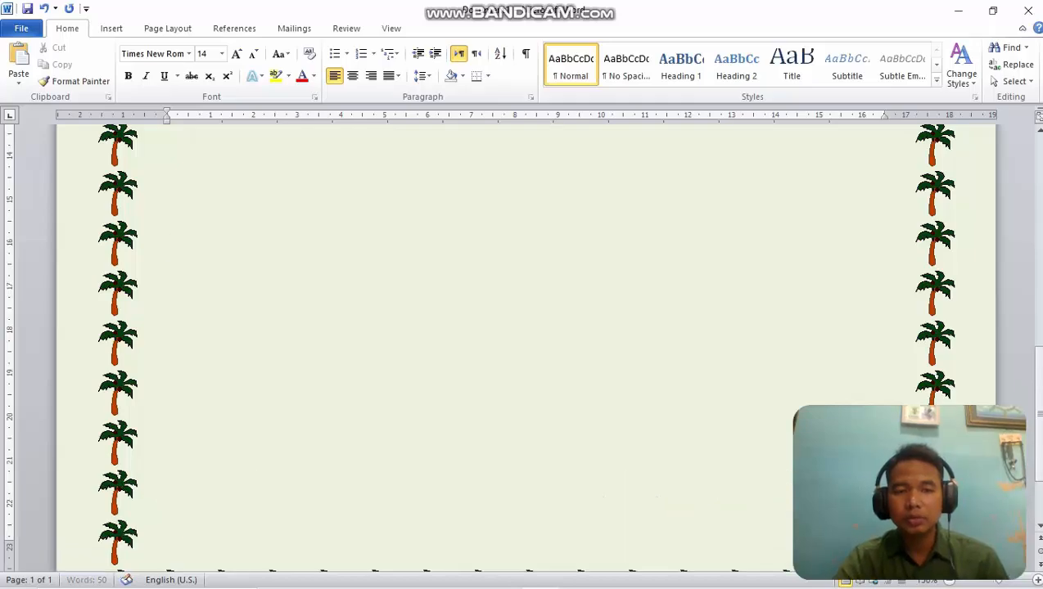
scroll(394, 283, down, 2)
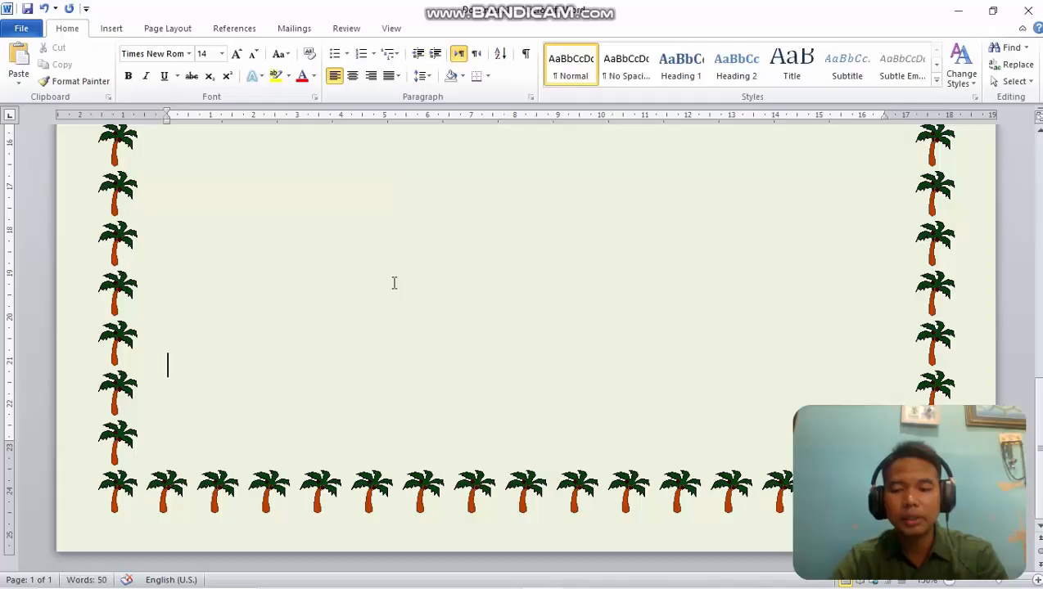
key(ctrl+Return)
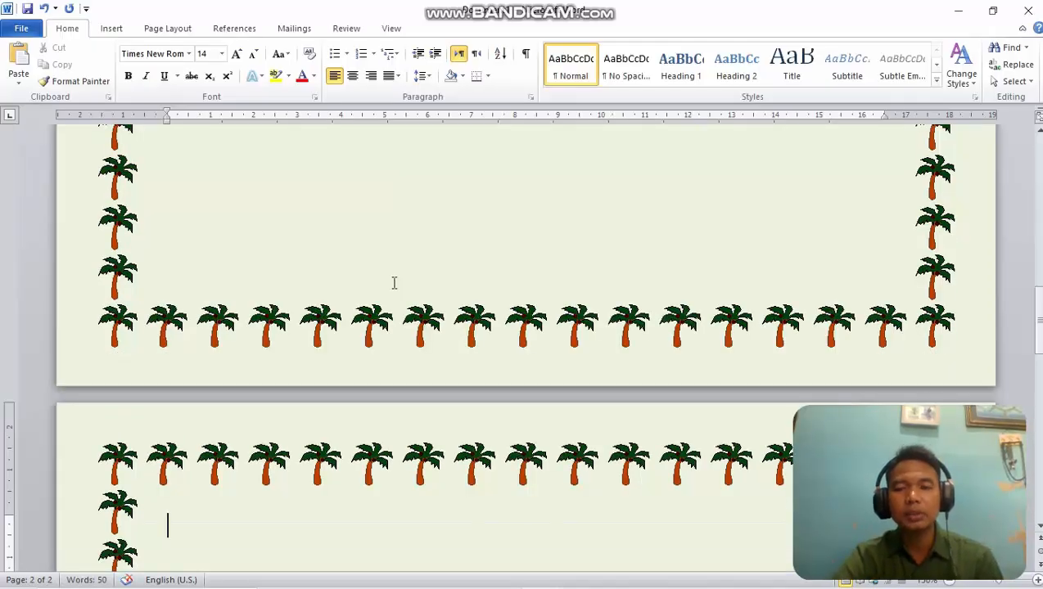
scroll(393, 283, up, 6)
scroll(378, 283, down, 2)
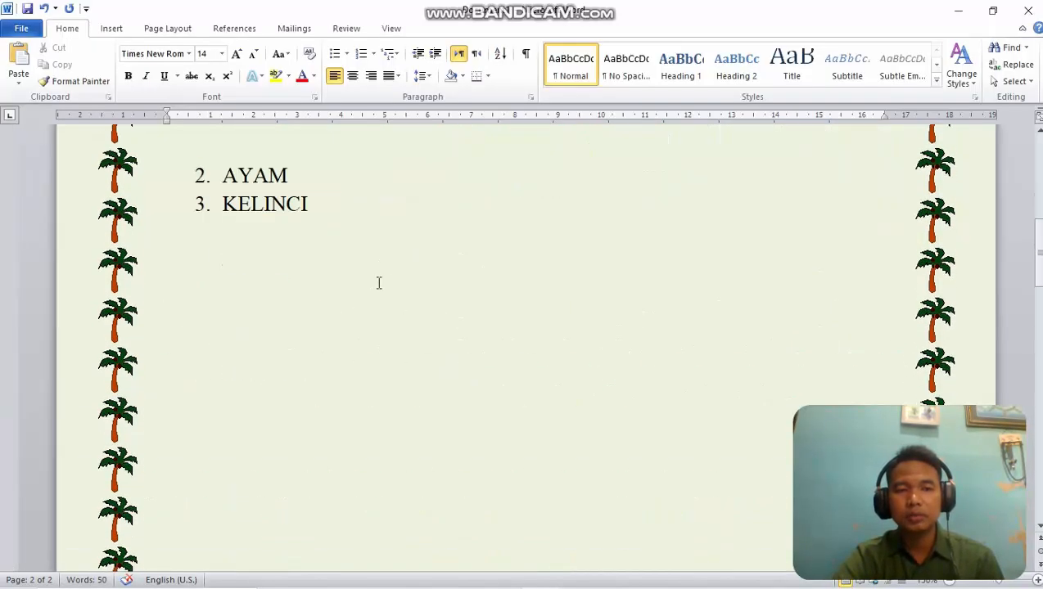
click(355, 247)
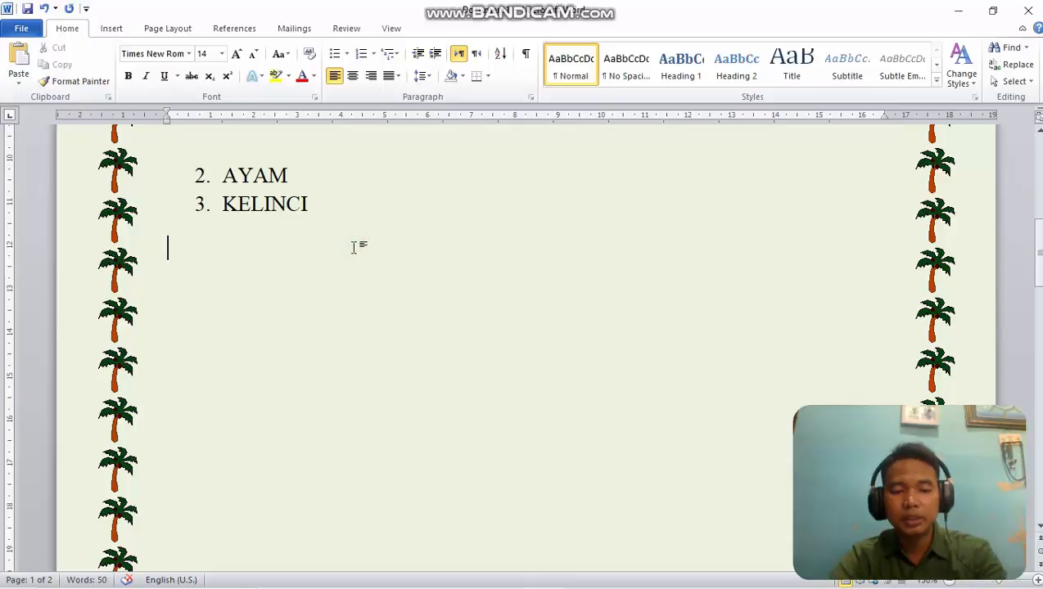
Delete the empty lines and the page break below the KELINCI item.
drag(289, 251, 387, 561)
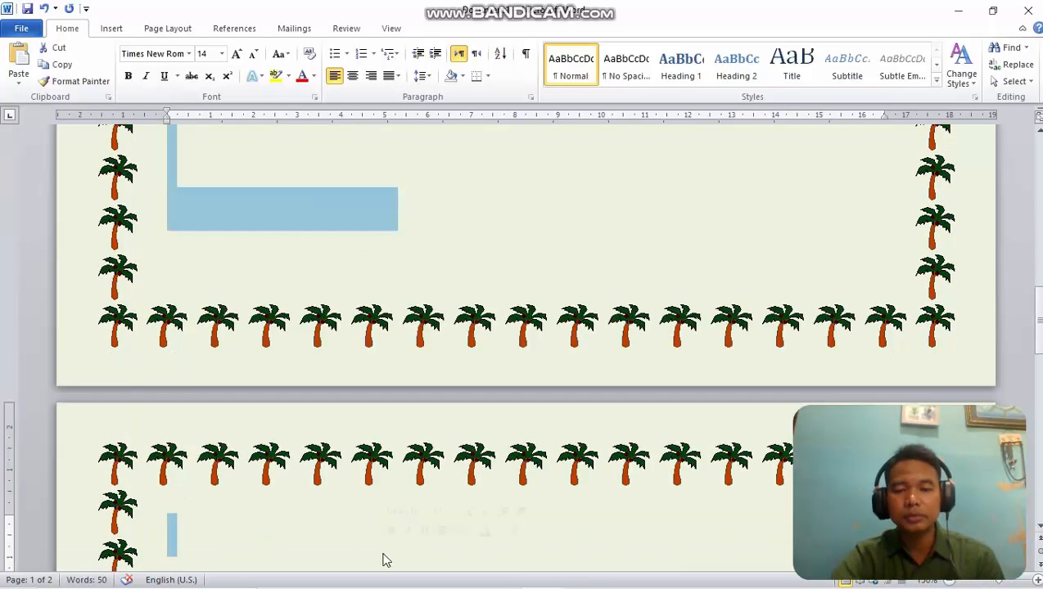
key(Delete)
scroll(384, 551, up, 2)
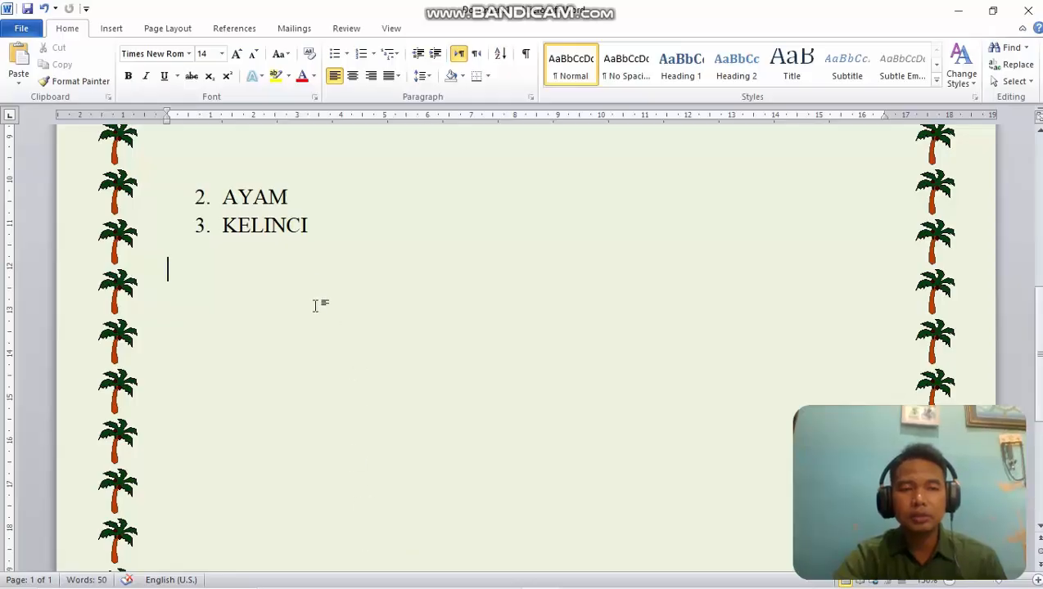
scroll(299, 278, up, 1)
scroll(194, 329, down, 3)
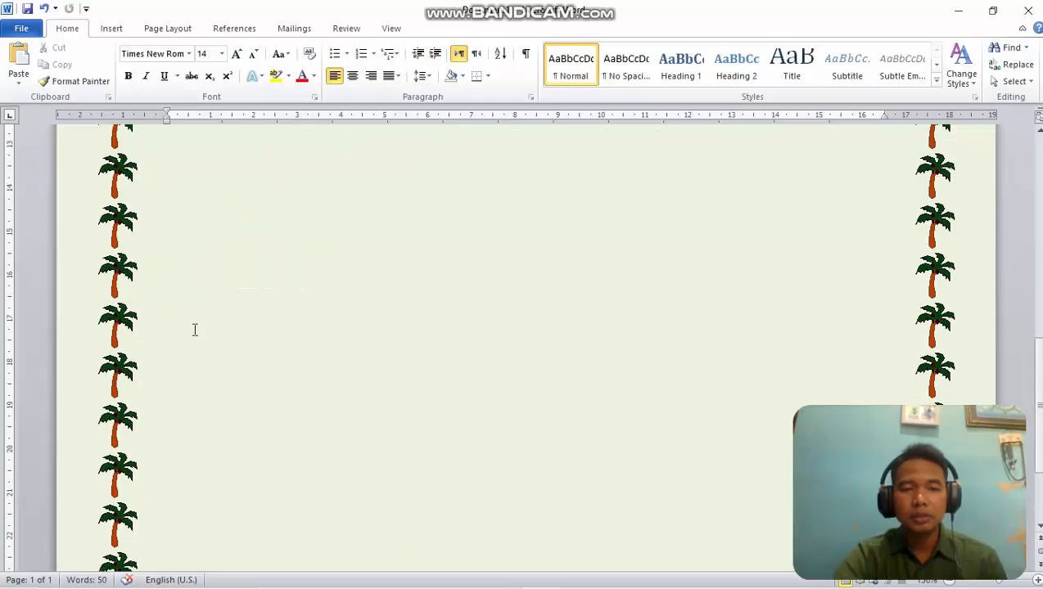
scroll(228, 337, up, 5)
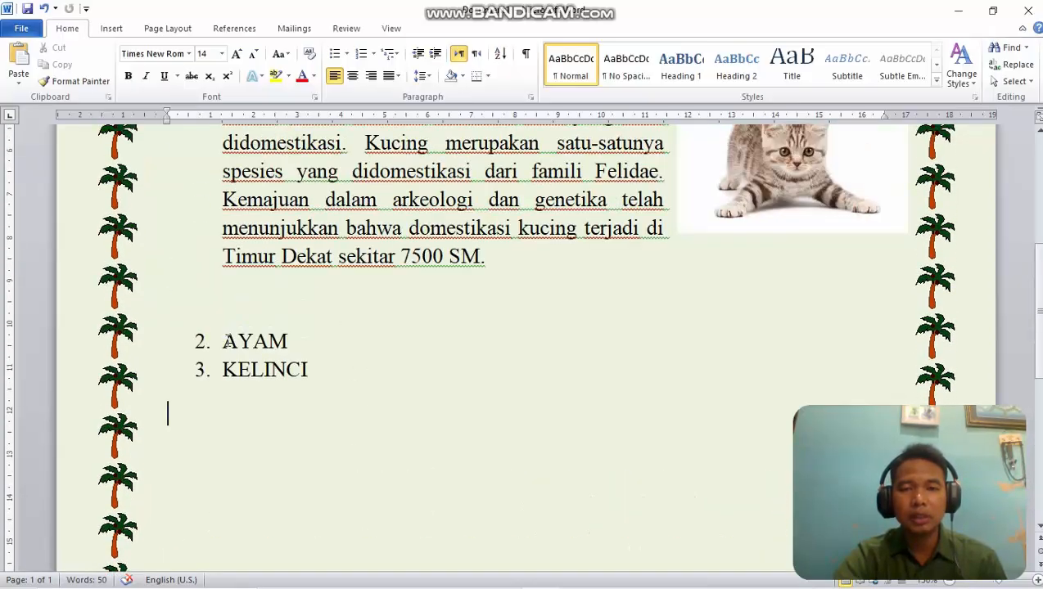
scroll(227, 340, down, 8)
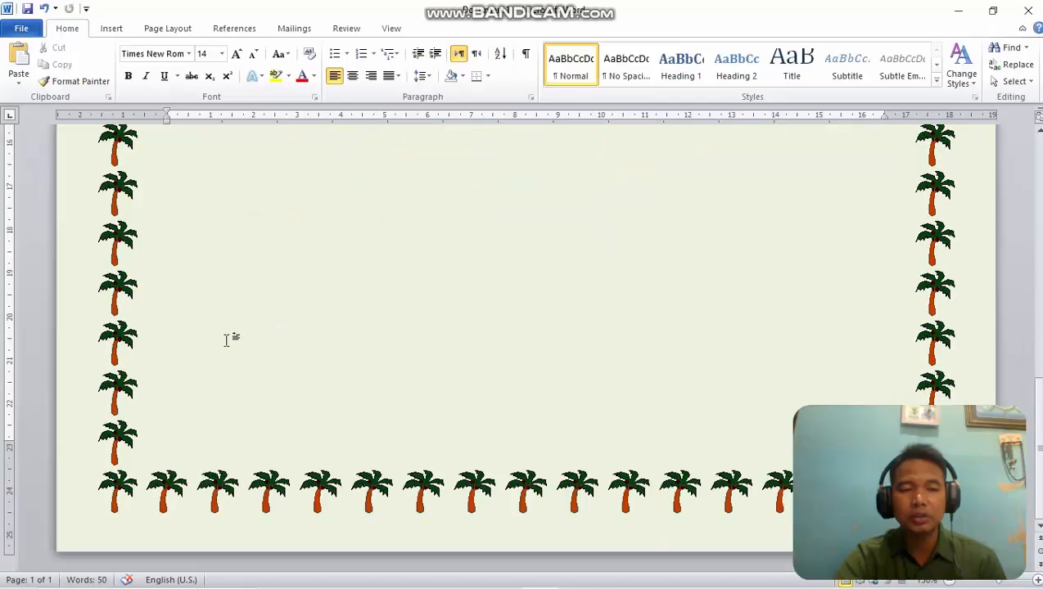
scroll(354, 508, up, 7)
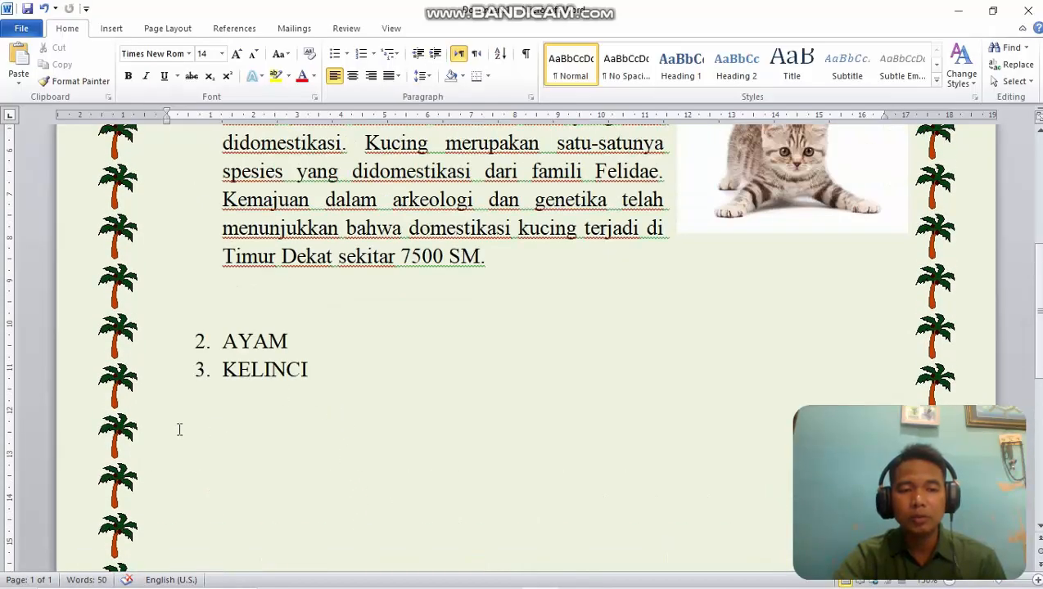
scroll(224, 458, down, 8)
Insert a page break on the empty line below KELINCI and go to the new second page.
click(225, 417)
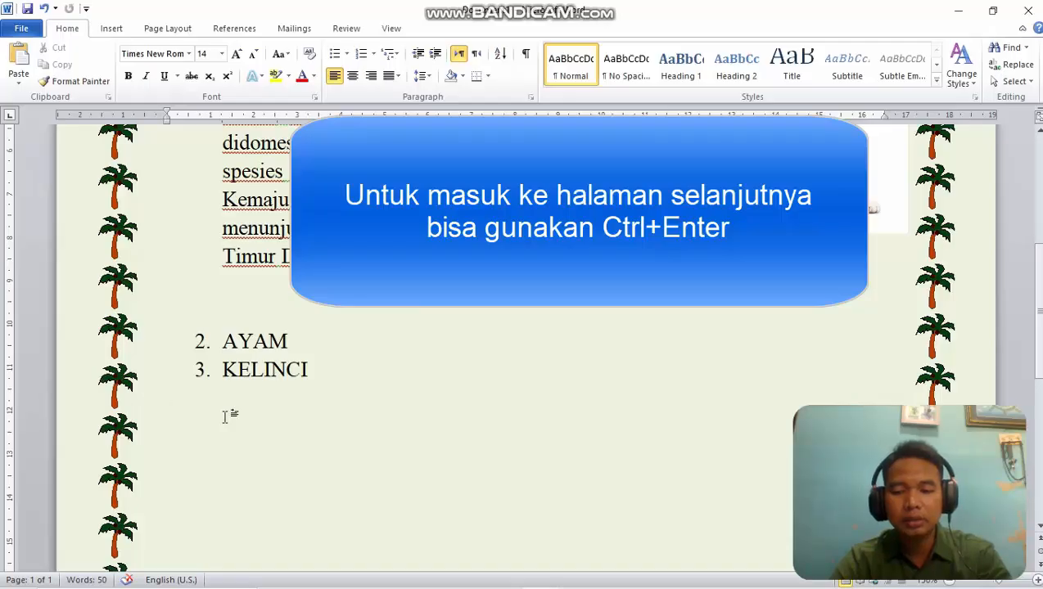
key(ctrl+Return)
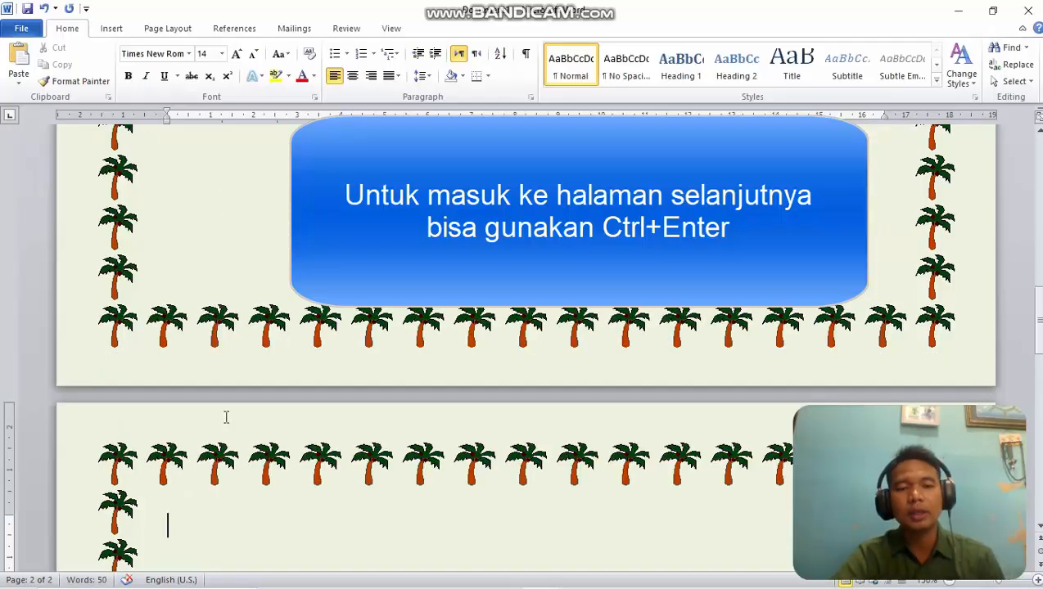
scroll(266, 411, down, 5)
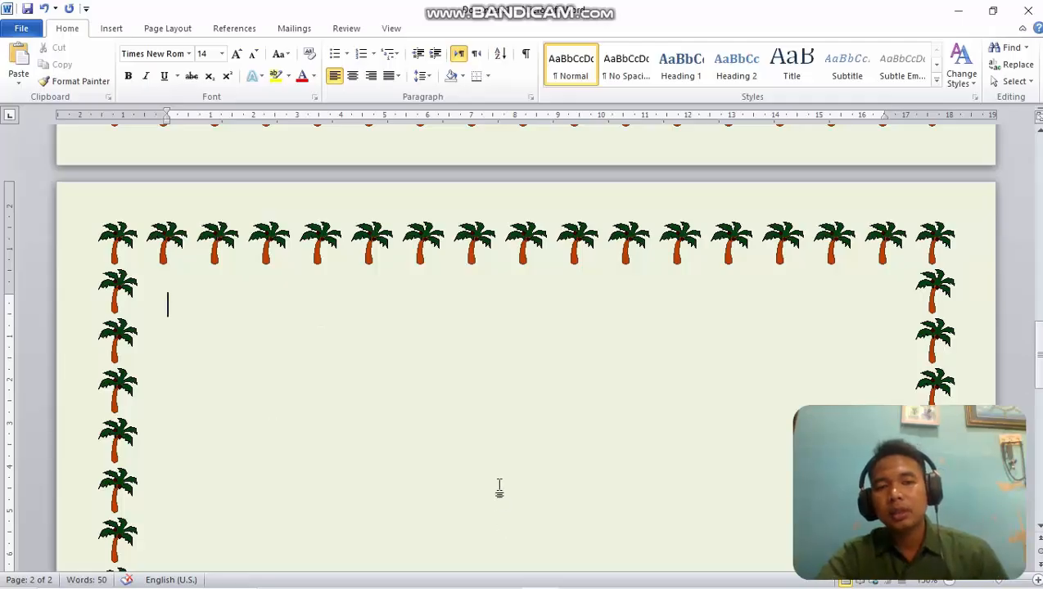
scroll(624, 502, up, 5)
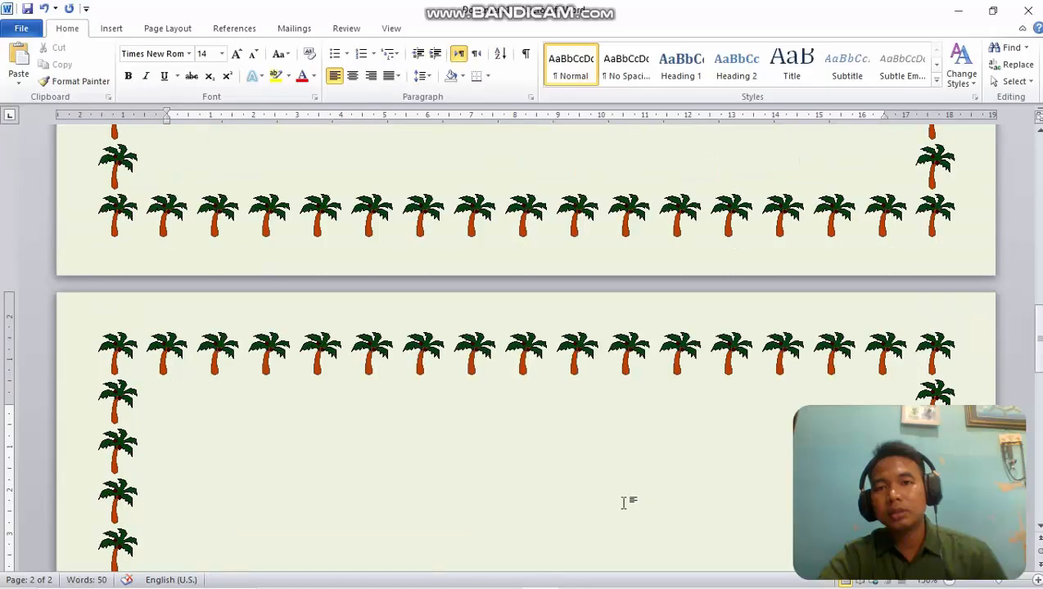
scroll(624, 503, up, 8)
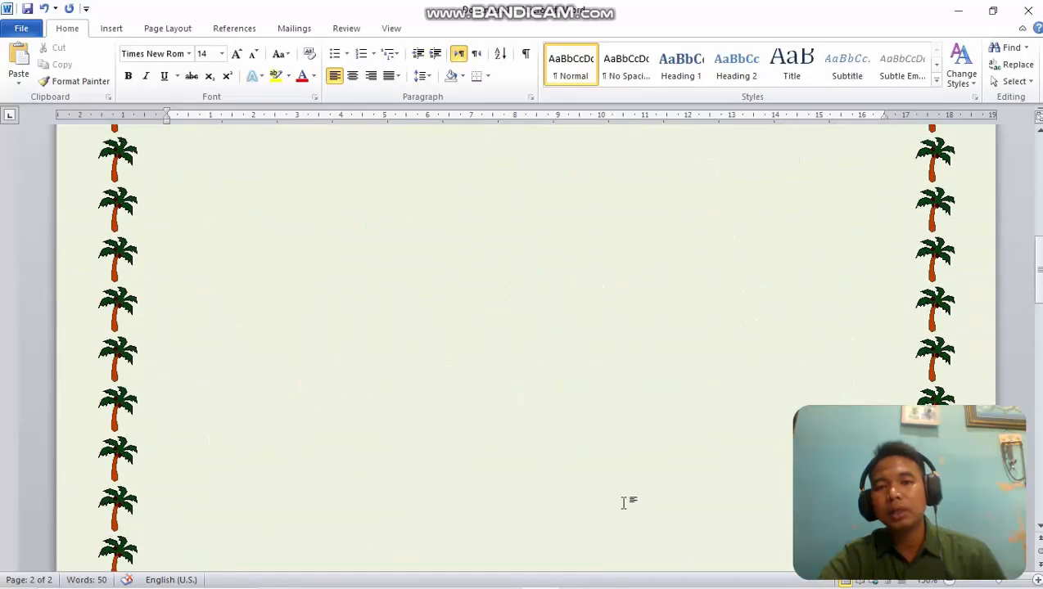
scroll(625, 507, down, 10)
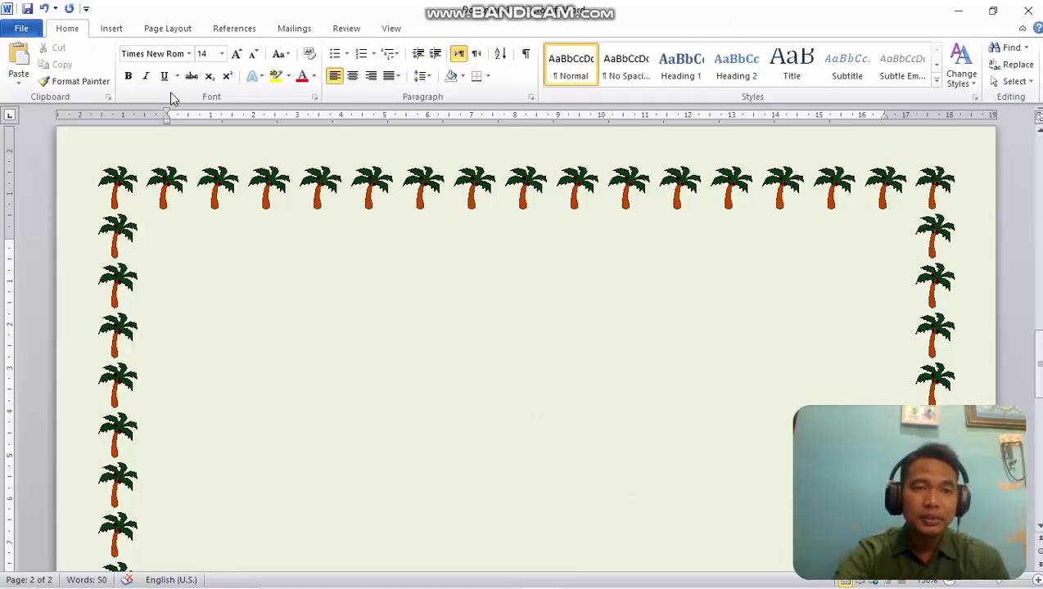
Insert a WordArt in a blue style with a reflection at the start of the second page.
click(115, 29)
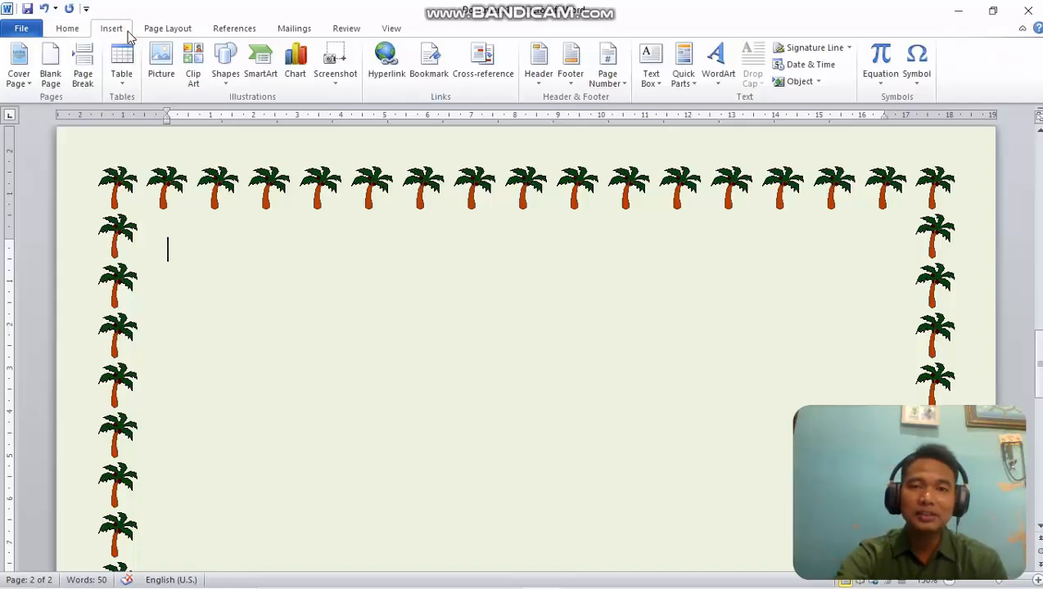
click(718, 61)
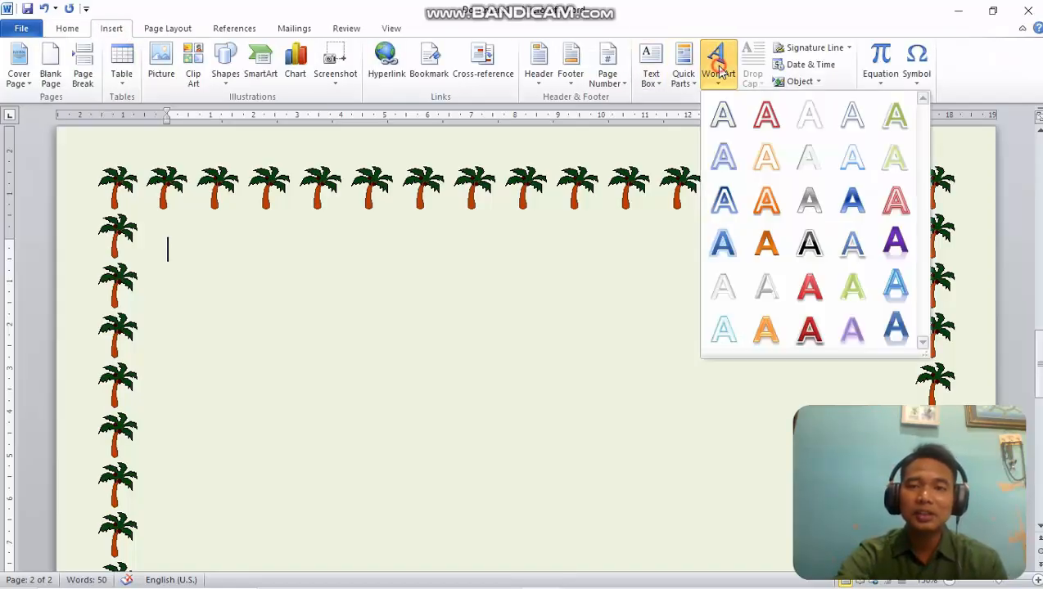
click(897, 288)
Replace the WordArt placeholder text with "ALGORITMA MEMBERI" on one line and "MAKAN KUCING" on the next.
click(647, 278)
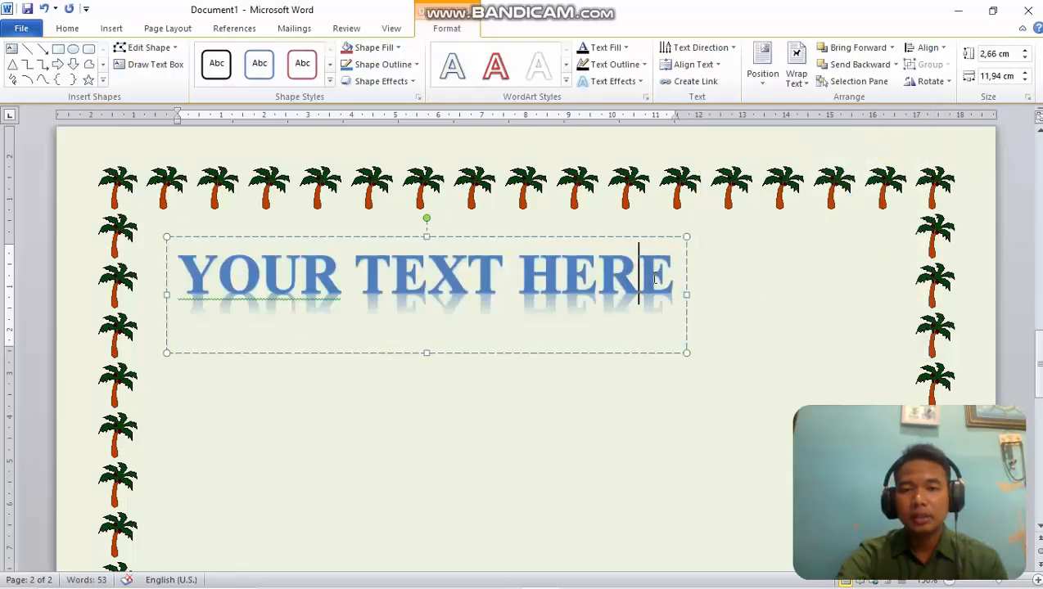
drag(664, 277, 252, 275)
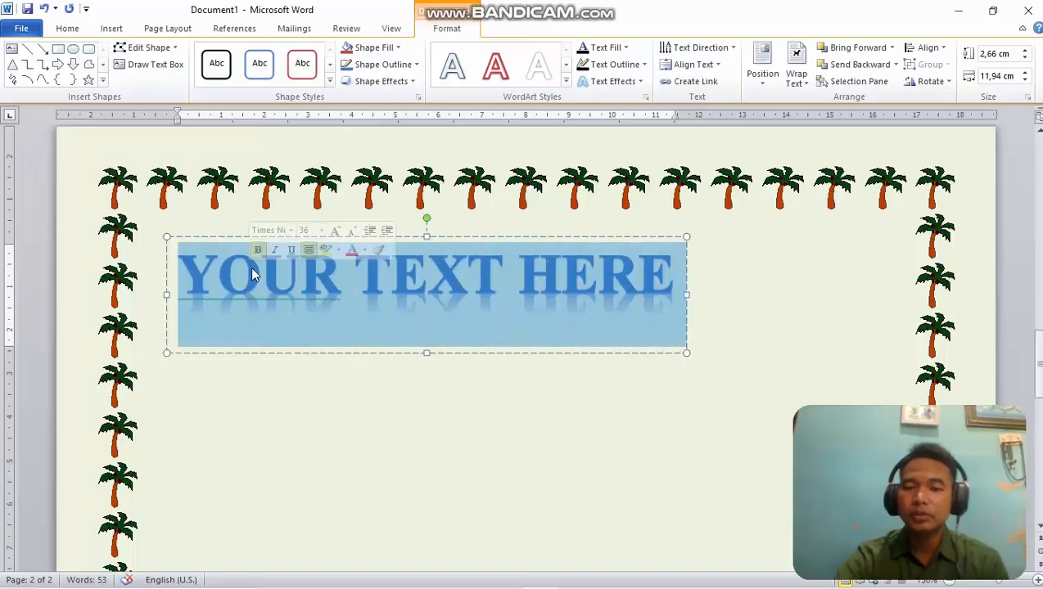
key(Delete)
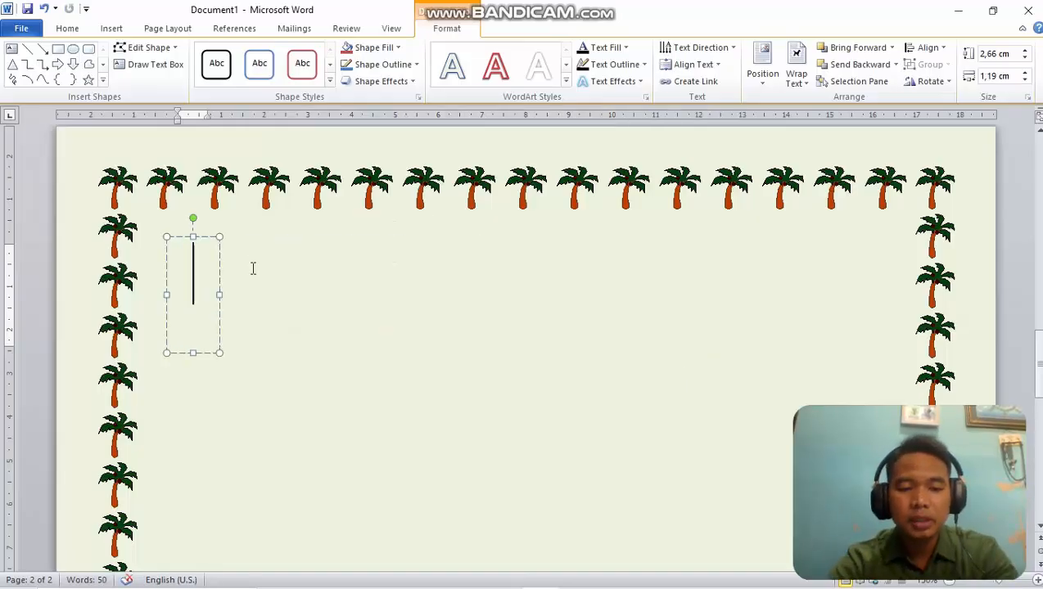
text(ALGORIT)
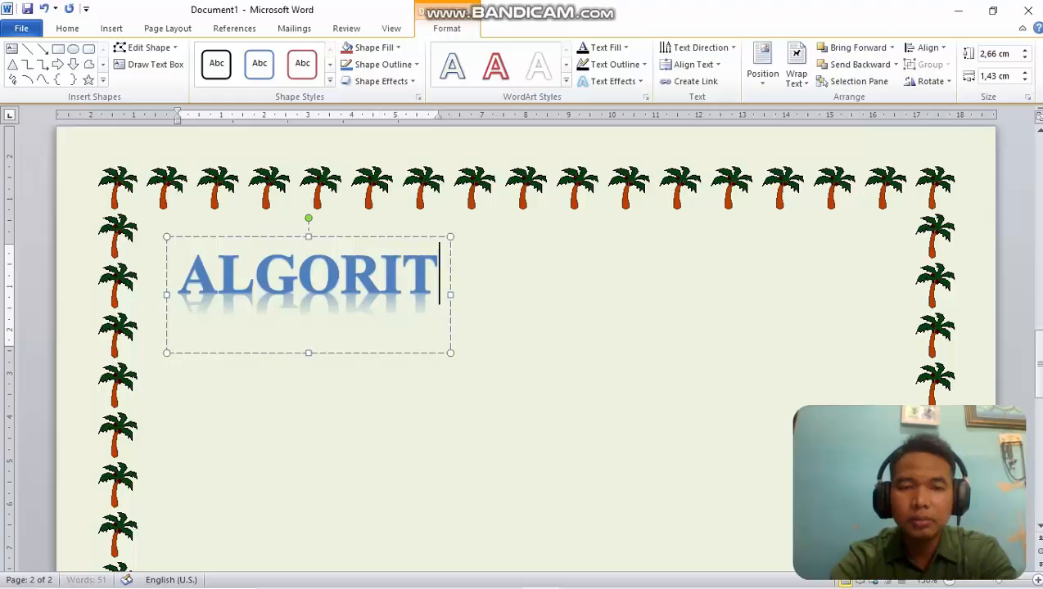
text(MA MEMEB)
key(BackSpace)
key(BackSpace)
text(BERI)
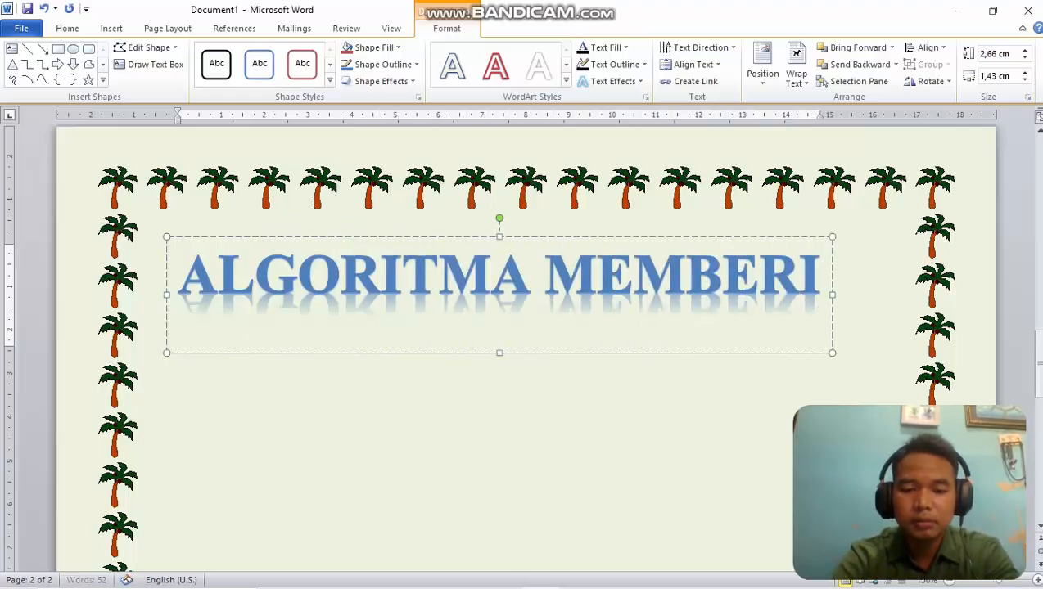
key(Return)
text(MAKAN KUCO)
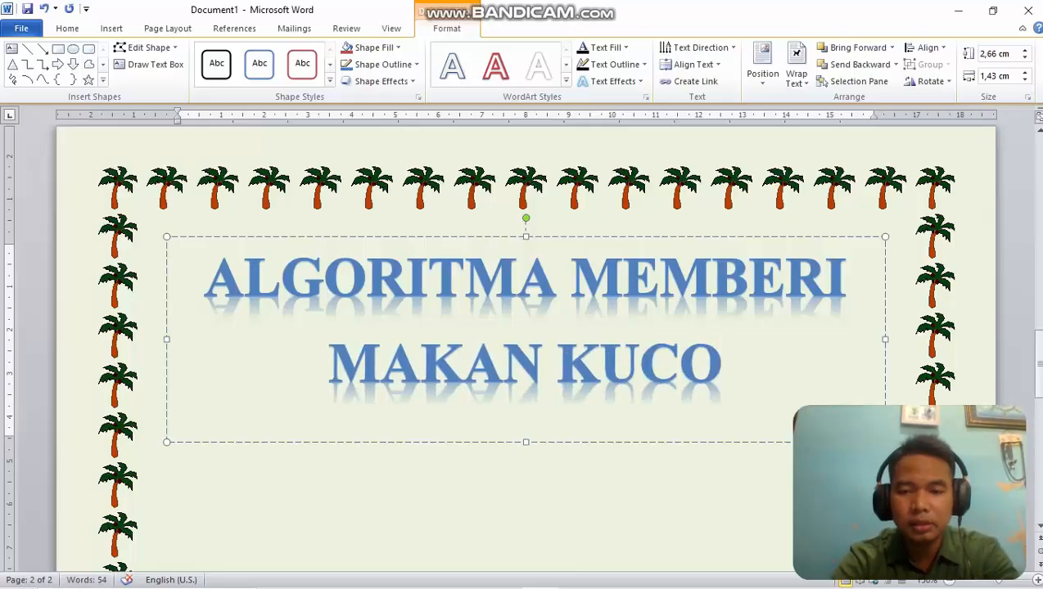
key(BackSpace)
text(IN)
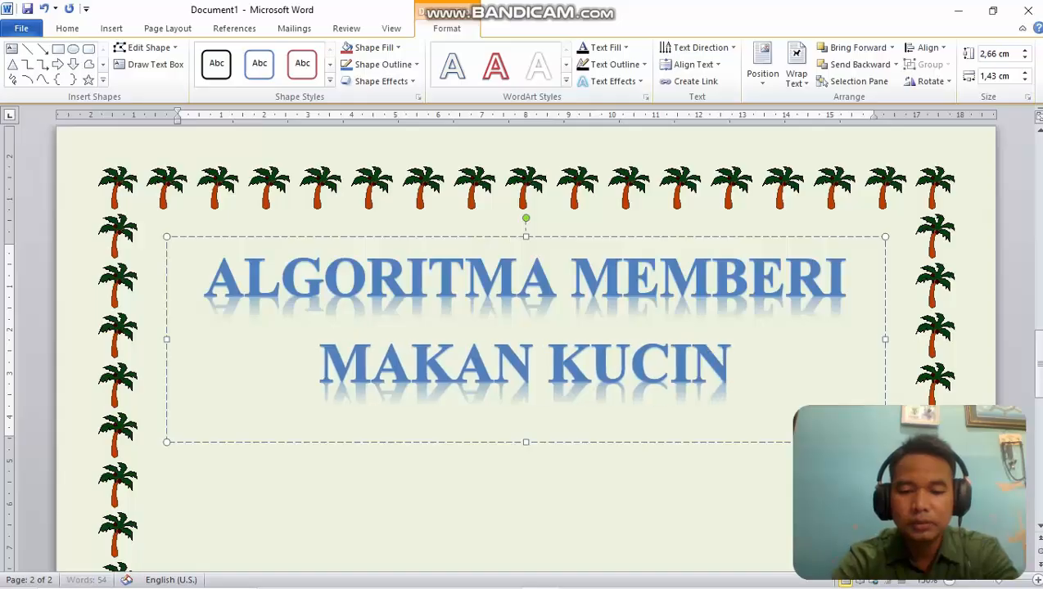
text(G)
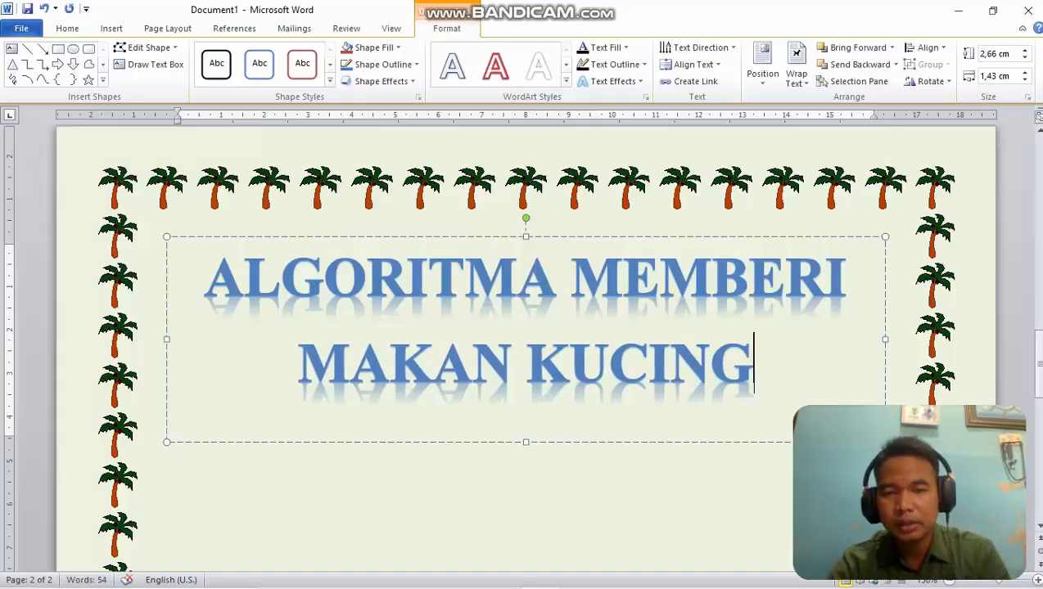
Move the WordArt title slightly lower and apply the Warp transform that bends its text upward to a central peak.
click(545, 237)
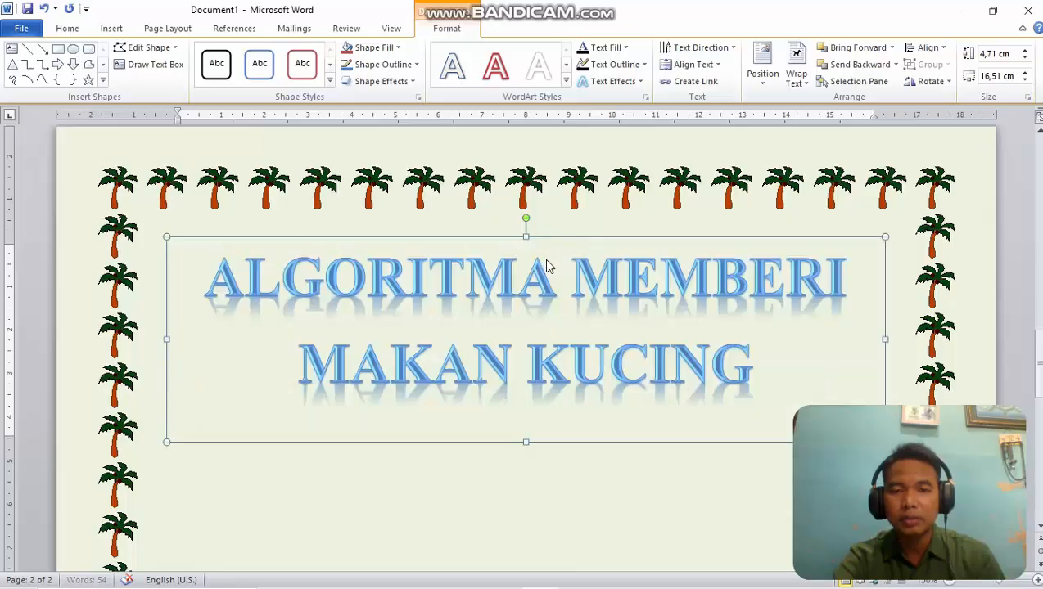
drag(561, 256, 566, 259)
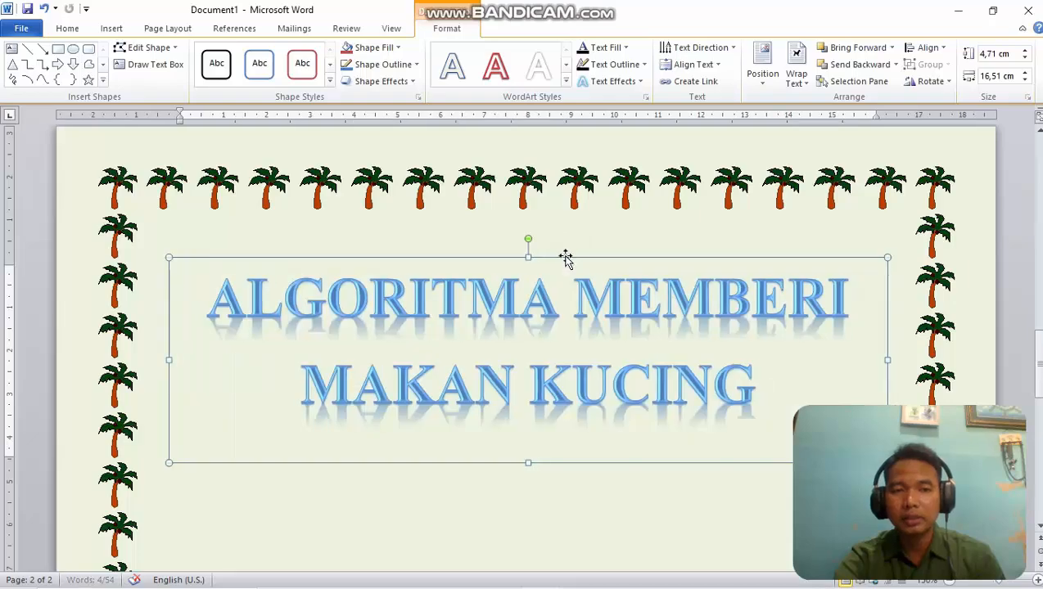
scroll(628, 340, down, 1)
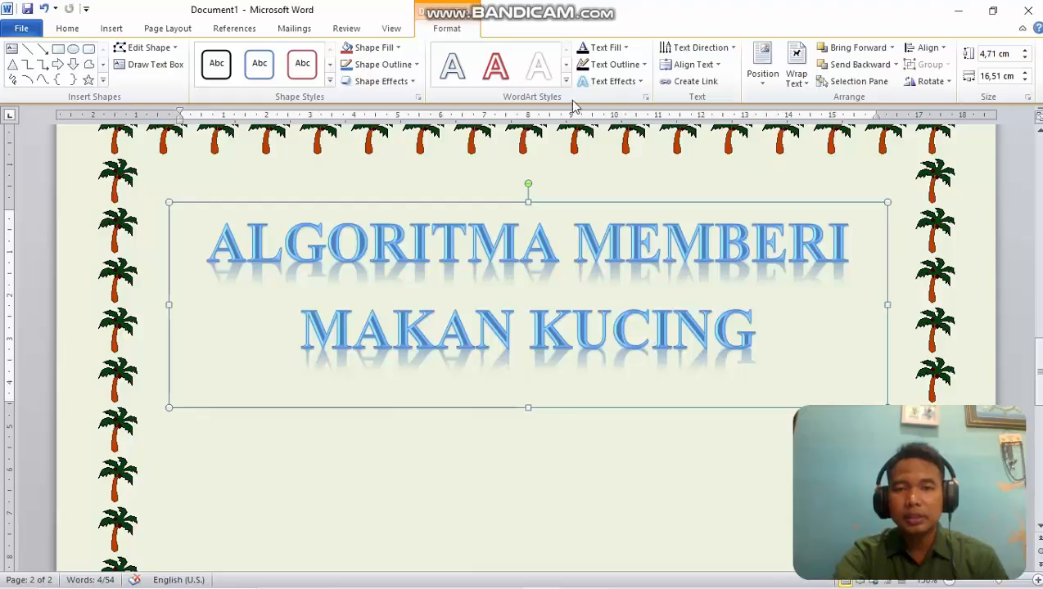
click(623, 80)
mouse_move(631, 275)
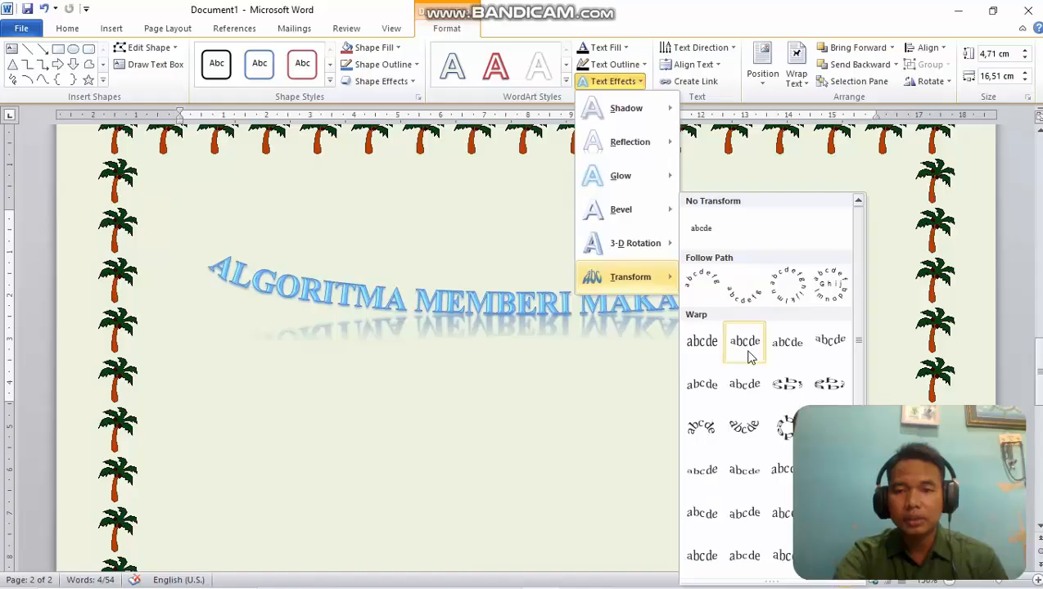
click(706, 395)
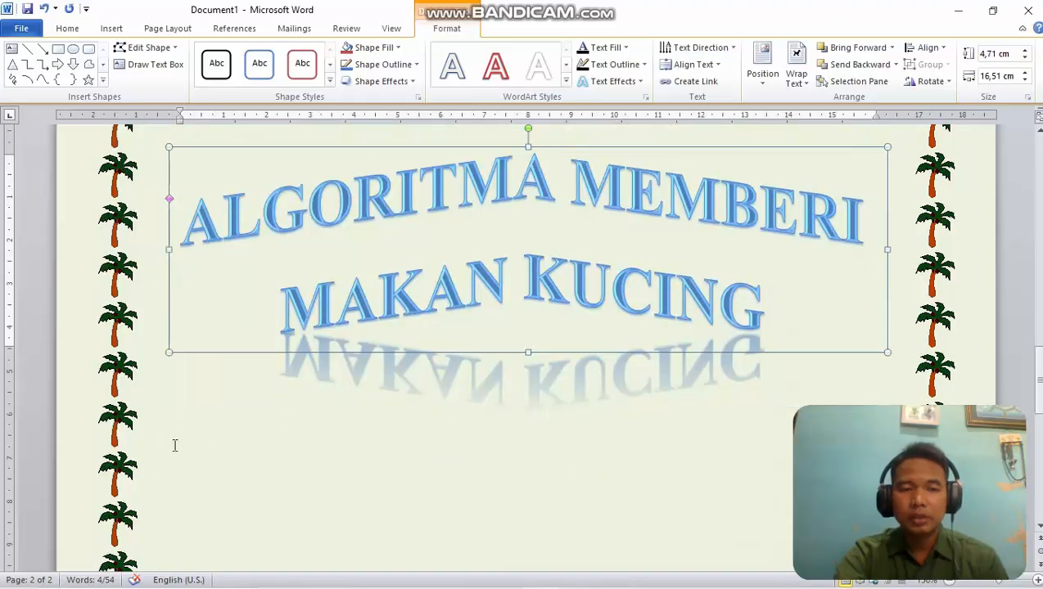
Place the insertion point on an empty line below the WordArt title's reflection.
click(174, 447)
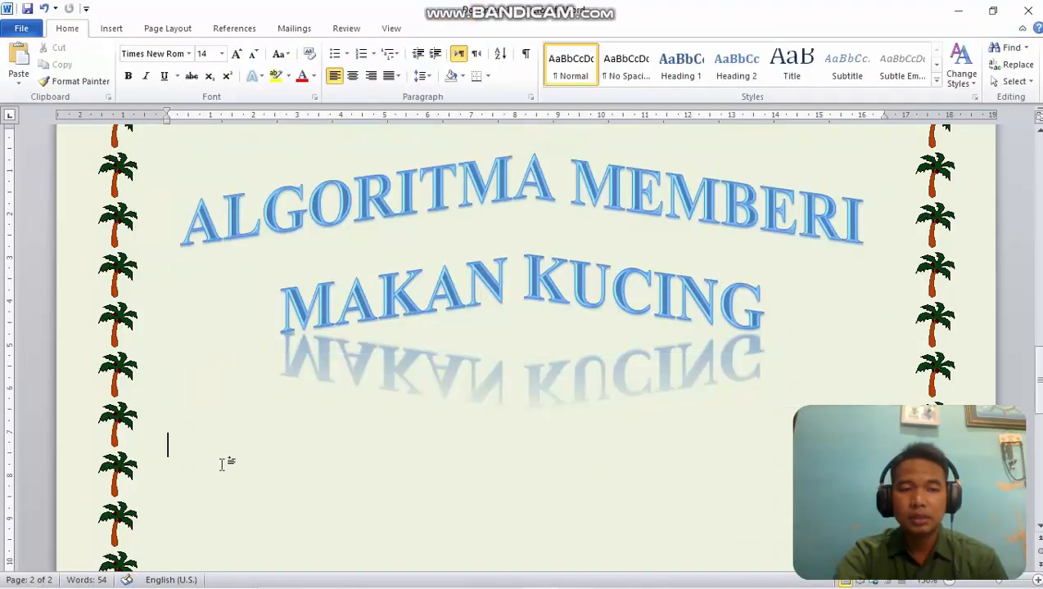
scroll(246, 429, down, 3)
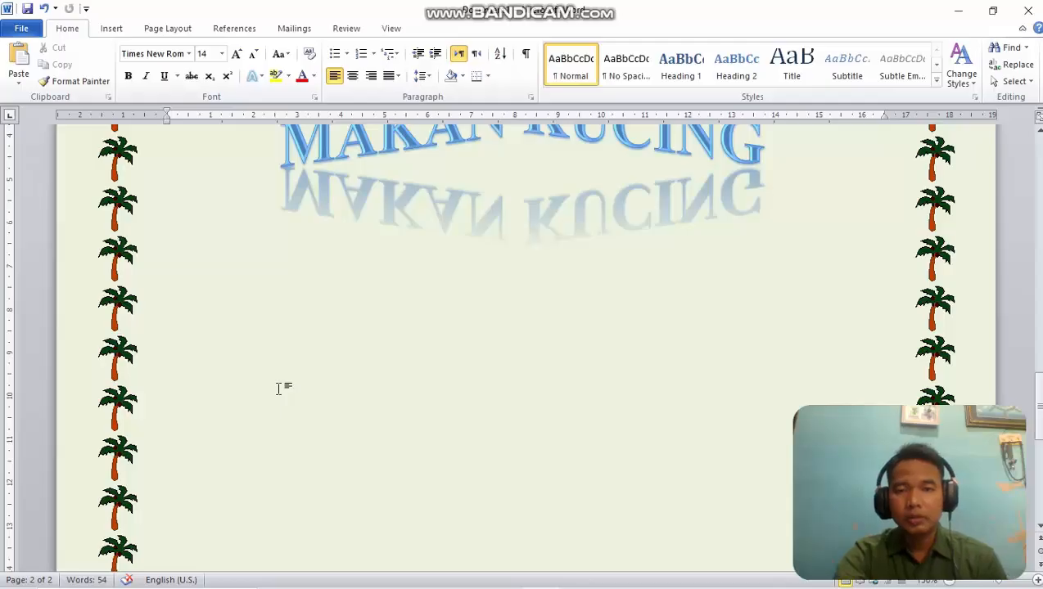
scroll(278, 389, up, 3)
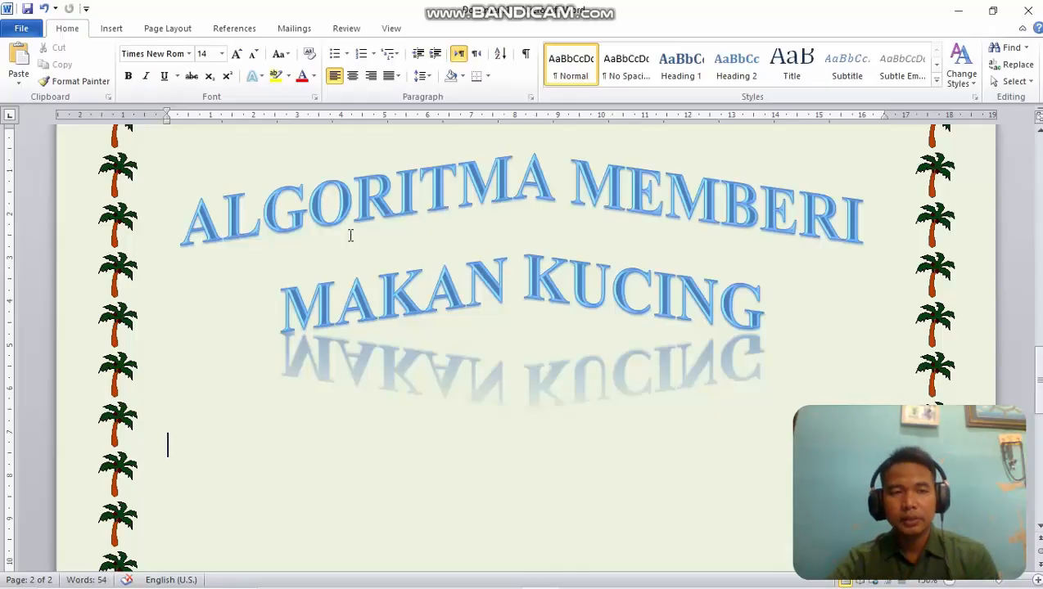
Draw a flowchart oval about 3.3 cm wide and 1.96 cm high, roughly centred below the WordArt title.
click(110, 29)
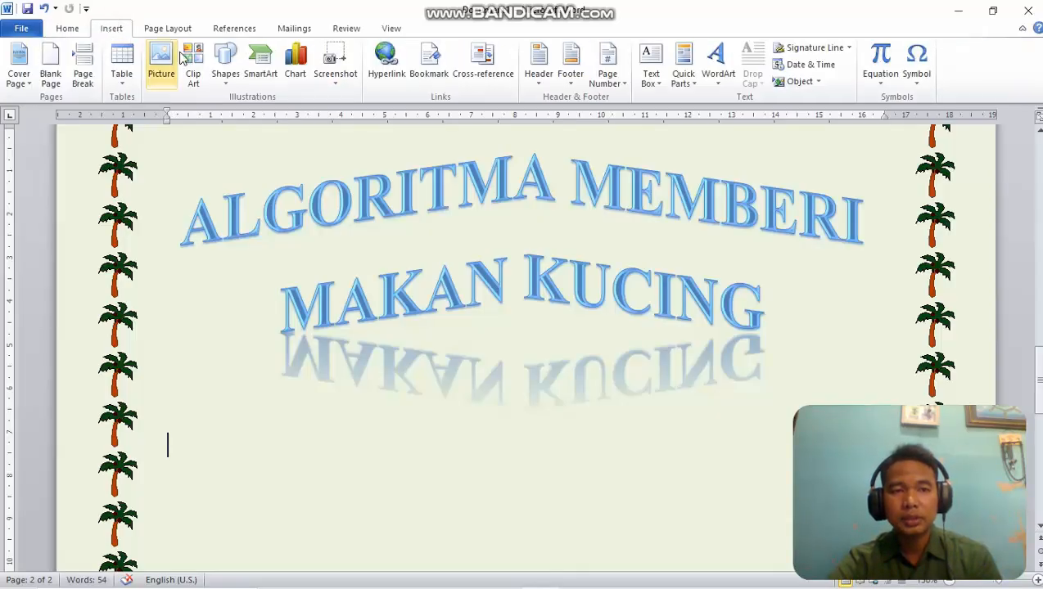
click(225, 81)
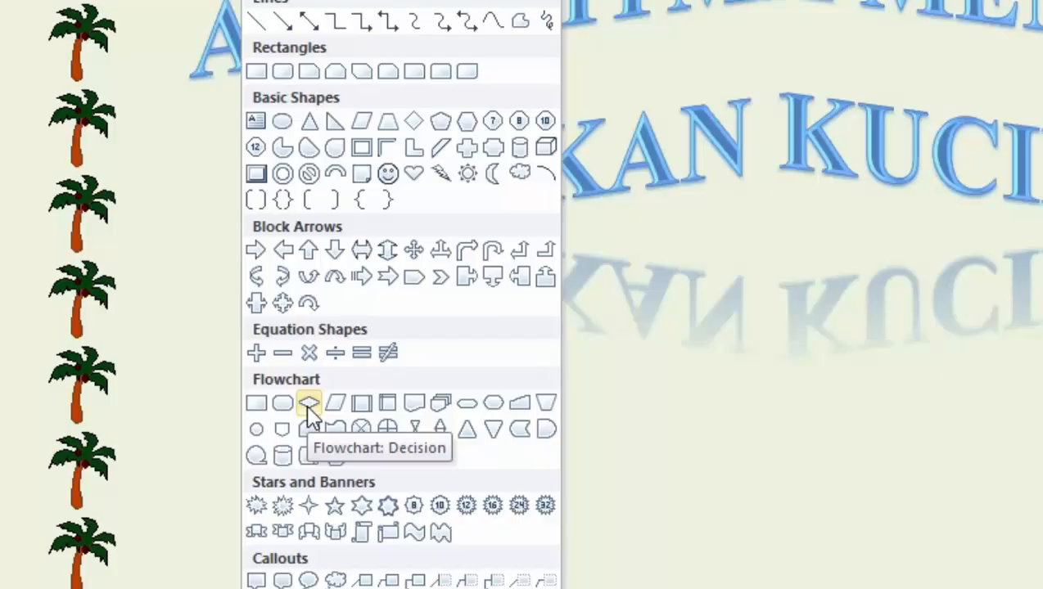
click(252, 425)
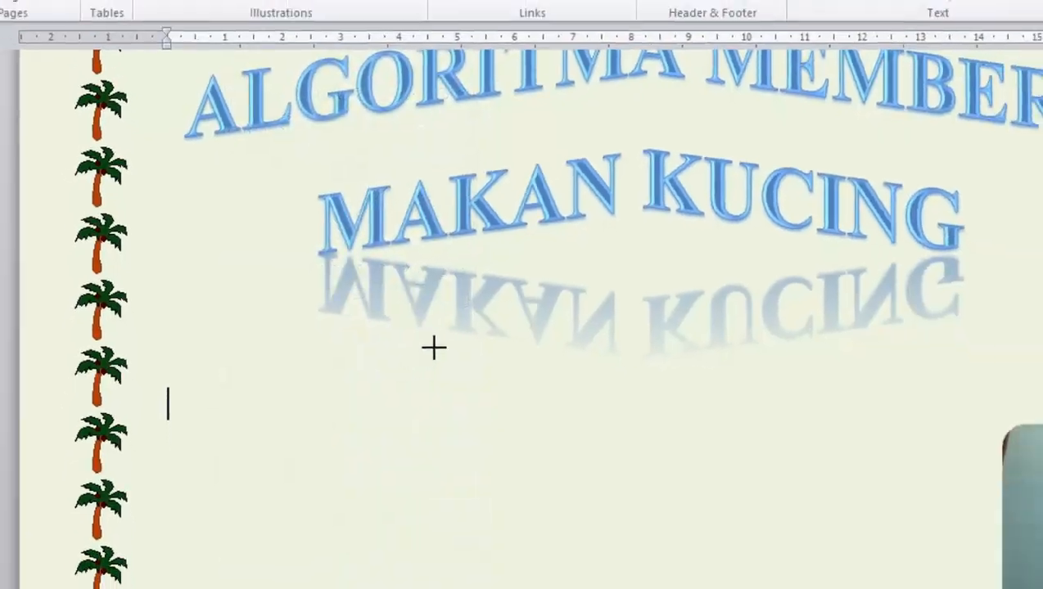
mouse_move(421, 382)
mouse_down()
mouse_move(557, 439)
mouse_move(565, 468)
mouse_up()
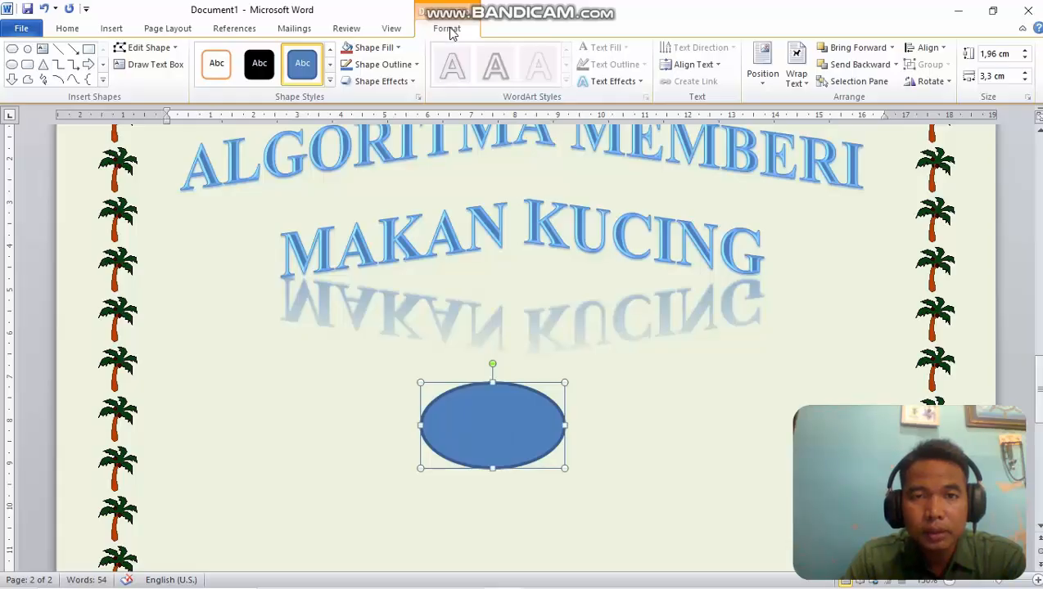
Apply the light green Subtle Effect shape style to the flowchart oval and add the text "Mulai" inside it.
click(330, 79)
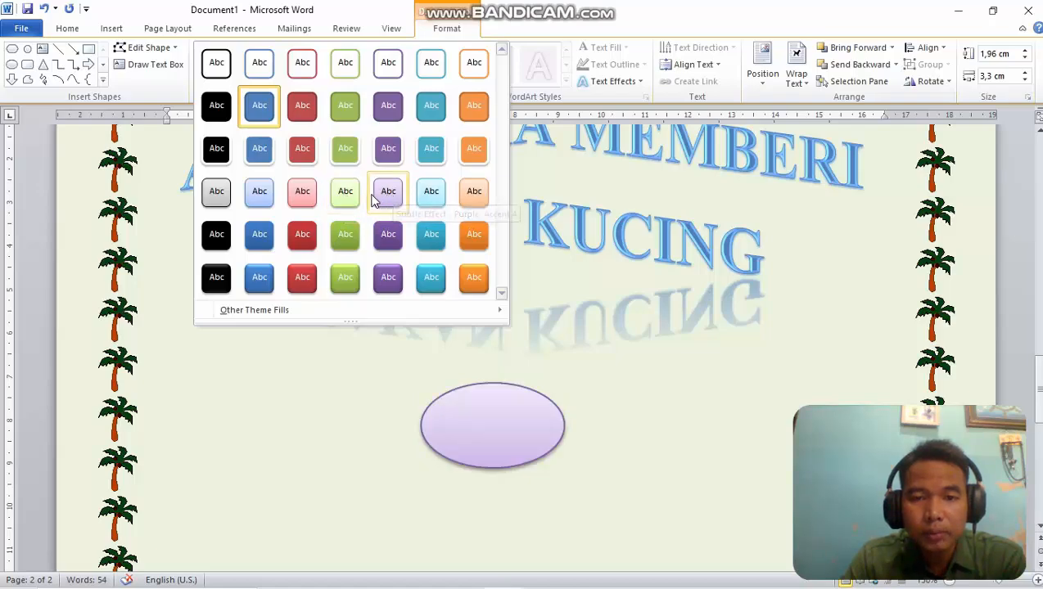
click(344, 193)
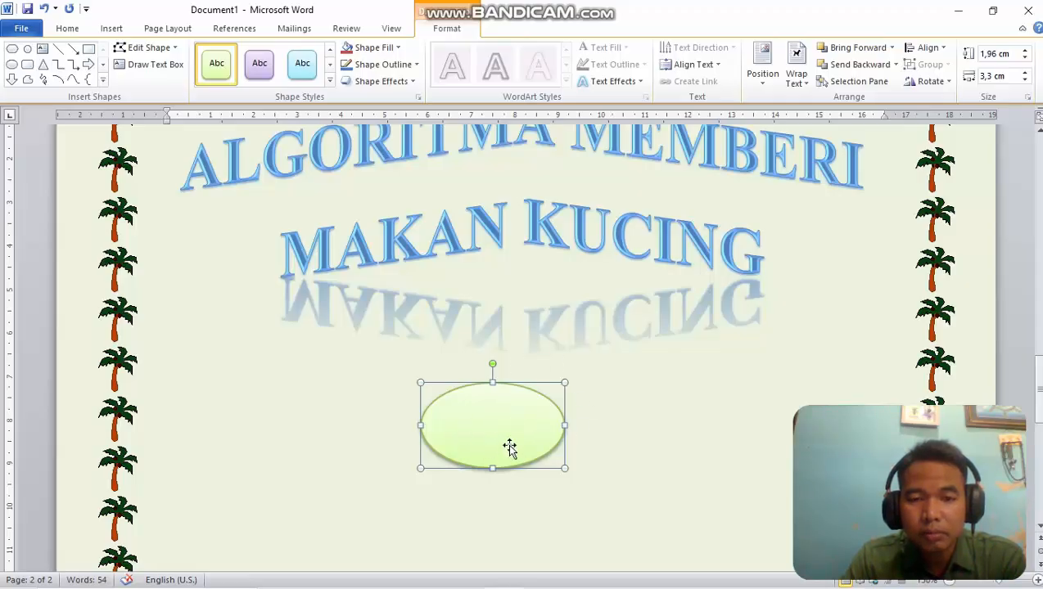
right_click(489, 418)
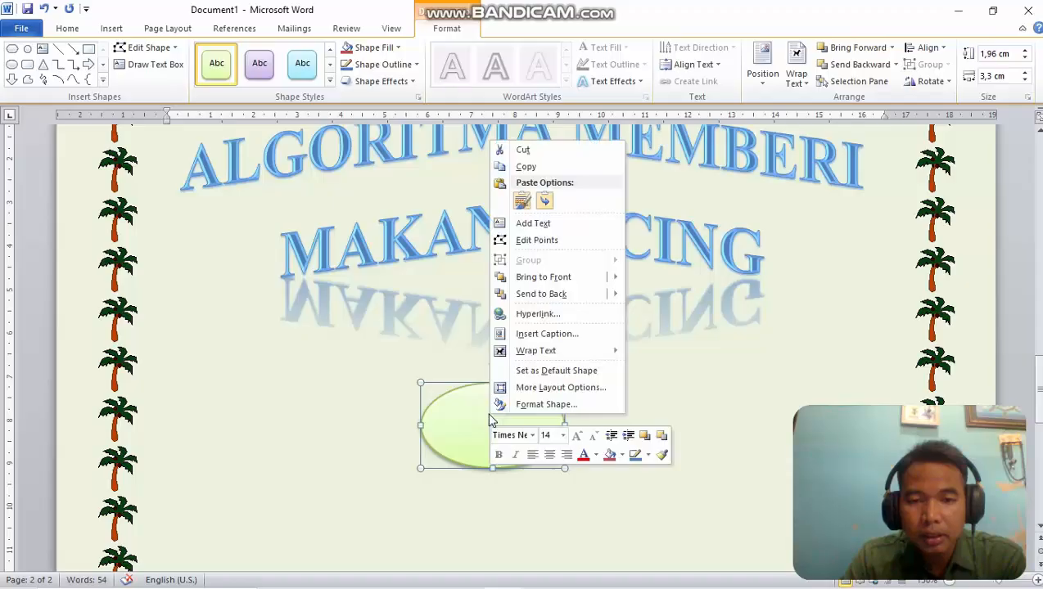
click(538, 229)
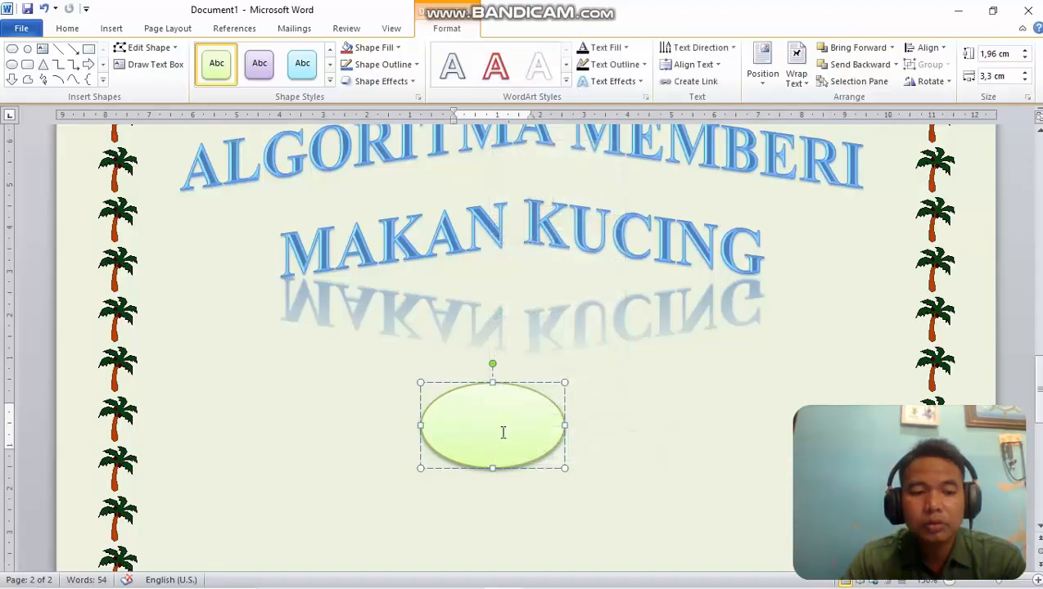
text(Mulai)
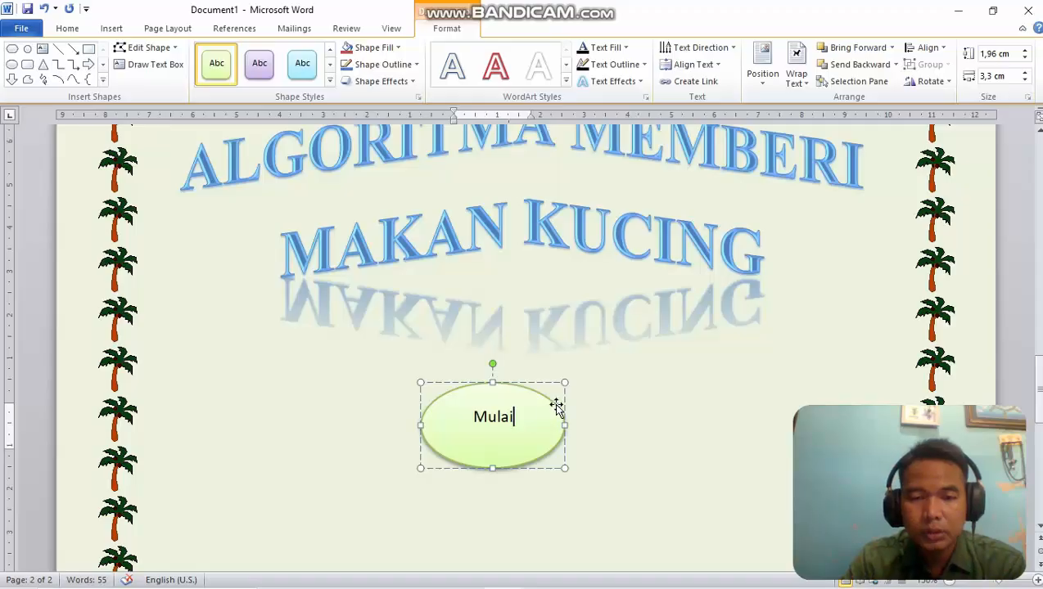
Shrink the "Mulai" oval to about 3.16 cm wide and 1.15 cm high, and centre it below the WordArt title.
drag(564, 467, 558, 455)
drag(489, 455, 488, 443)
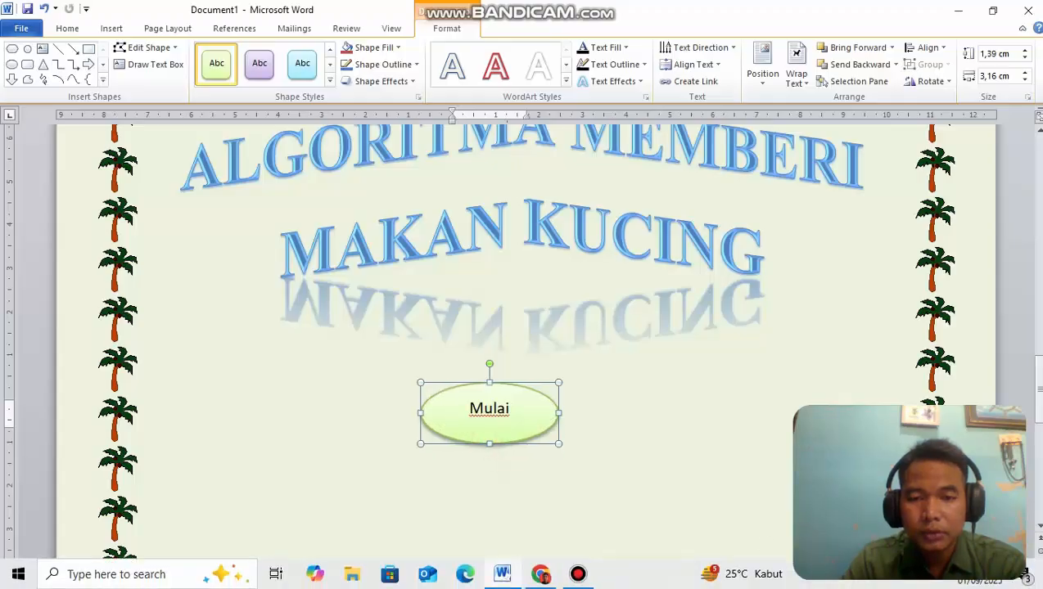
drag(491, 442, 556, 419)
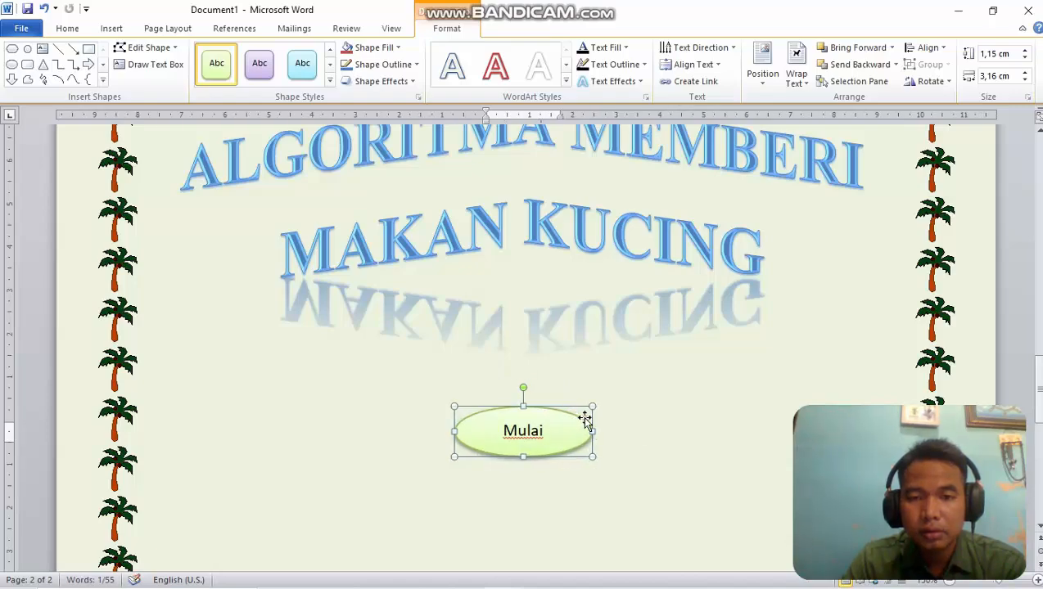
click(646, 430)
Draw a flowchart process rectangle about 4.6 cm wide and 2.33 cm high below the "Mulai" oval.
scroll(658, 434, down, 2)
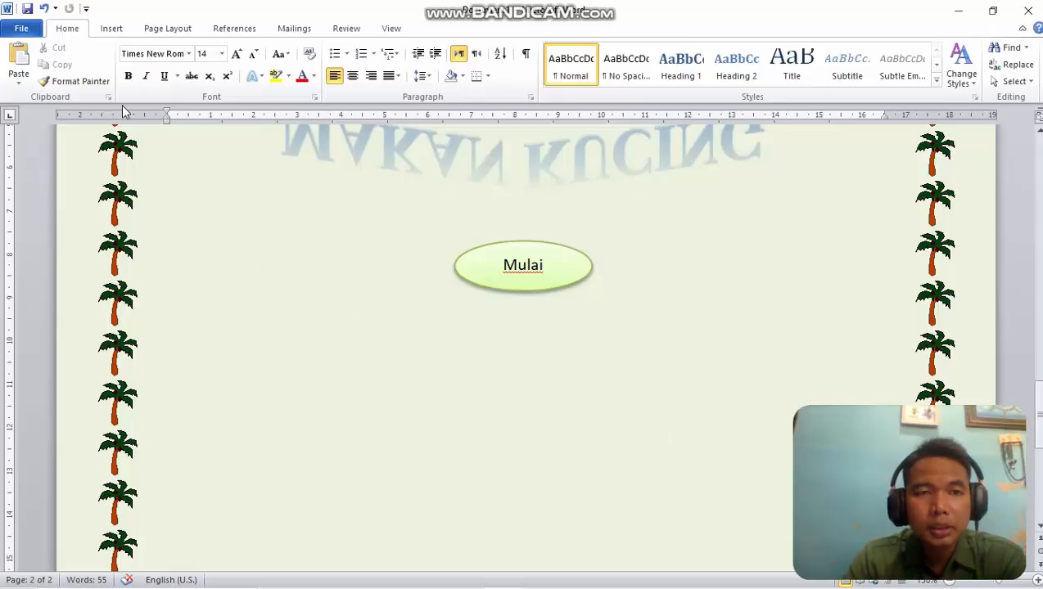
click(117, 30)
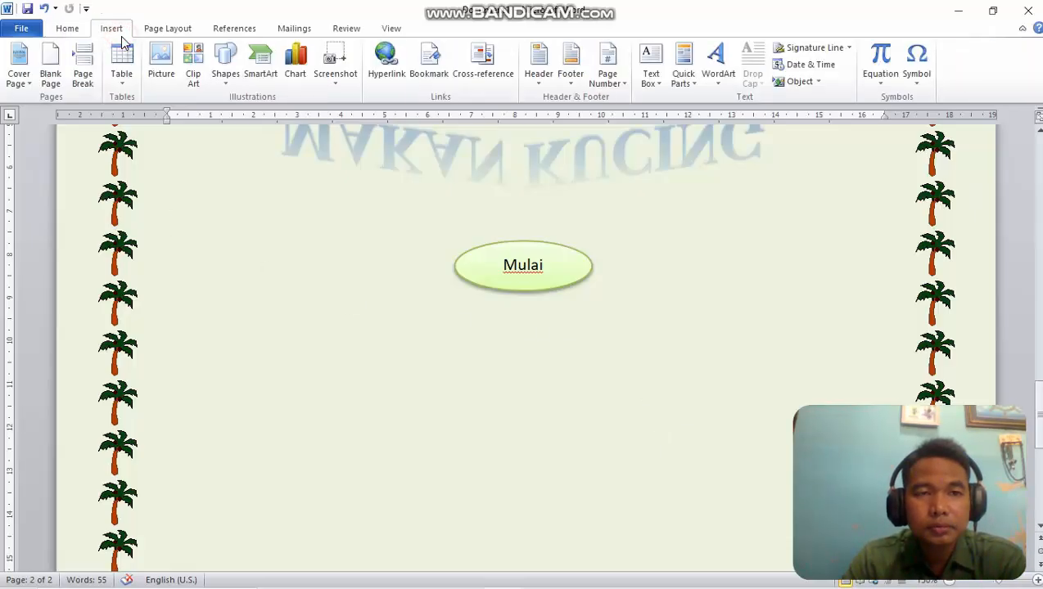
click(218, 78)
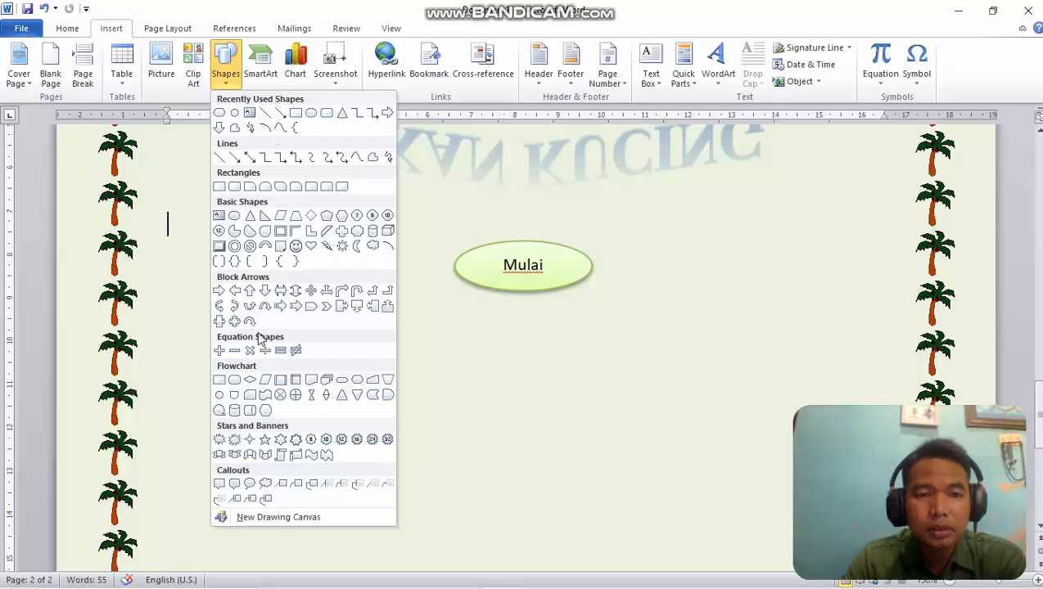
click(220, 382)
drag(446, 399, 592, 483)
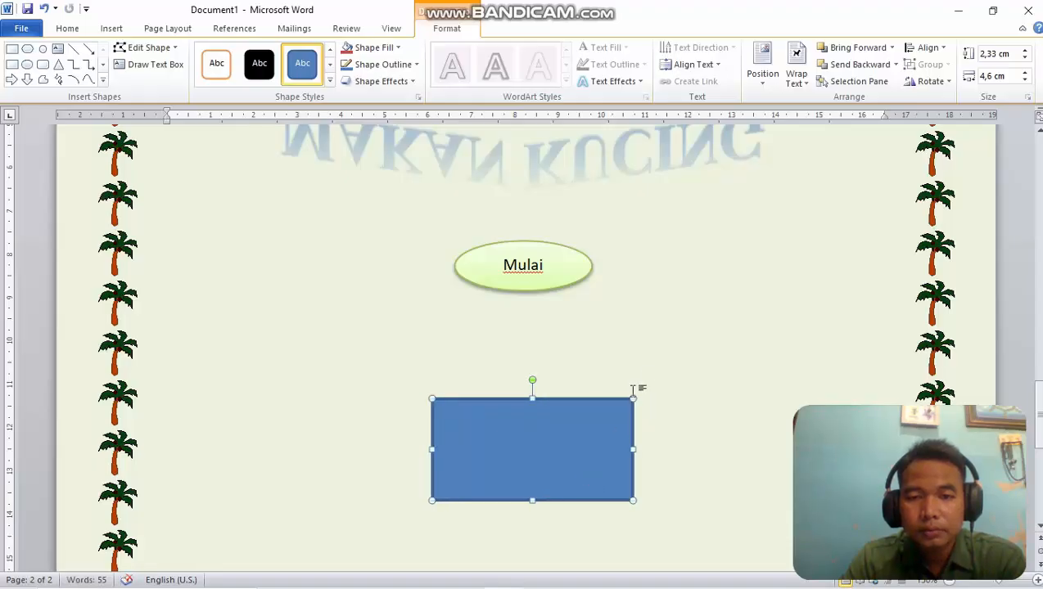
Apply the light aqua Subtle Effect shape style to the process rectangle.
scroll(643, 368, down, 2)
scroll(642, 368, up, 1)
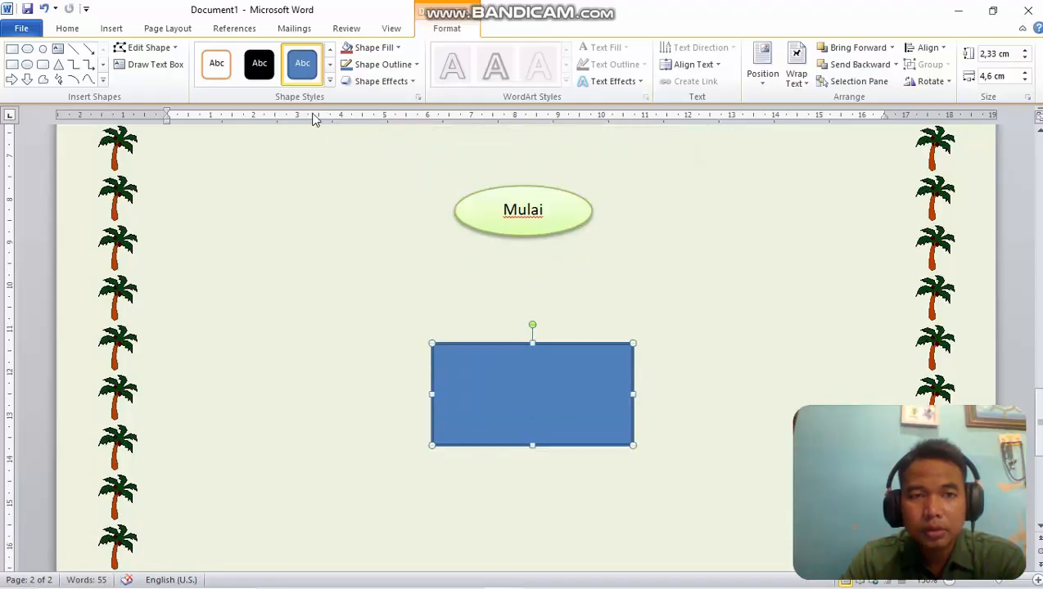
click(330, 81)
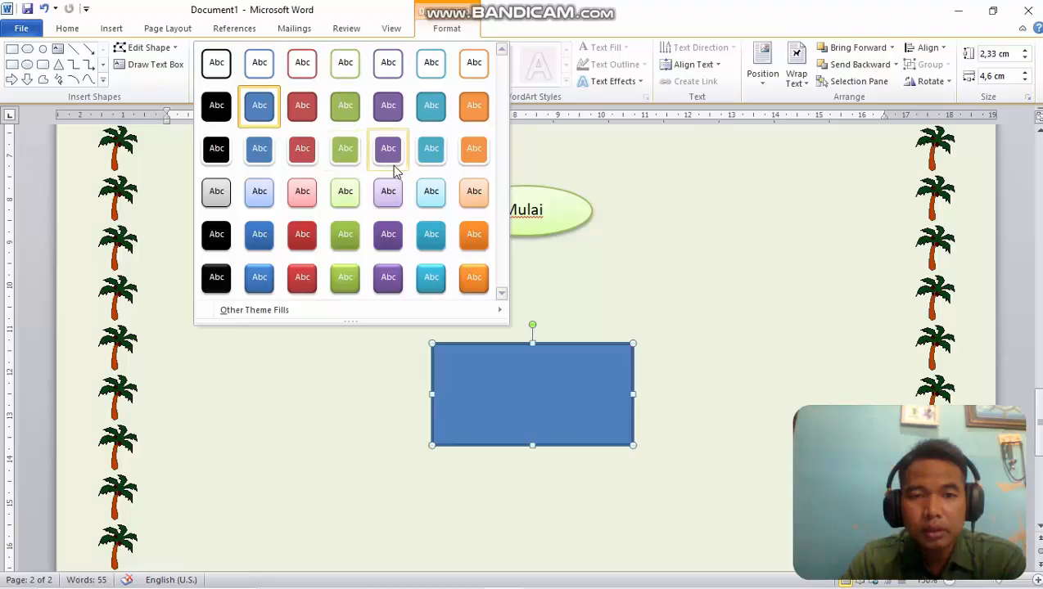
click(431, 192)
Add the text "Siapkan alat dan bahan" inside the process rectangle.
right_click(530, 390)
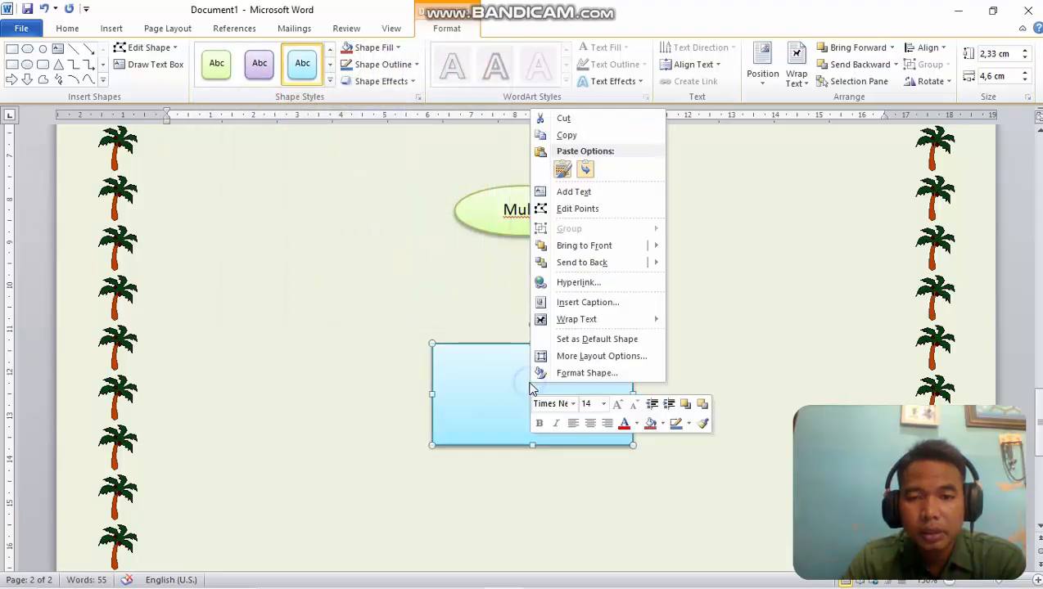
click(577, 192)
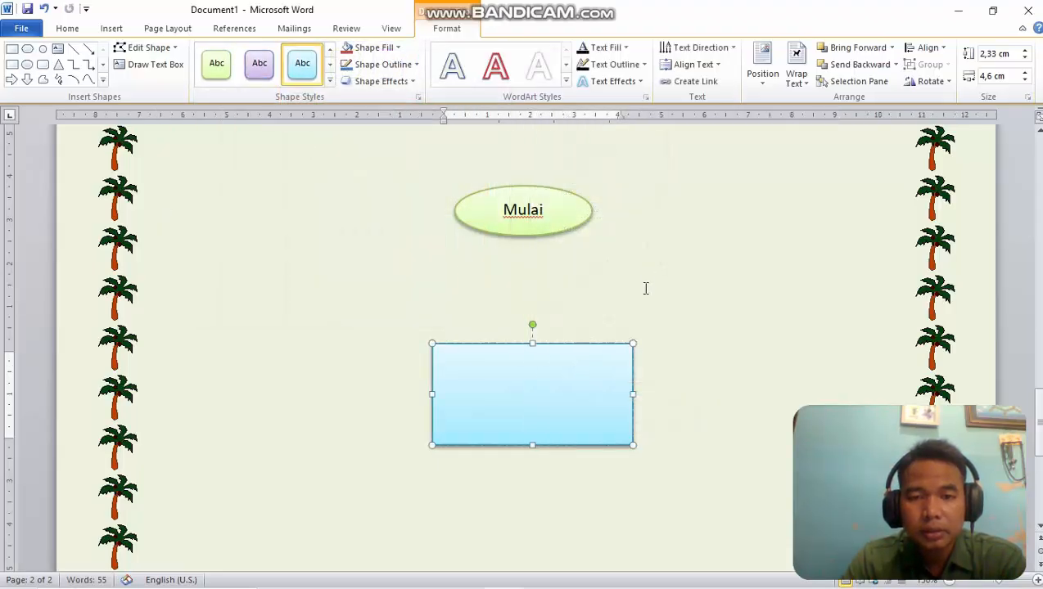
text(S)
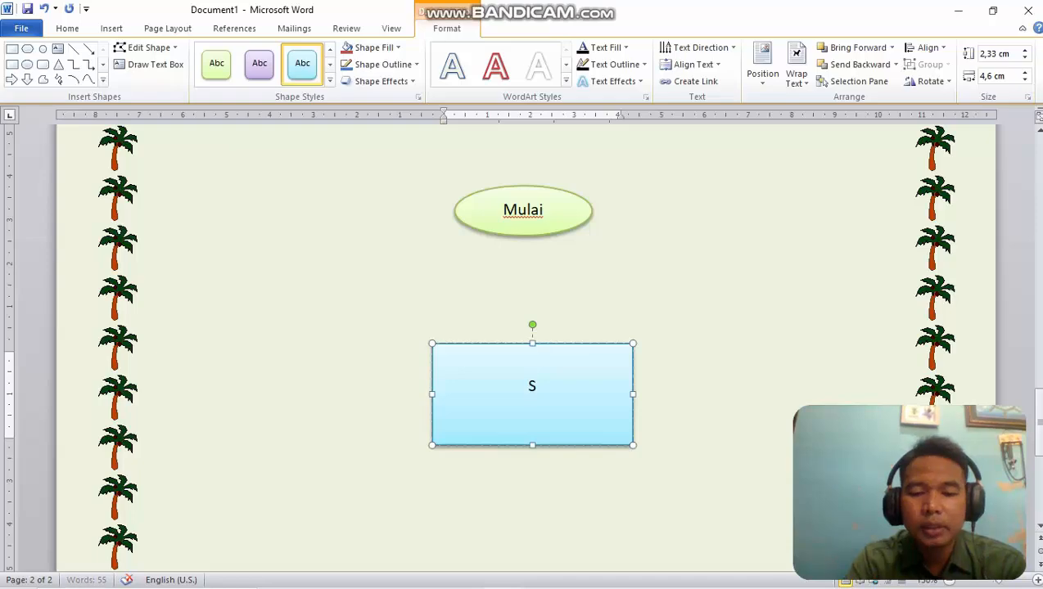
text(iapkan )
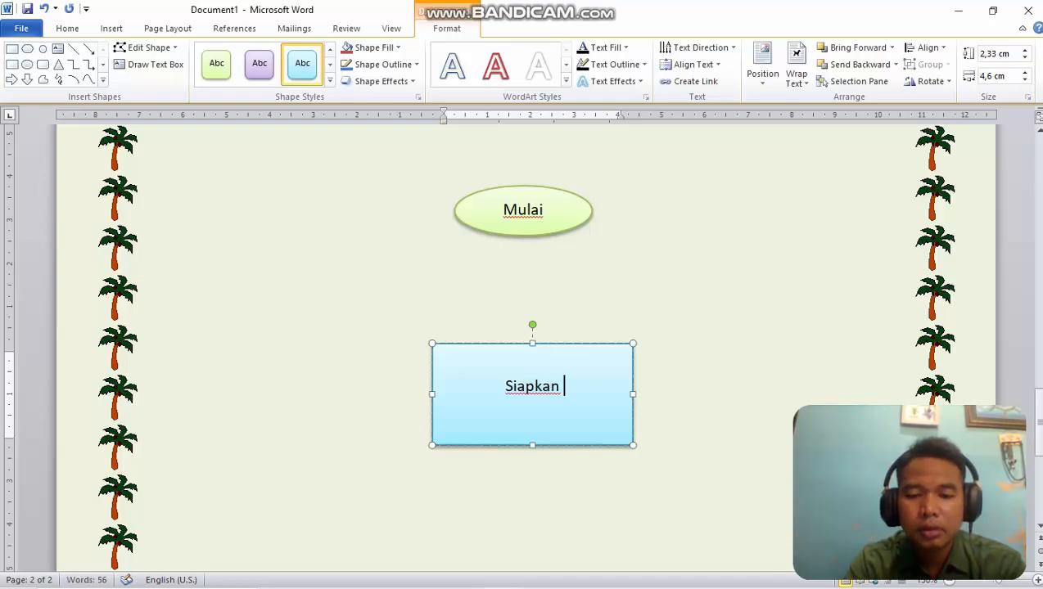
text(alat da)
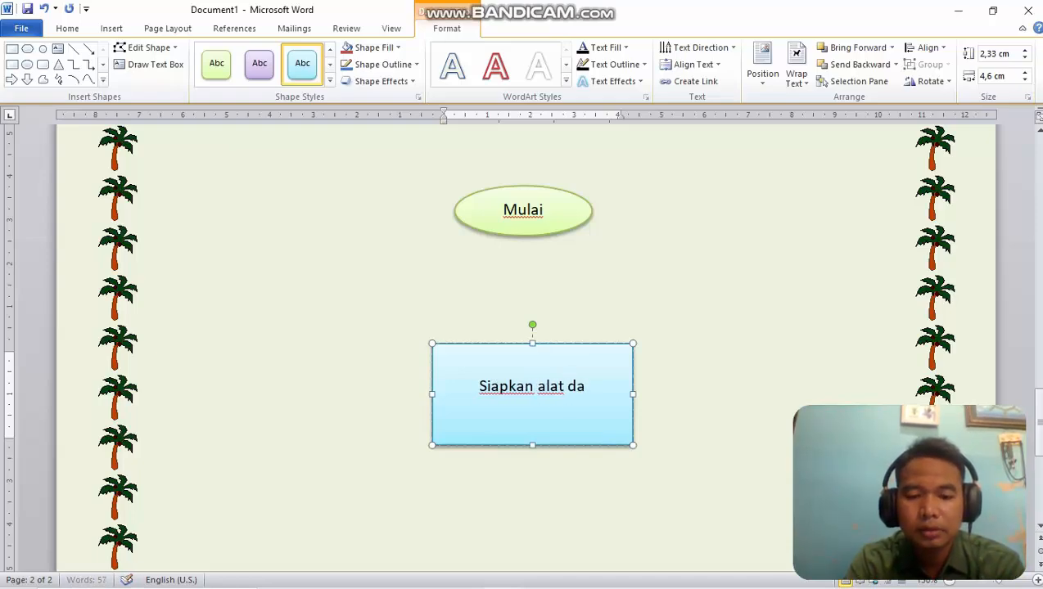
text(n bahan)
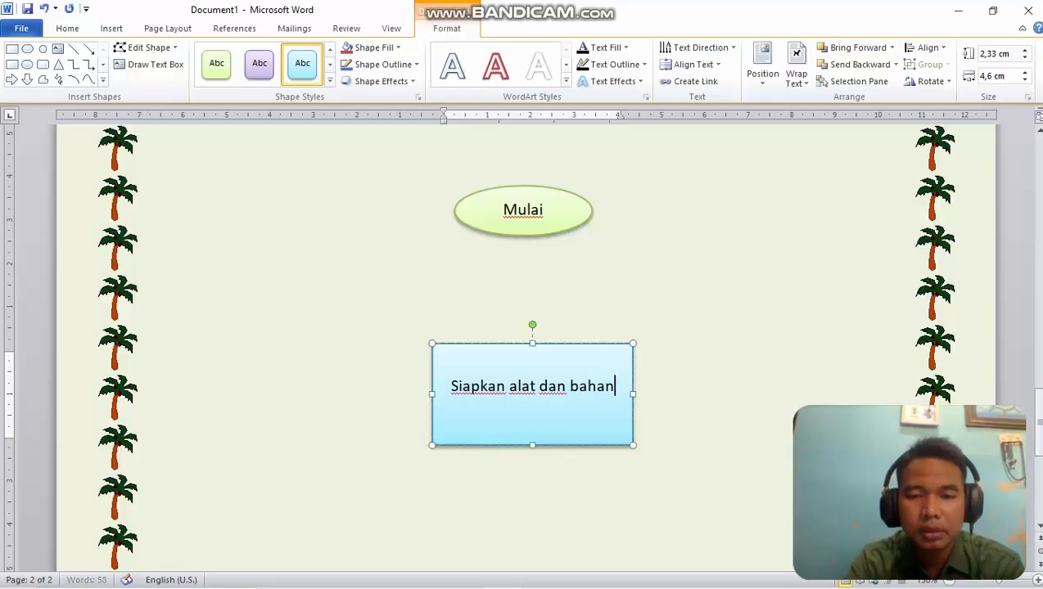